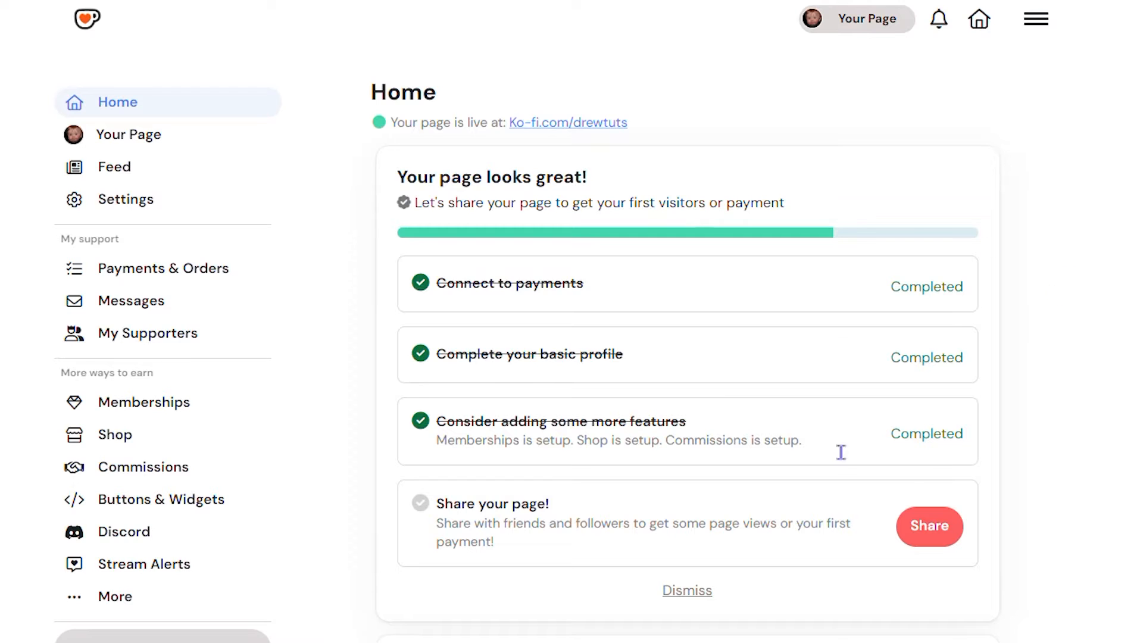
Navigate from the menu through Commissions to Shop settings and open the discounts page
{"action": "left_click", "coordinate": [1037, 19]}
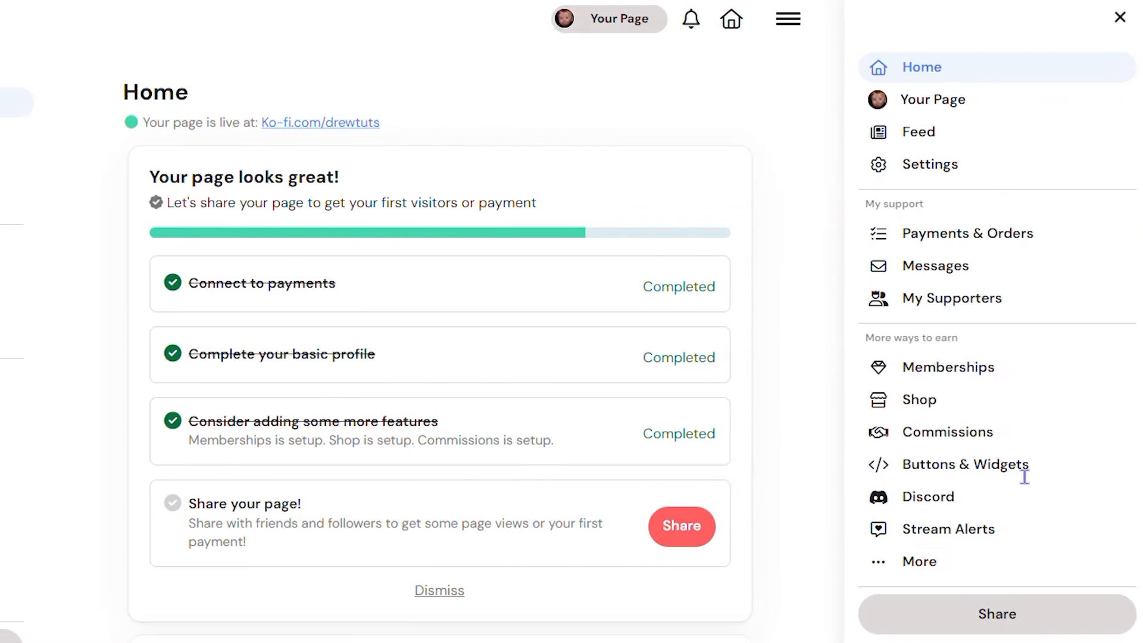
{"action": "left_click", "coordinate": [972, 439]}
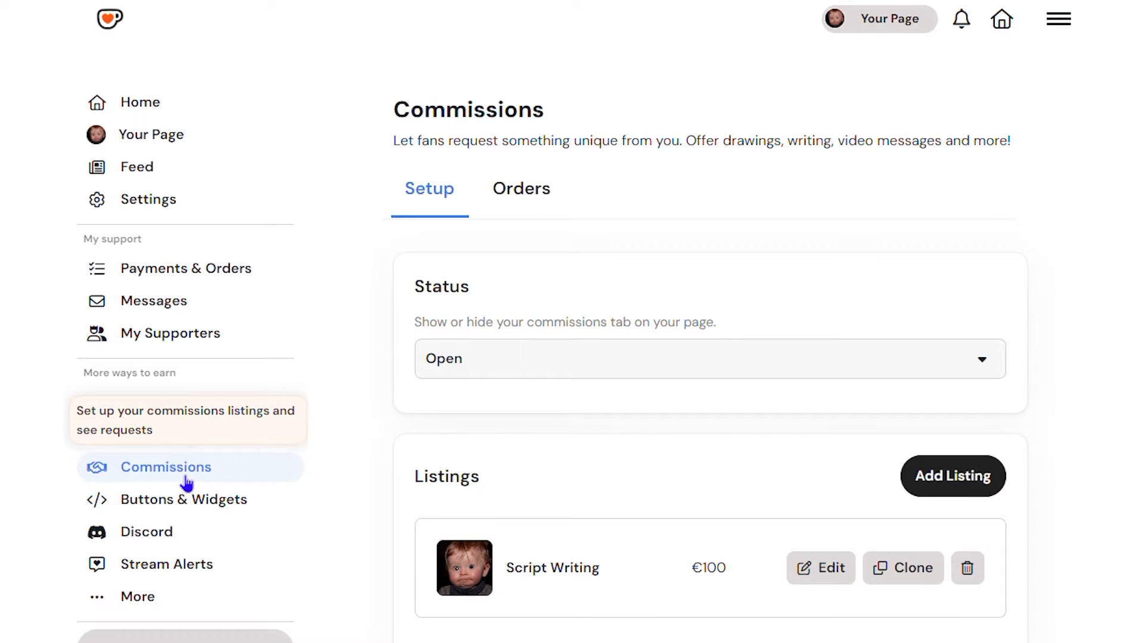
{"action": "left_click", "coordinate": [144, 438]}
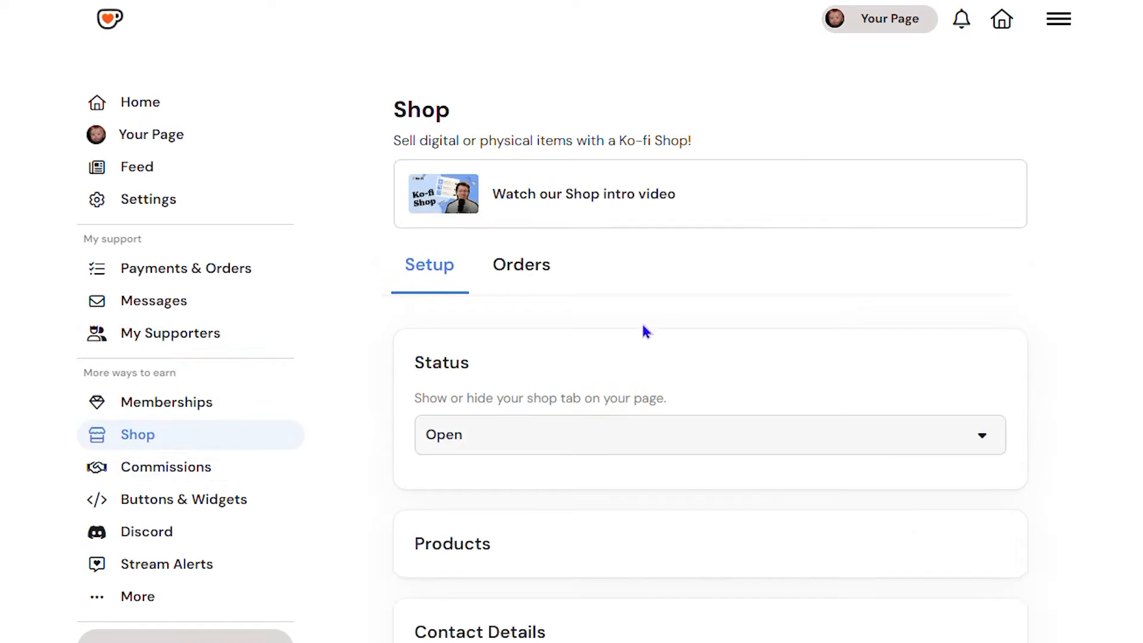
{"action": "scroll", "coordinate": [920, 327], "scroll_direction": "down", "scroll_amount": 15}
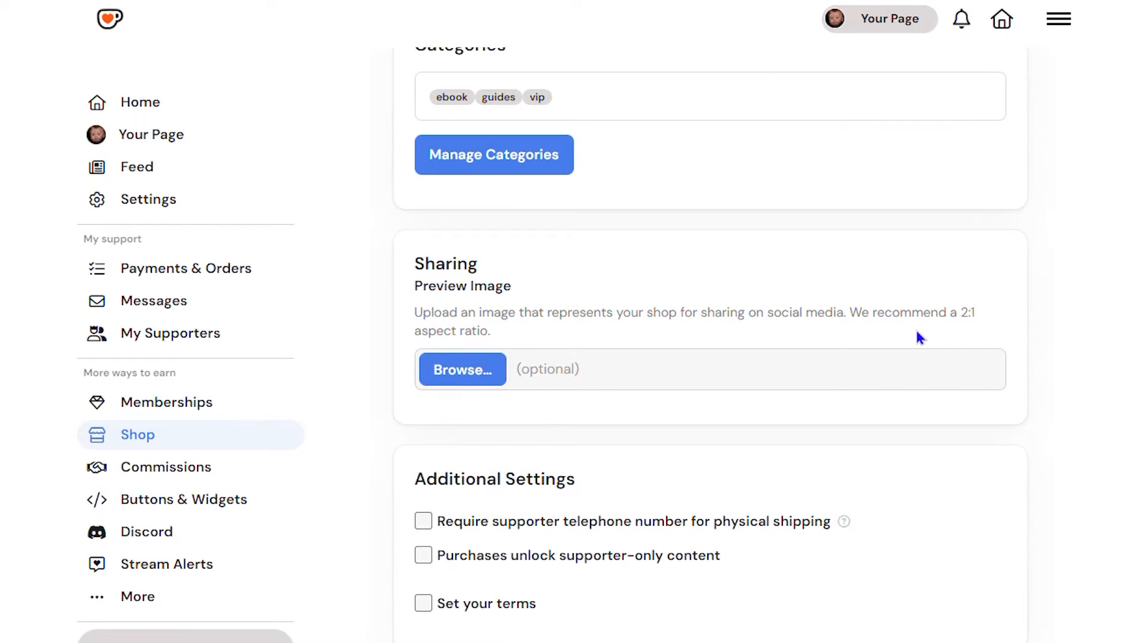
{"action": "scroll", "coordinate": [917, 338], "scroll_direction": "down", "scroll_amount": 2}
{"action": "scroll", "coordinate": [565, 476], "scroll_direction": "down", "scroll_amount": 3}
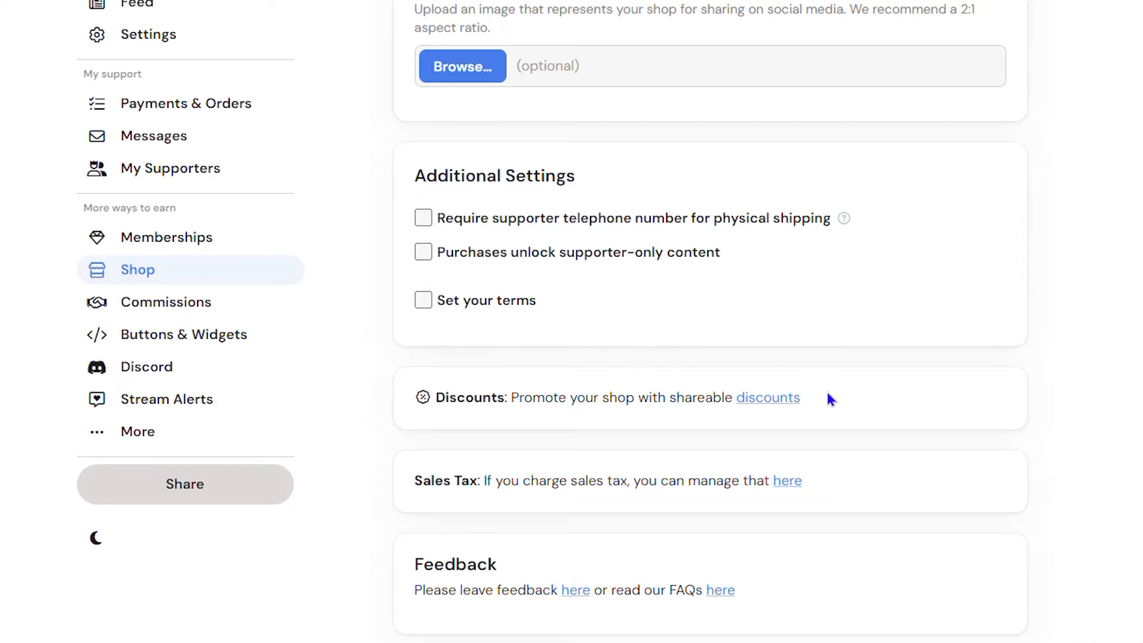
{"action": "left_click", "coordinate": [787, 405]}
Return to the commissions setup page and scroll down to the discount list
{"action": "left_click", "coordinate": [490, 203]}
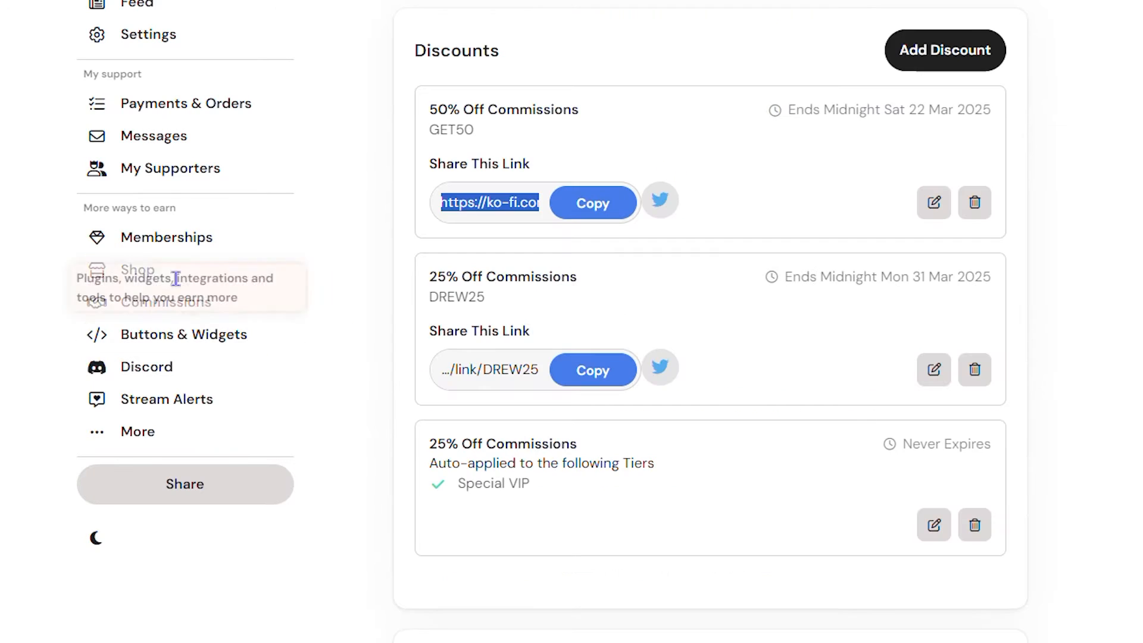
{"action": "left_click", "coordinate": [153, 301]}
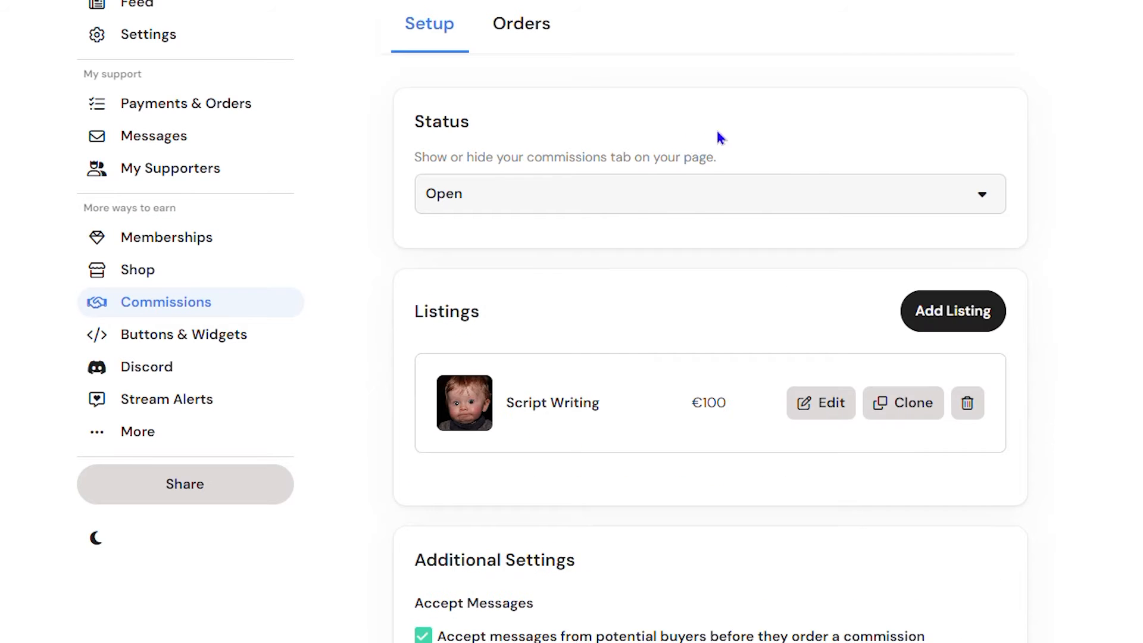
{"action": "scroll", "coordinate": [719, 143], "scroll_direction": "down", "scroll_amount": 8}
{"action": "scroll", "coordinate": [721, 146], "scroll_direction": "down", "scroll_amount": 10}
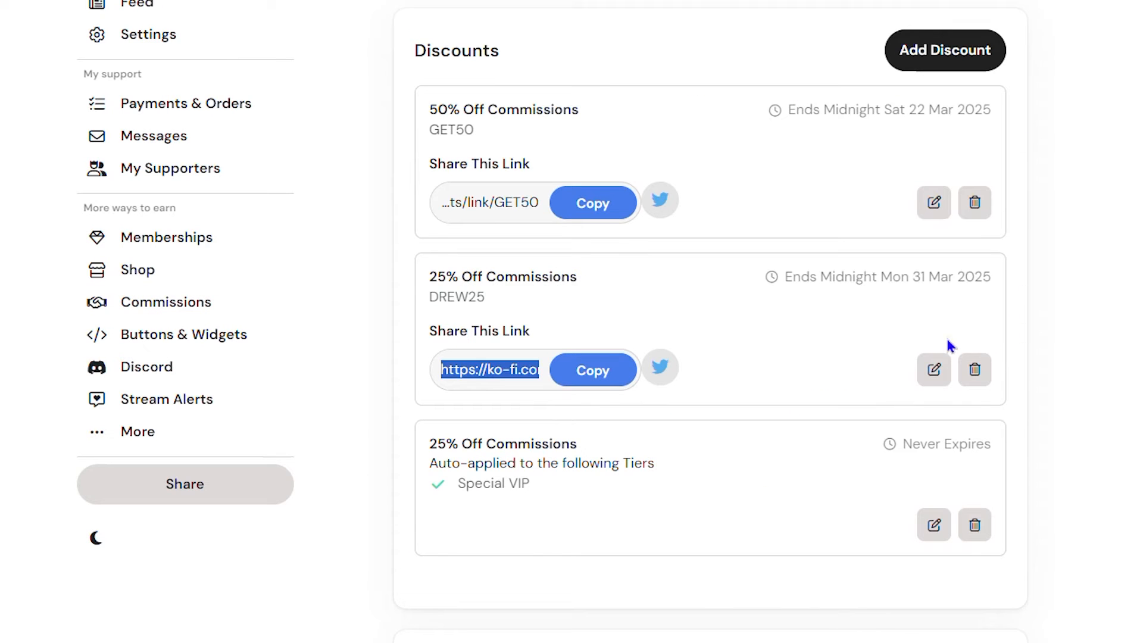
{"action": "scroll", "coordinate": [895, 459], "scroll_direction": "down", "scroll_amount": 2}
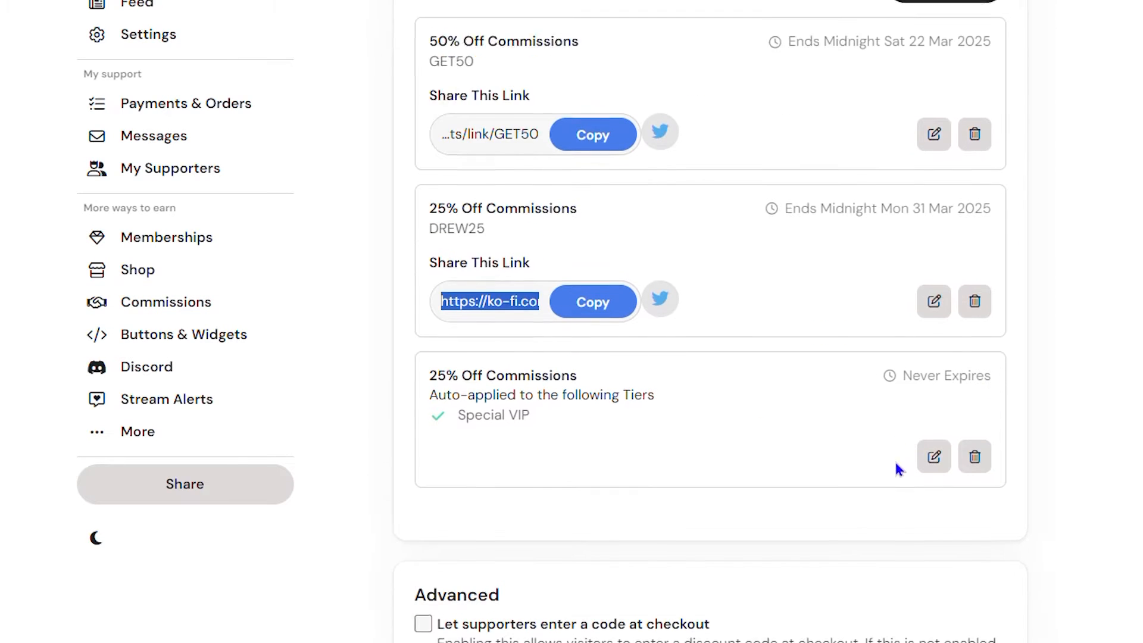
Remove the Special VIP 25%, DREW25 and GET50 discounts, confirming each removal
{"action": "left_click", "coordinate": [976, 439]}
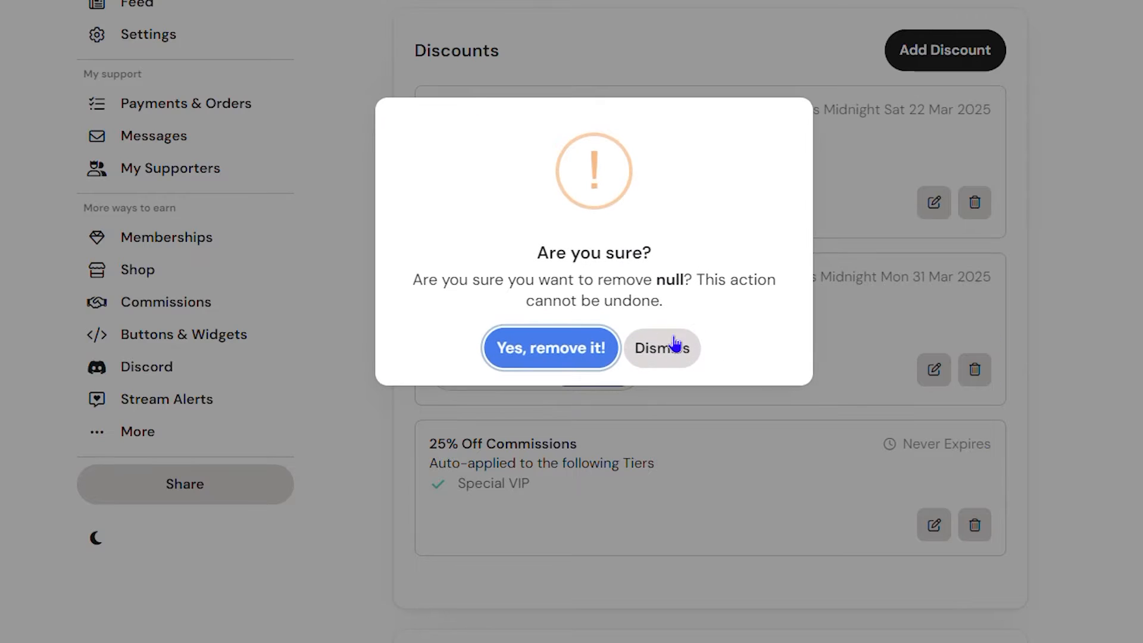
{"action": "left_click", "coordinate": [551, 351]}
{"action": "left_click", "coordinate": [975, 370]}
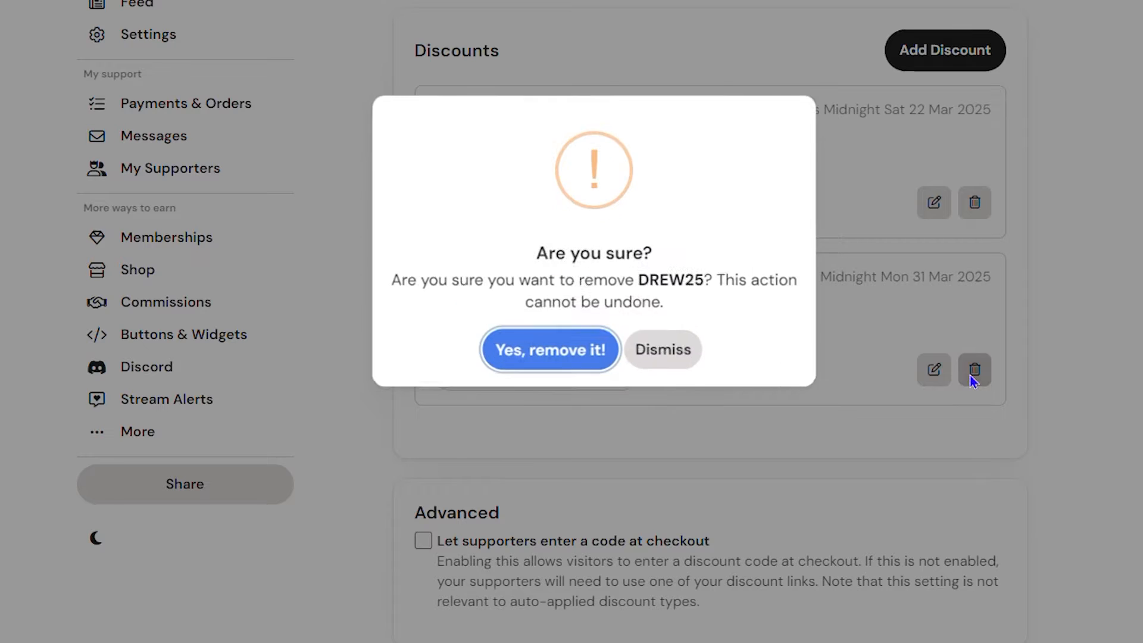
{"action": "left_click", "coordinate": [549, 350]}
{"action": "left_click", "coordinate": [975, 202]}
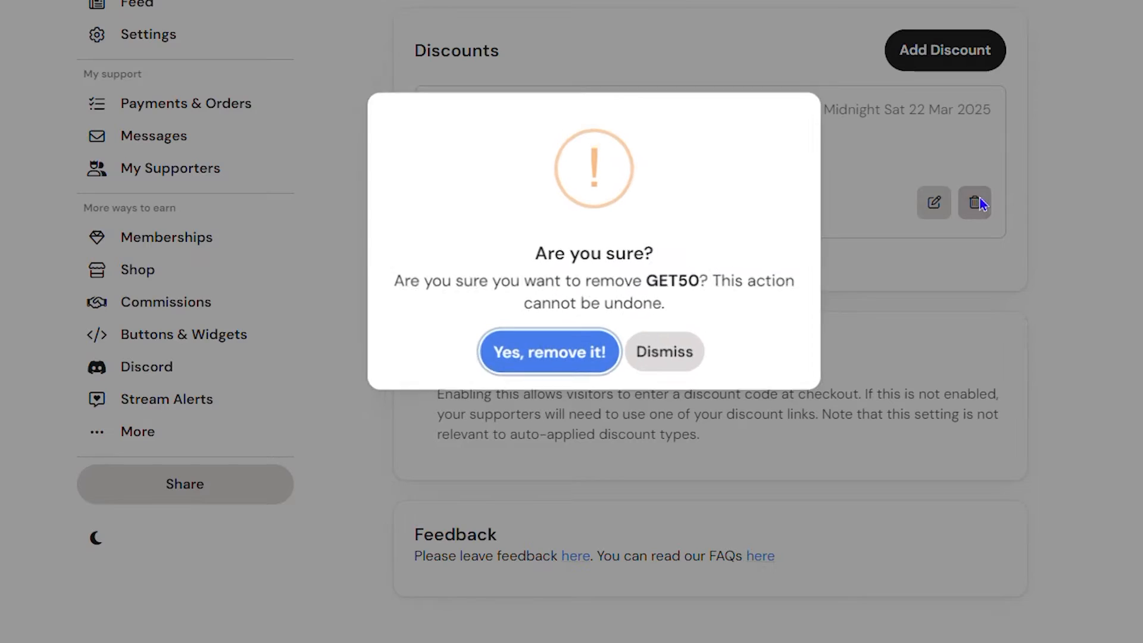
{"action": "left_click", "coordinate": [559, 356]}
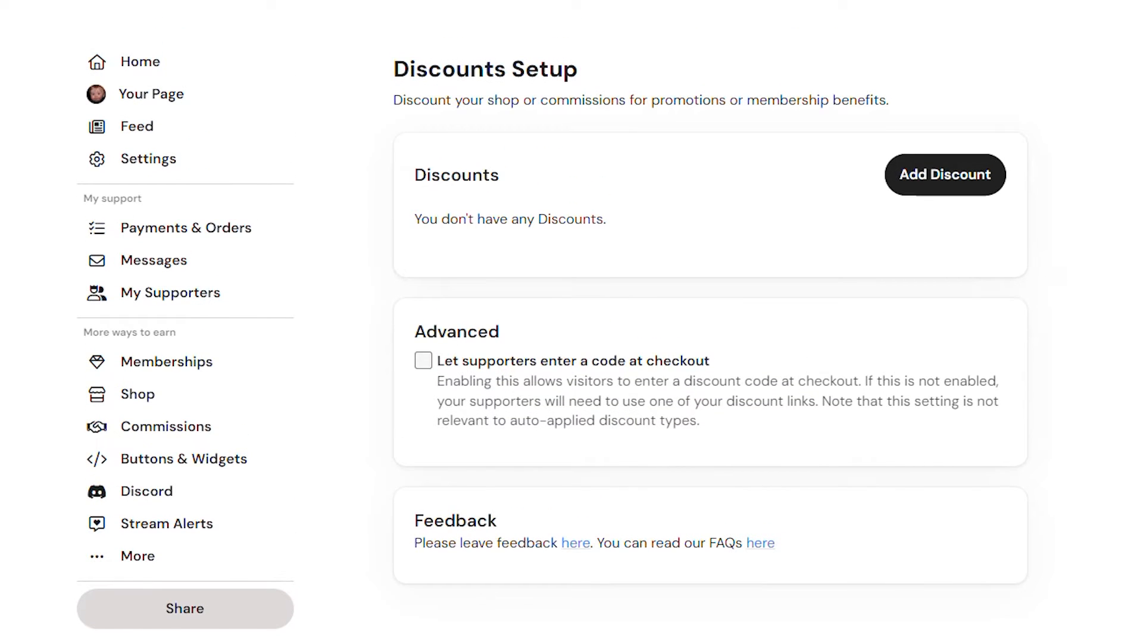
Add a new link discount and set Apply To to All Shop Items
{"action": "left_click", "coordinate": [917, 181]}
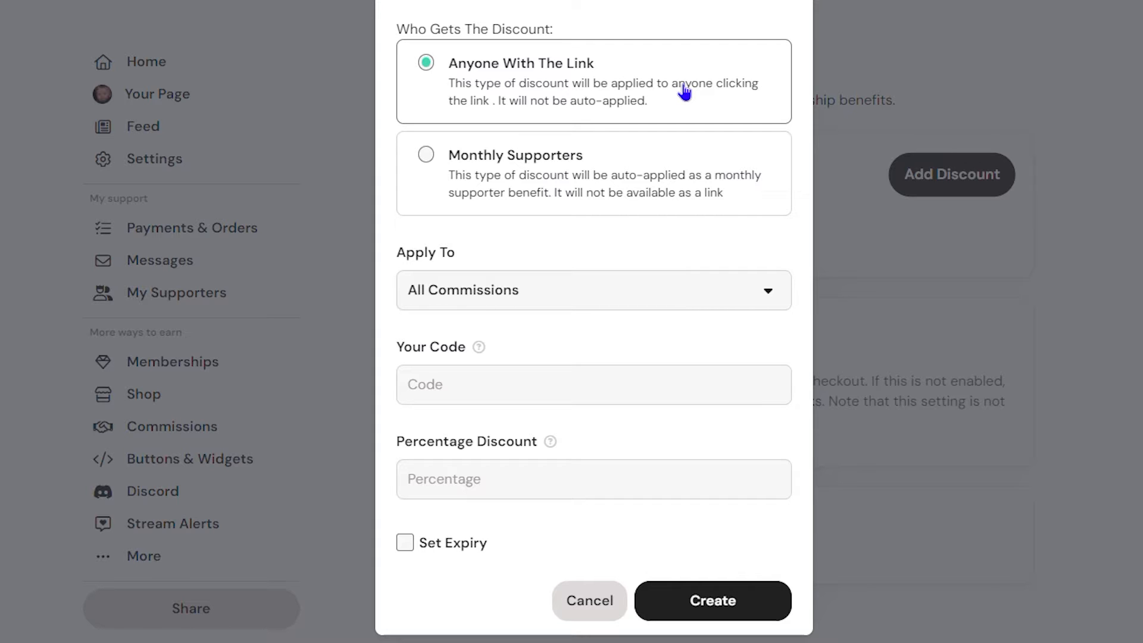
{"action": "left_click", "coordinate": [689, 302]}
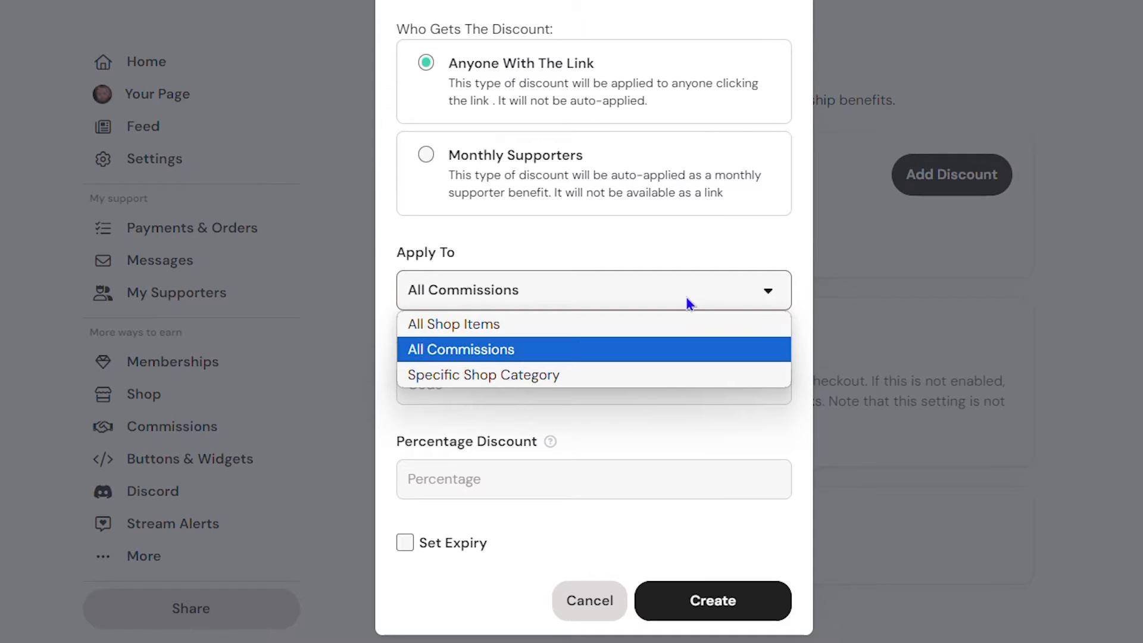
{"action": "left_click", "coordinate": [689, 302]}
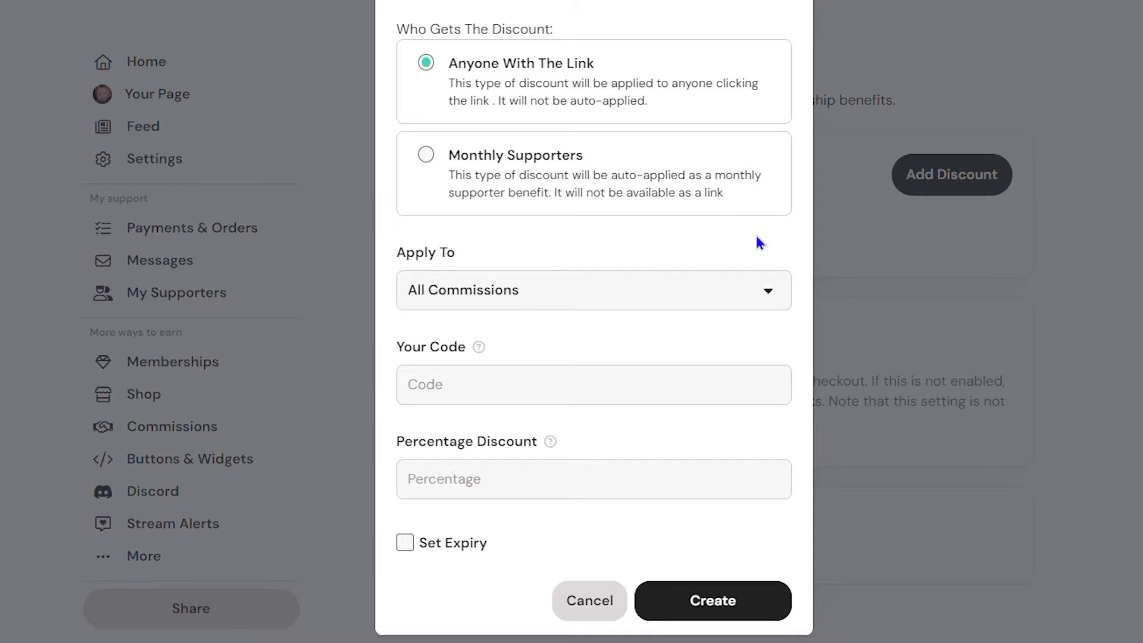
{"action": "left_click", "coordinate": [718, 303]}
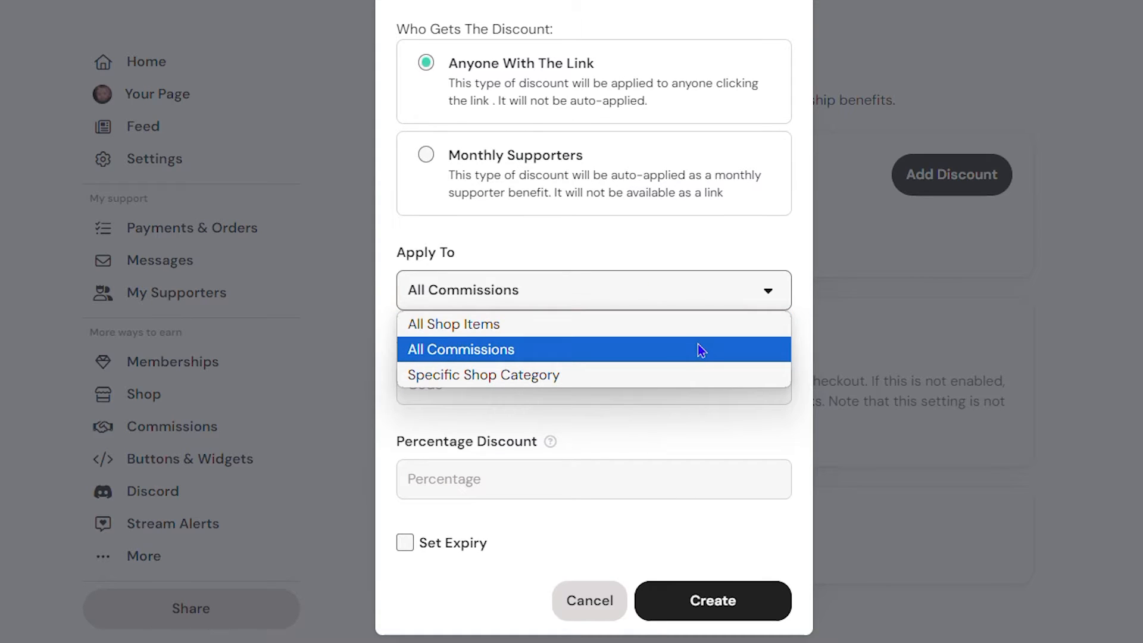
{"action": "left_click", "coordinate": [620, 334]}
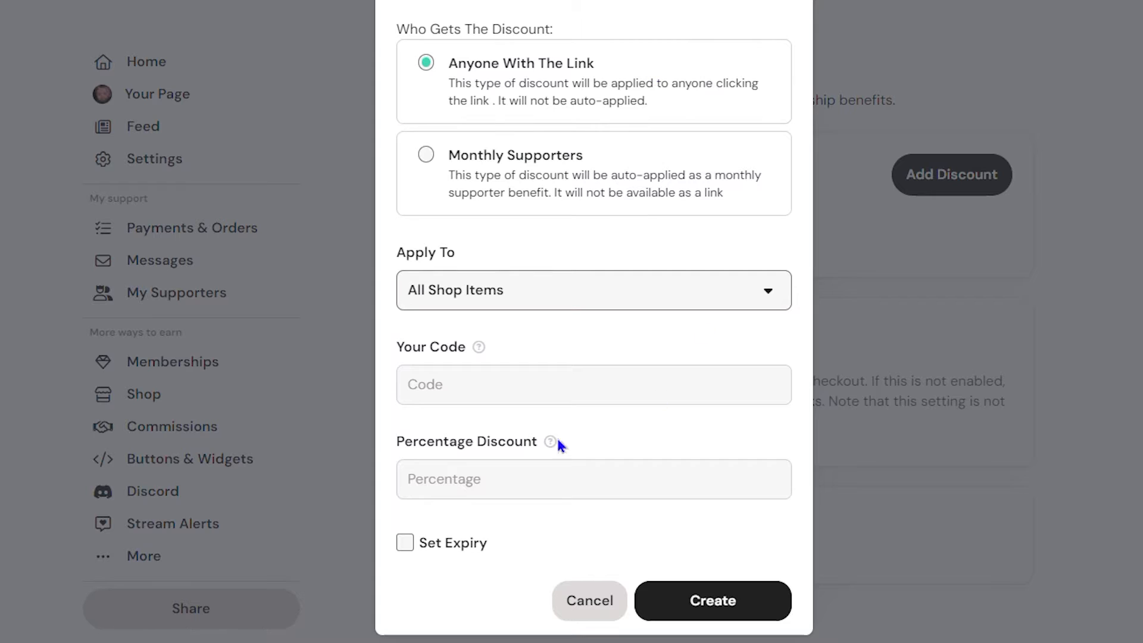
Enter discount code GET20 with a 20% discount
{"action": "left_click", "coordinate": [513, 384]}
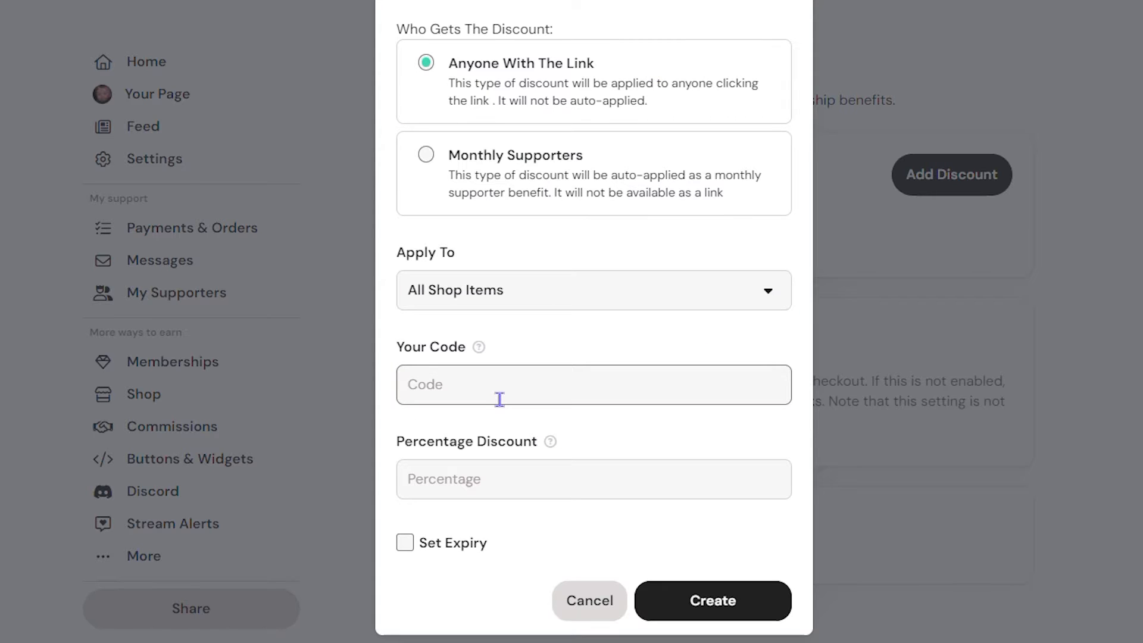
{"action": "type", "text": "20"}
{"action": "type", "text": "get"}
{"action": "key", "text": "BackSpace"}
{"action": "key", "text": "BackSpace"}
{"action": "key", "text": "BackSpace"}
{"action": "type", "text": "GET"}
{"action": "left_click", "coordinate": [499, 486]}
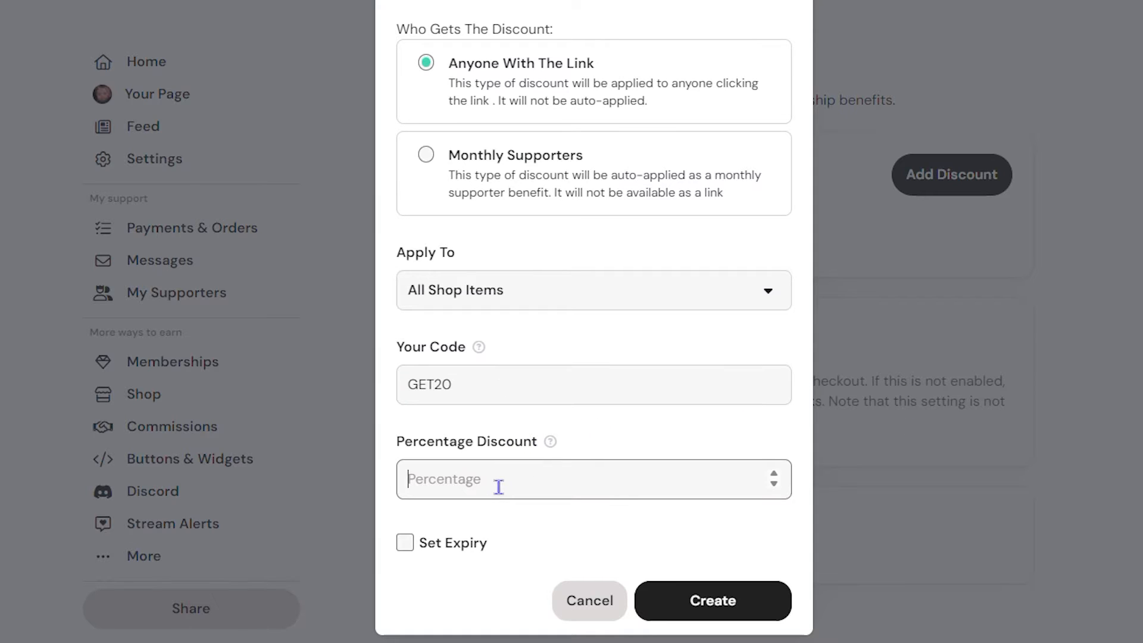
{"action": "type", "text": "20"}
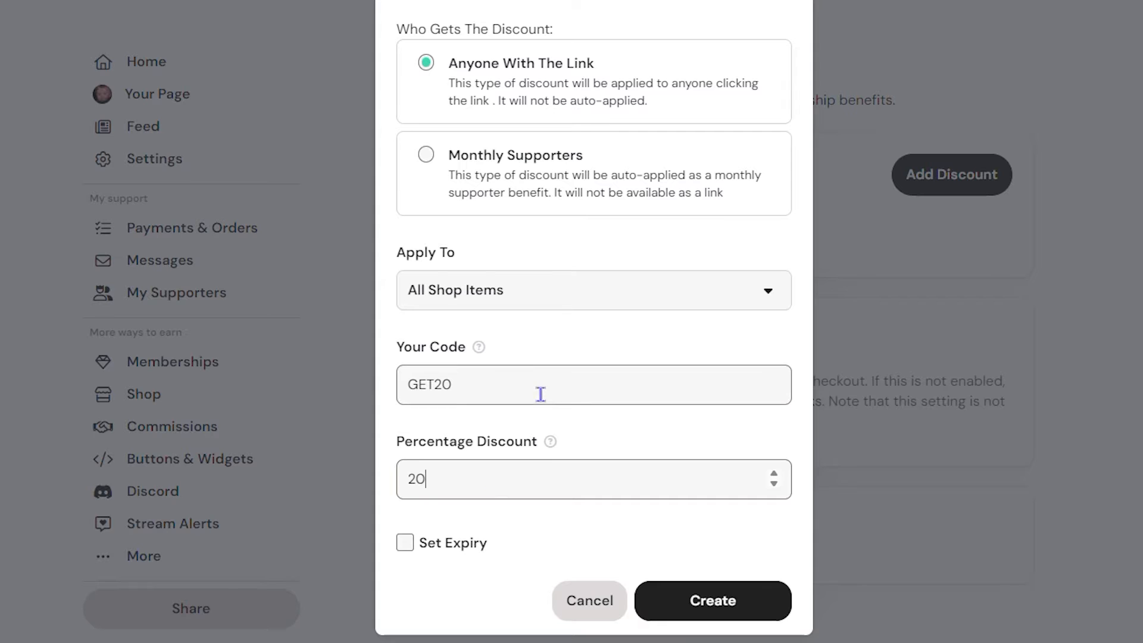
Set the discount to expire on 28 March 2025 and create it
{"action": "left_click", "coordinate": [405, 543]}
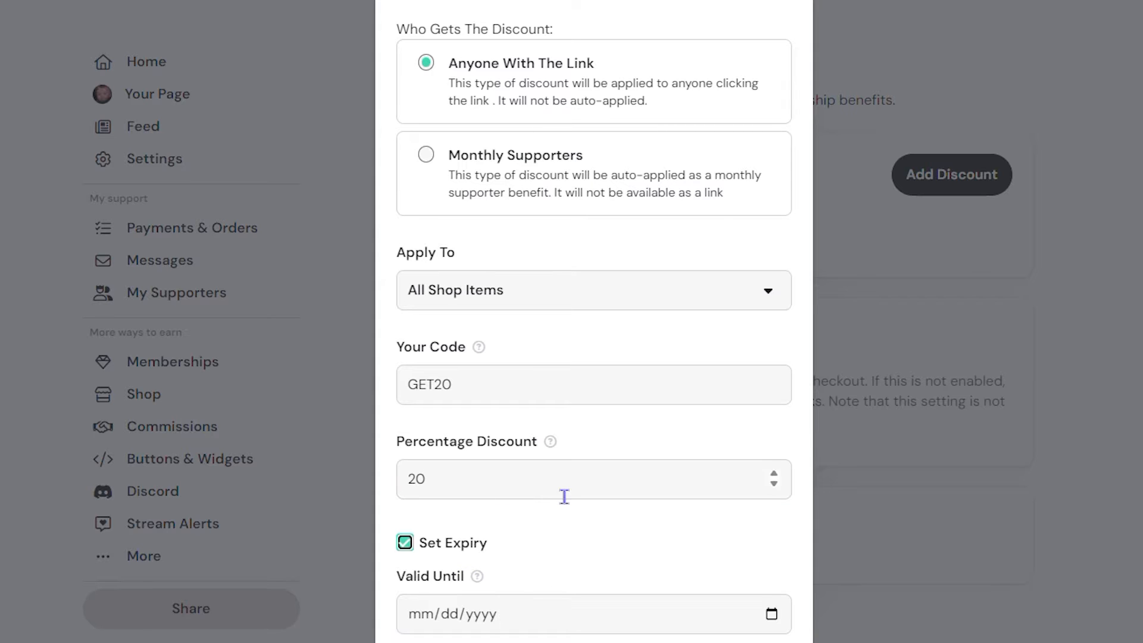
{"action": "scroll", "coordinate": [564, 498], "scroll_direction": "down", "scroll_amount": 3}
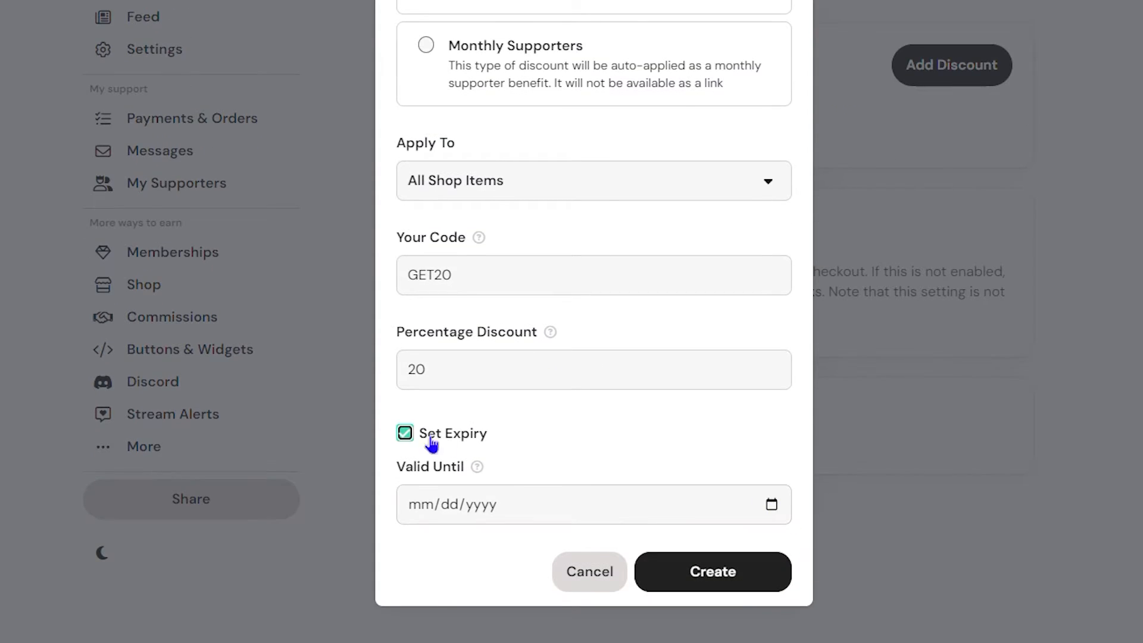
{"action": "left_click", "coordinate": [410, 437]}
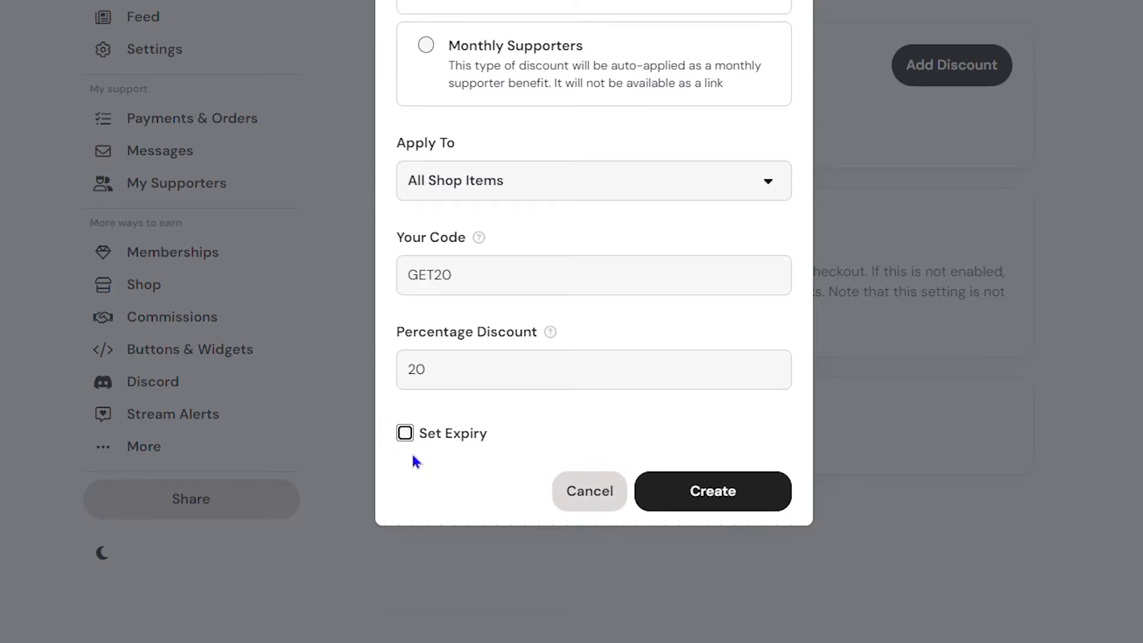
{"action": "left_click", "coordinate": [408, 441]}
{"action": "left_click", "coordinate": [777, 508]}
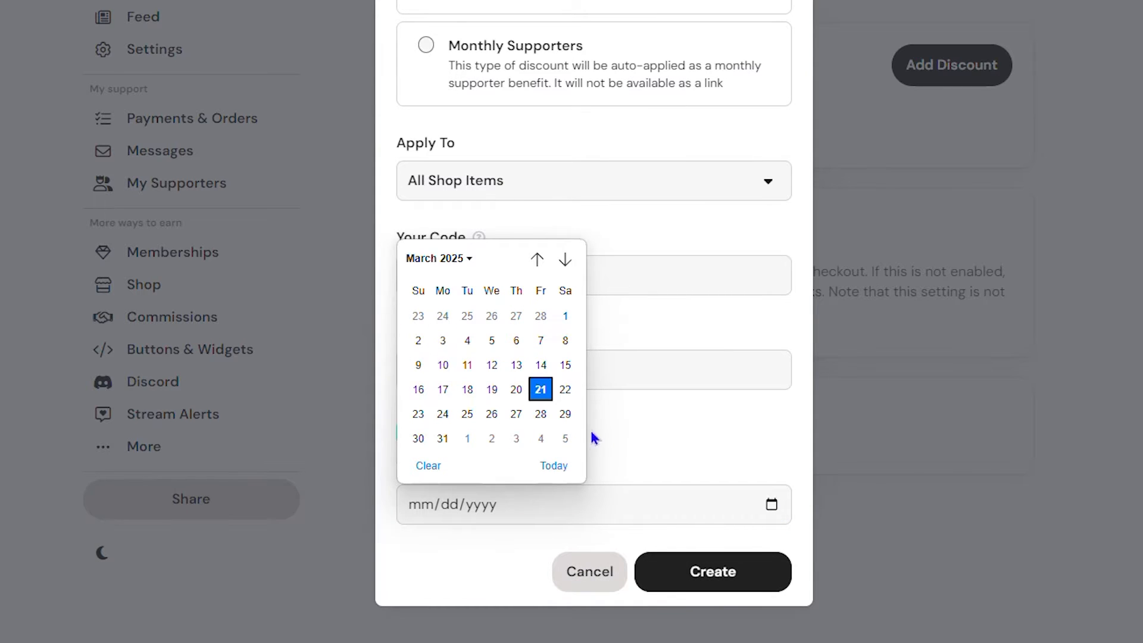
{"action": "left_click", "coordinate": [540, 420]}
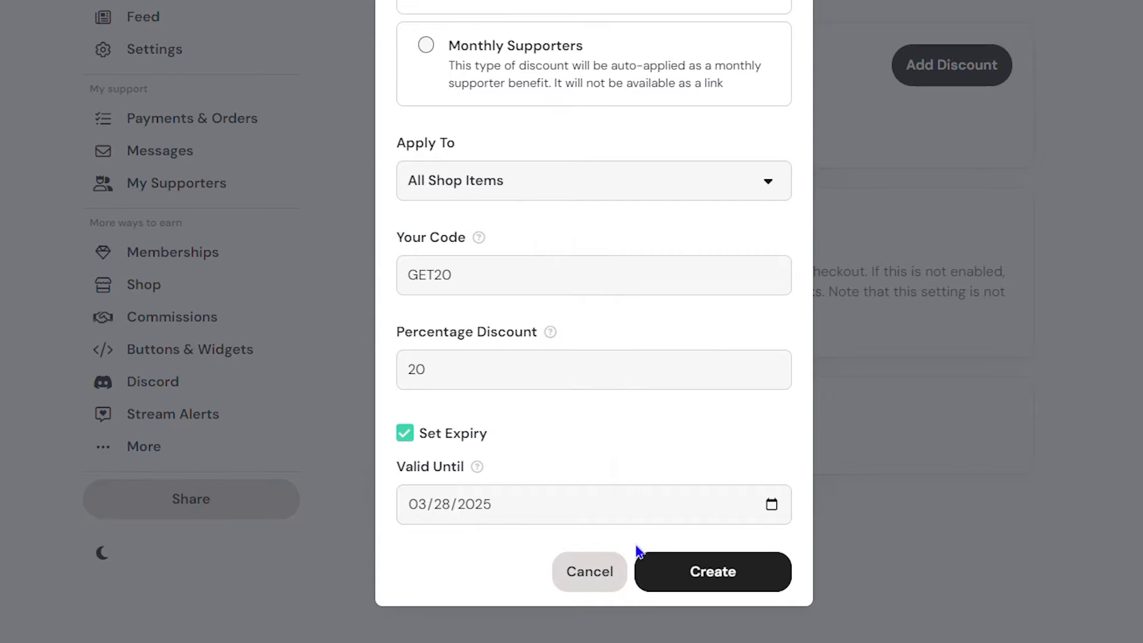
{"action": "left_click", "coordinate": [714, 572]}
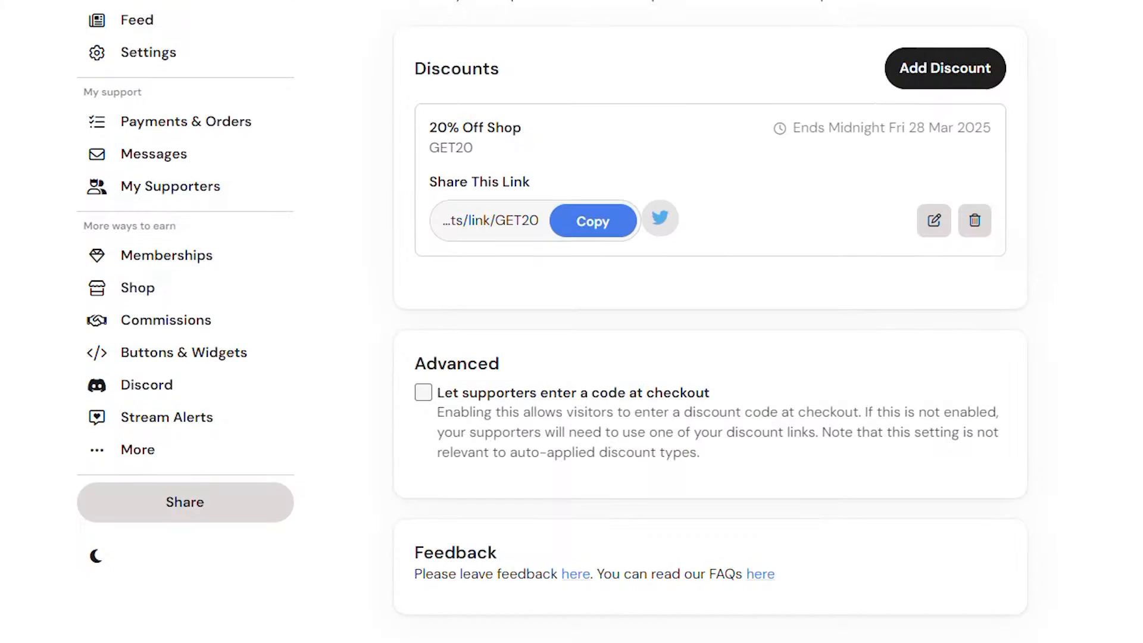
Copy the GET20 discount's share link and start another new discount
{"action": "scroll", "coordinate": [911, 209], "scroll_direction": "up", "scroll_amount": 2}
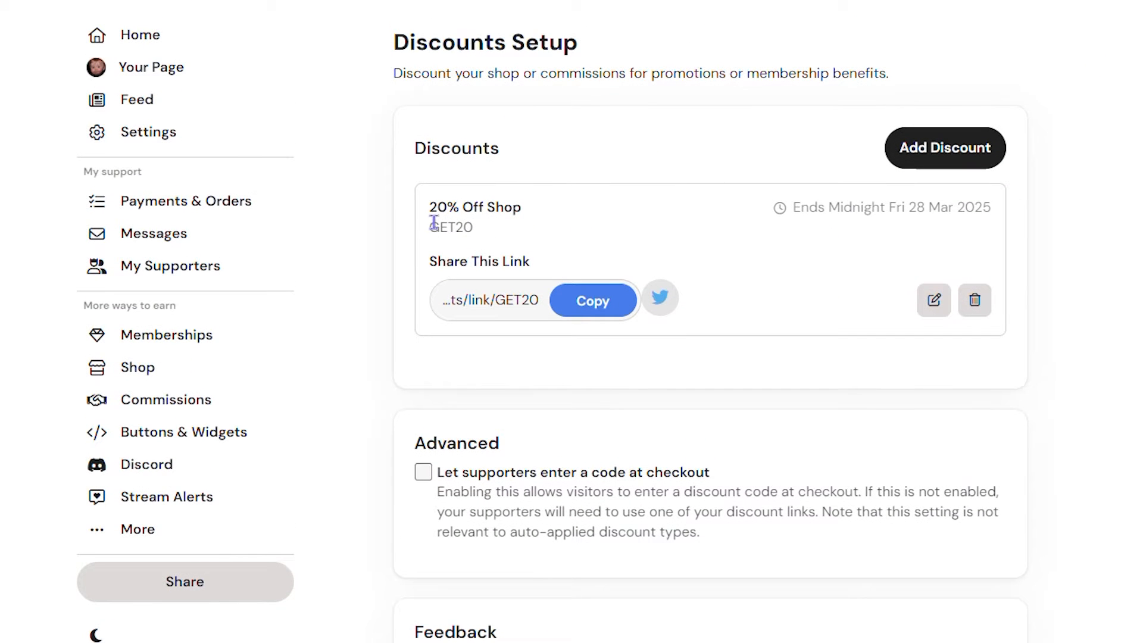
{"action": "left_click_drag", "start_coordinate": [479, 225], "coordinate": [416, 229]}
{"action": "left_click", "coordinate": [571, 301]}
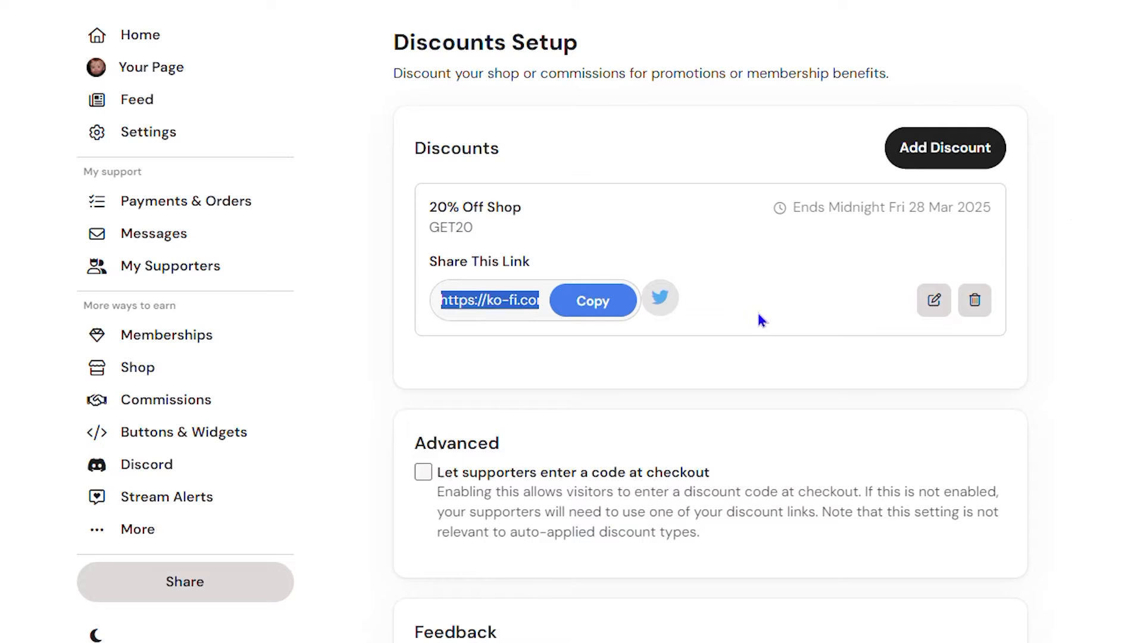
{"action": "left_click", "coordinate": [952, 169]}
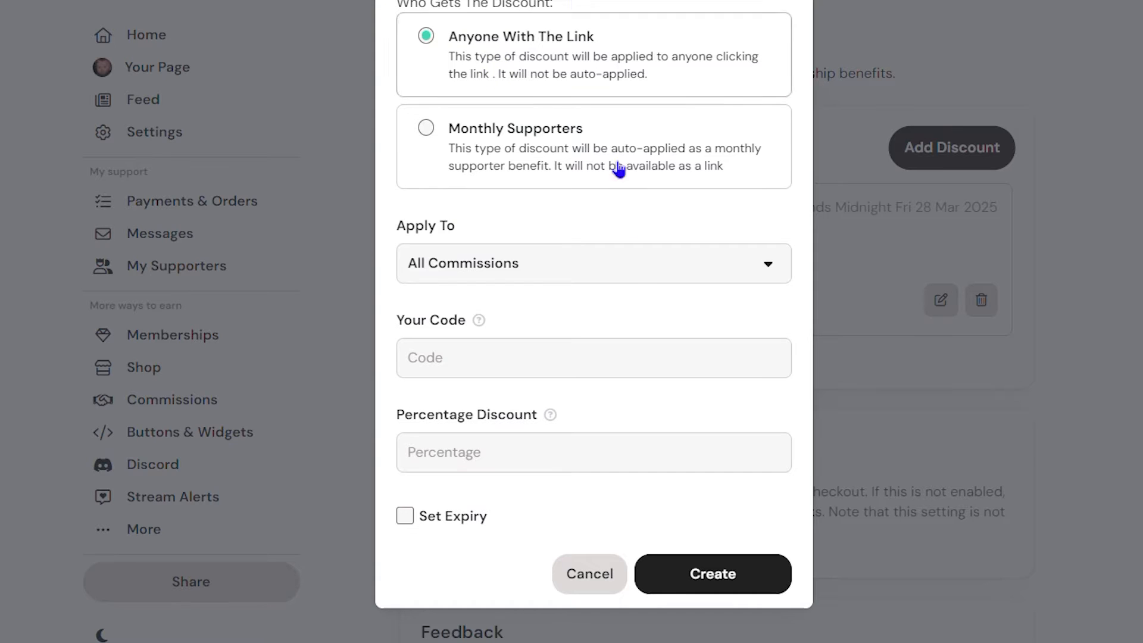
Create a 15% All Commissions discount with code GET15 and no expiry
{"action": "left_click", "coordinate": [632, 267]}
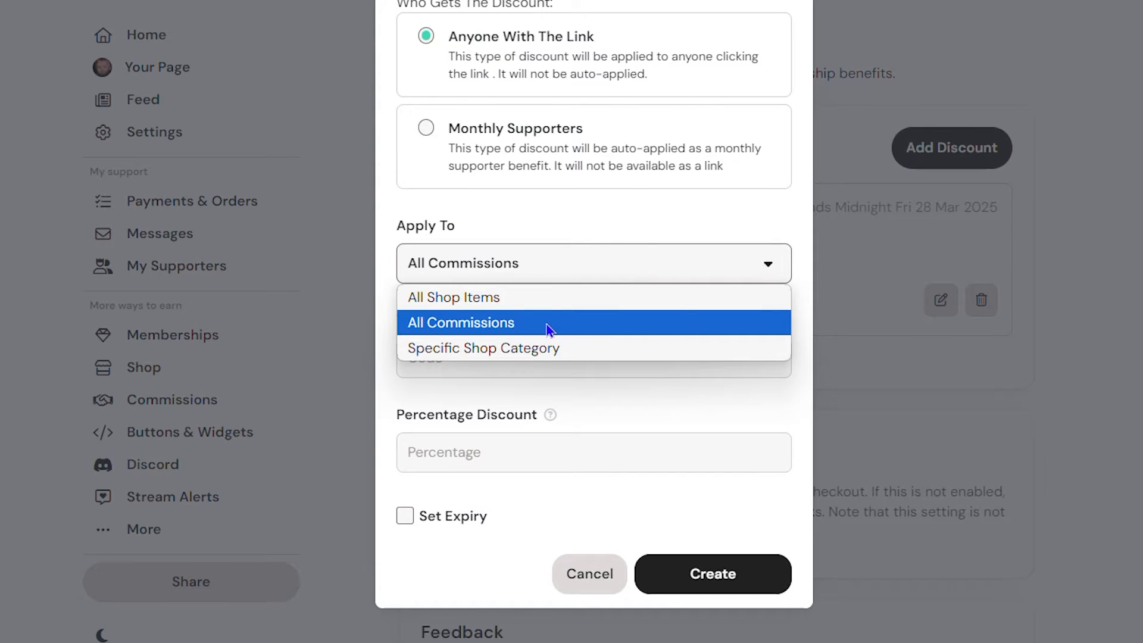
{"action": "left_click", "coordinate": [512, 324]}
{"action": "left_click", "coordinate": [436, 357]}
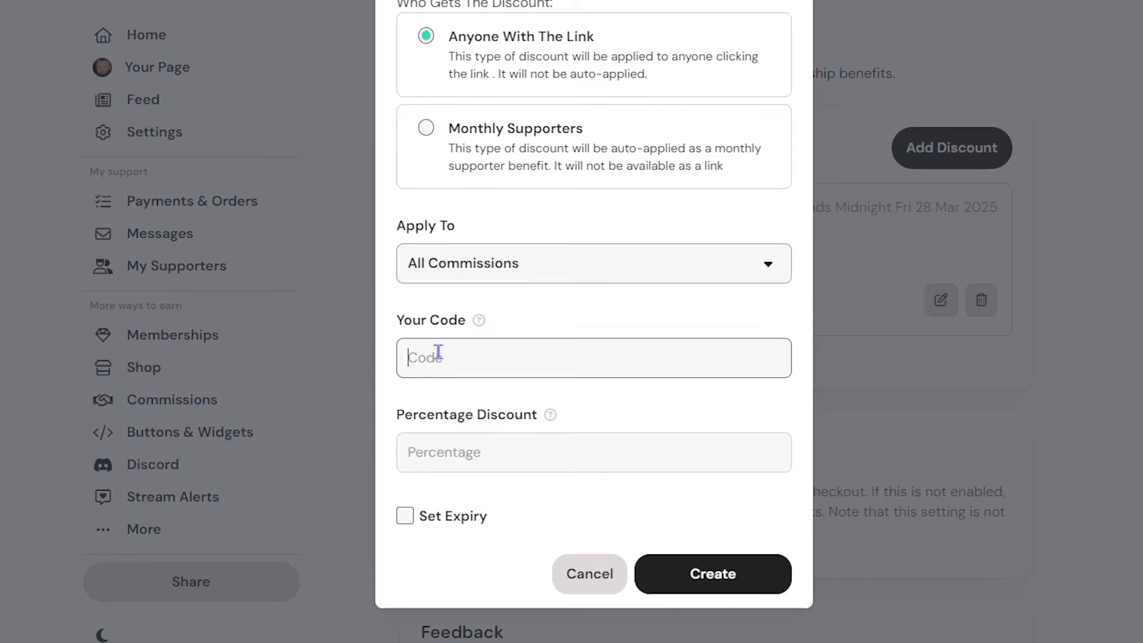
{"action": "type", "text": "GET"}
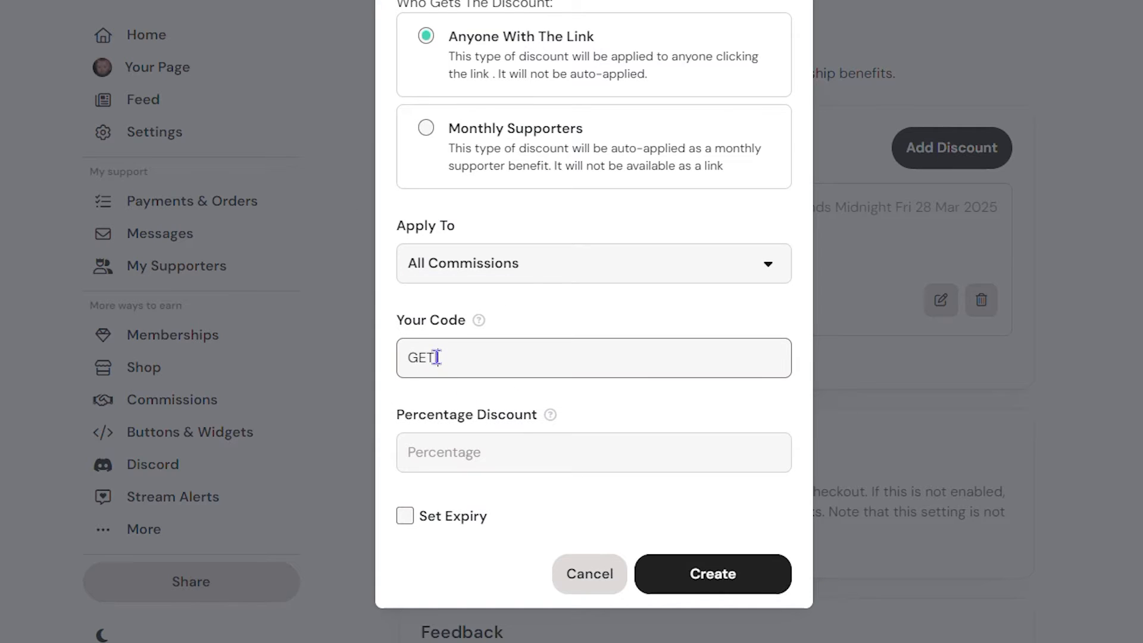
{"action": "type", "text": " 15"}
{"action": "left_click", "coordinate": [487, 460]}
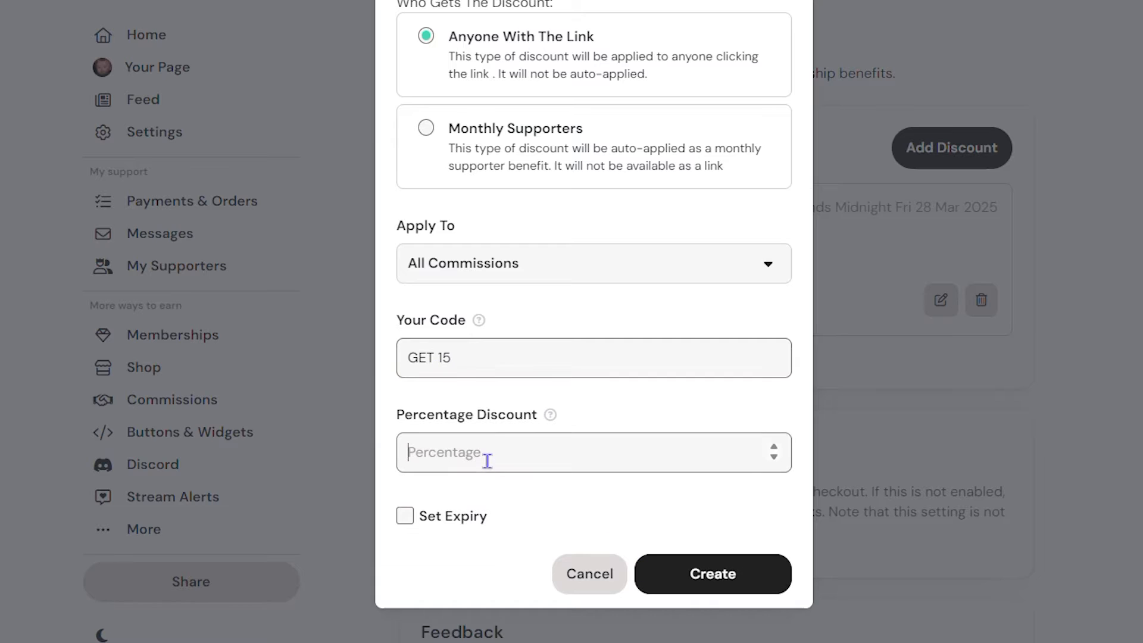
{"action": "type", "text": "15"}
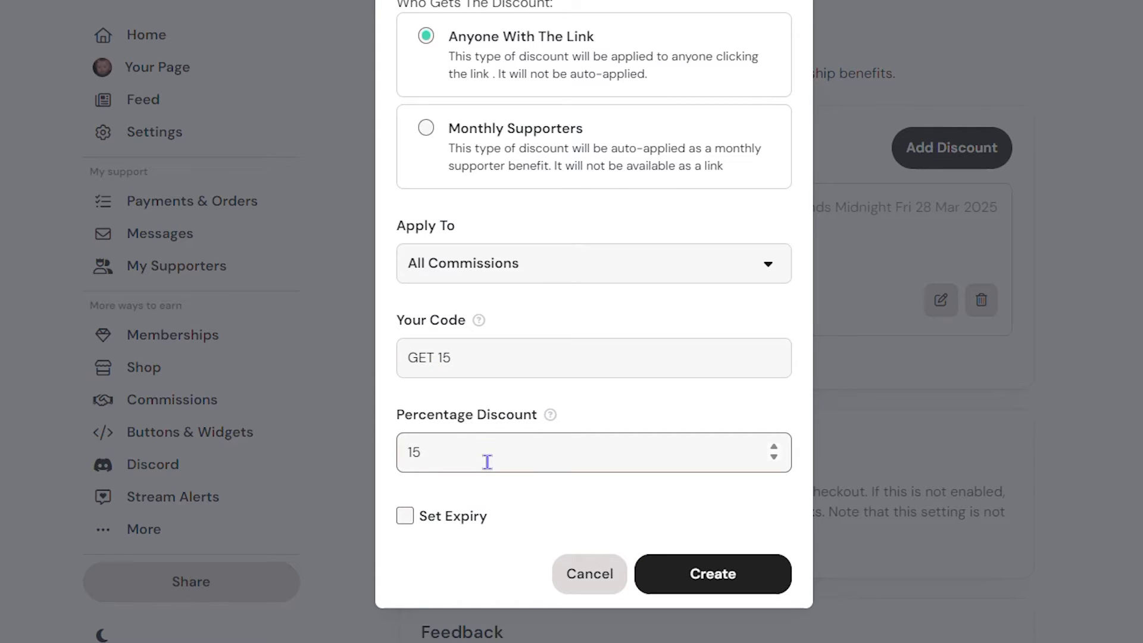
{"action": "scroll", "coordinate": [804, 386], "scroll_direction": "down", "scroll_amount": 2}
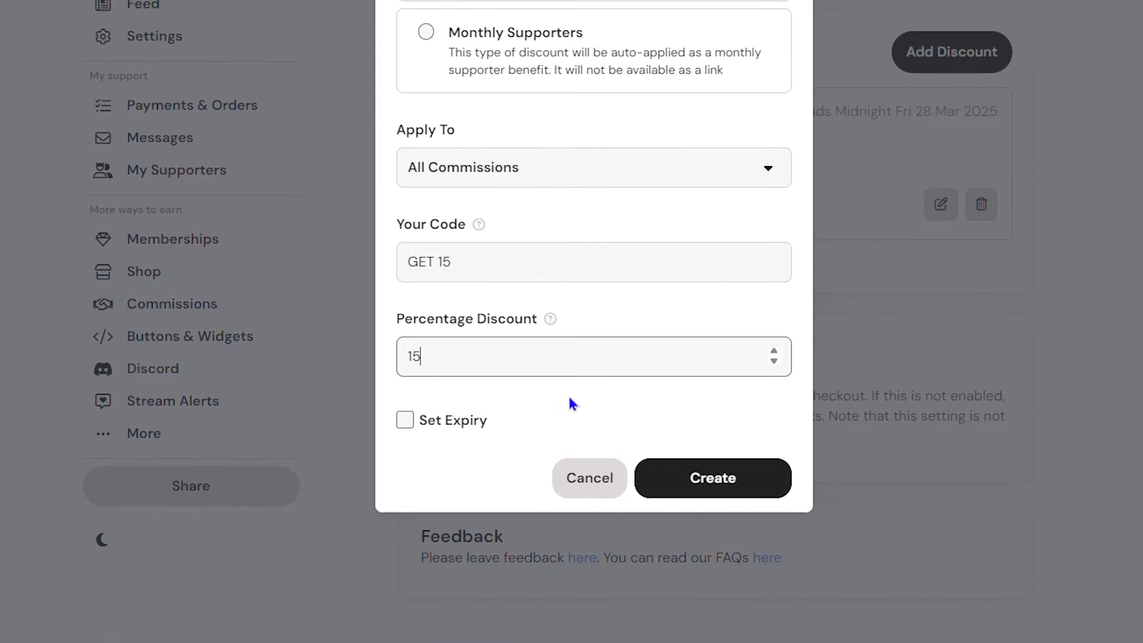
{"action": "left_click", "coordinate": [765, 461]}
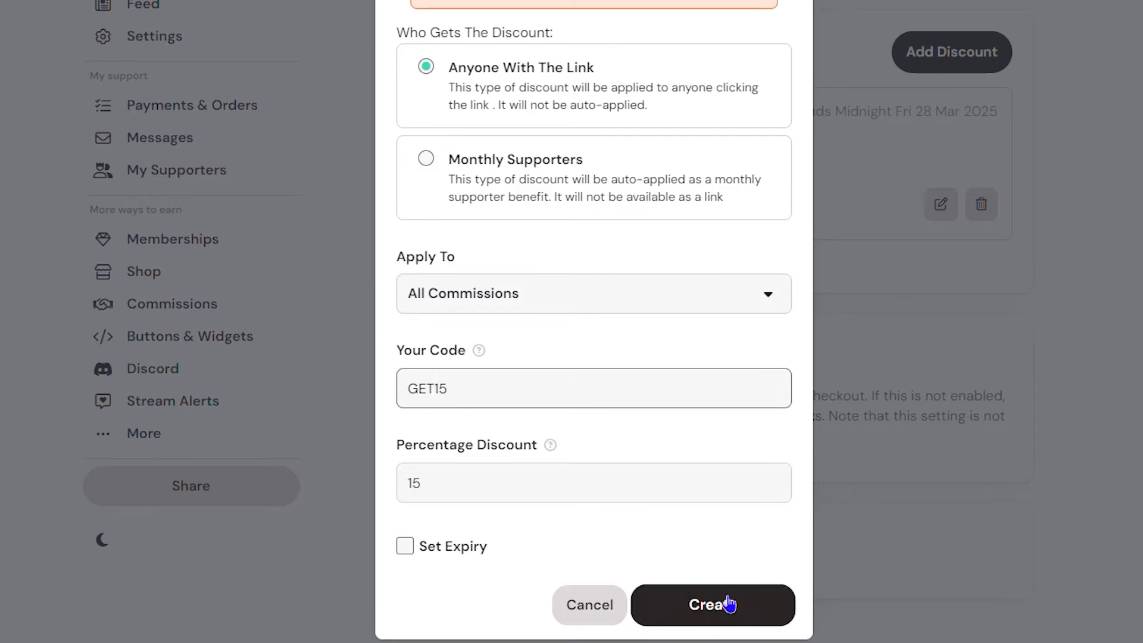
{"action": "left_click", "coordinate": [727, 605]}
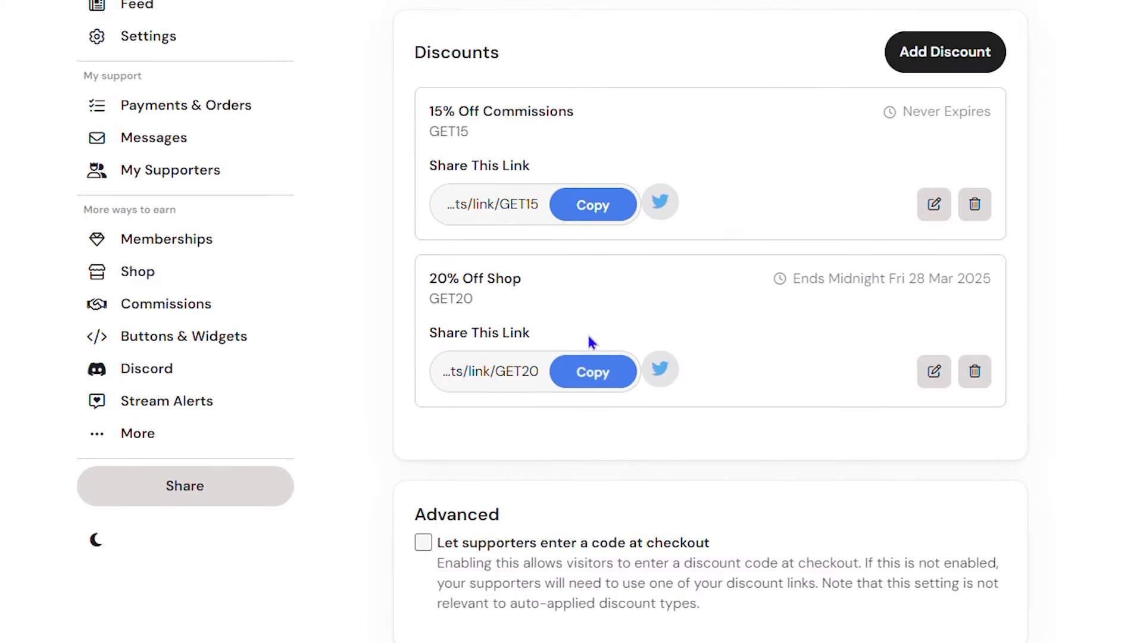
Copy the GET15 share link and bring up another blank discount form
{"action": "scroll", "coordinate": [590, 336], "scroll_direction": "up", "scroll_amount": 2}
{"action": "left_click", "coordinate": [607, 440]}
{"action": "left_click", "coordinate": [616, 298]}
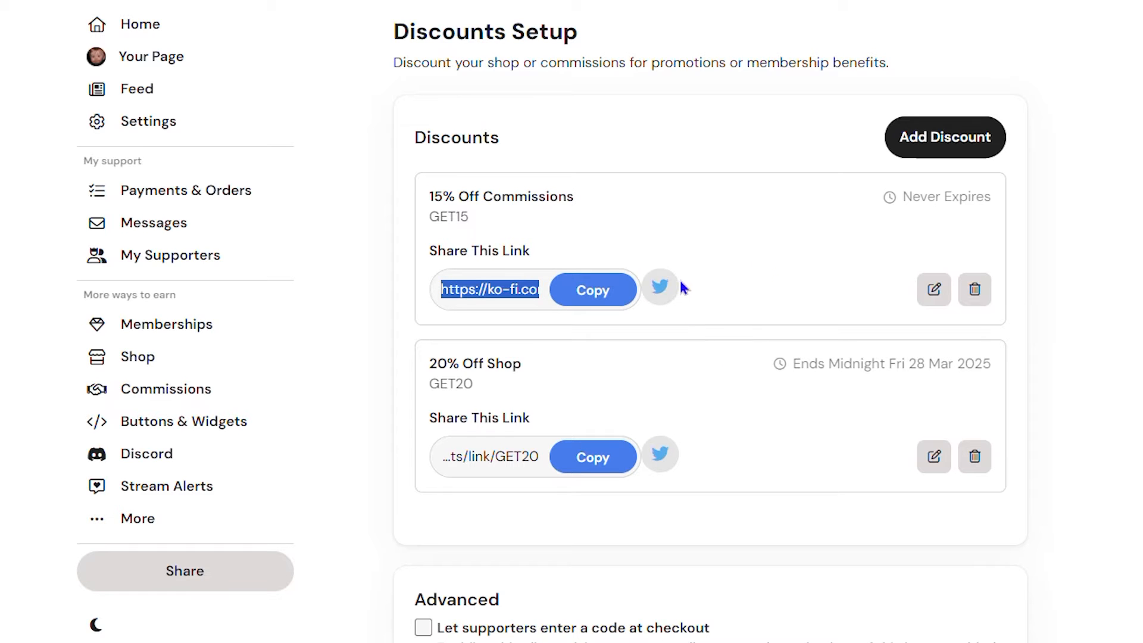
{"action": "left_click", "coordinate": [951, 137]}
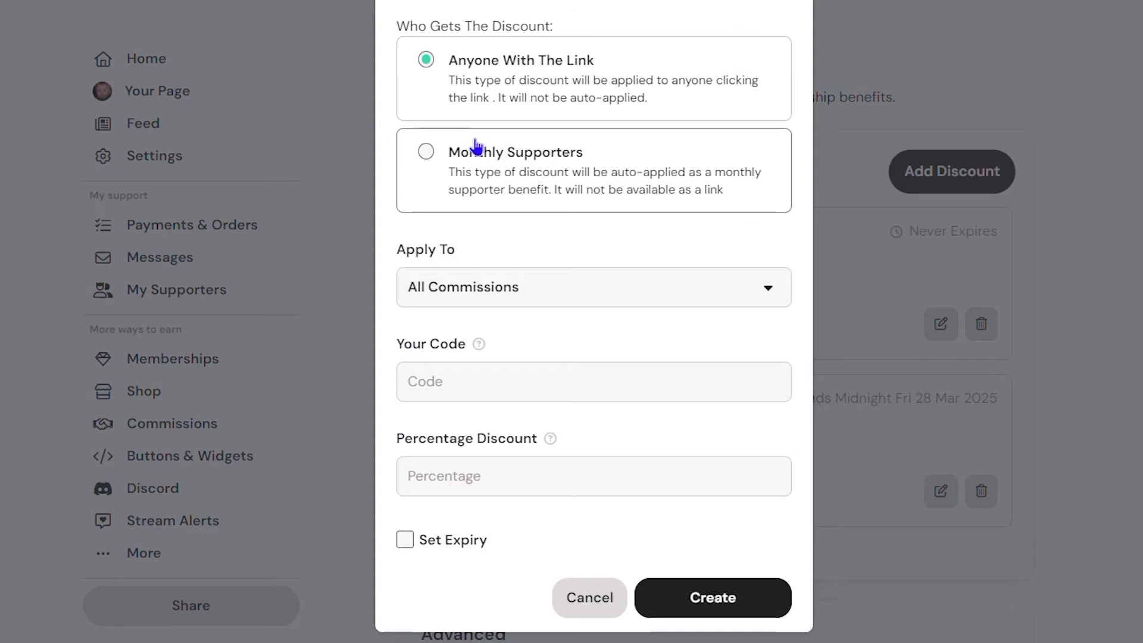
Set Apply To to Specific Shop Category, choosing Guides
{"action": "left_click", "coordinate": [763, 294]}
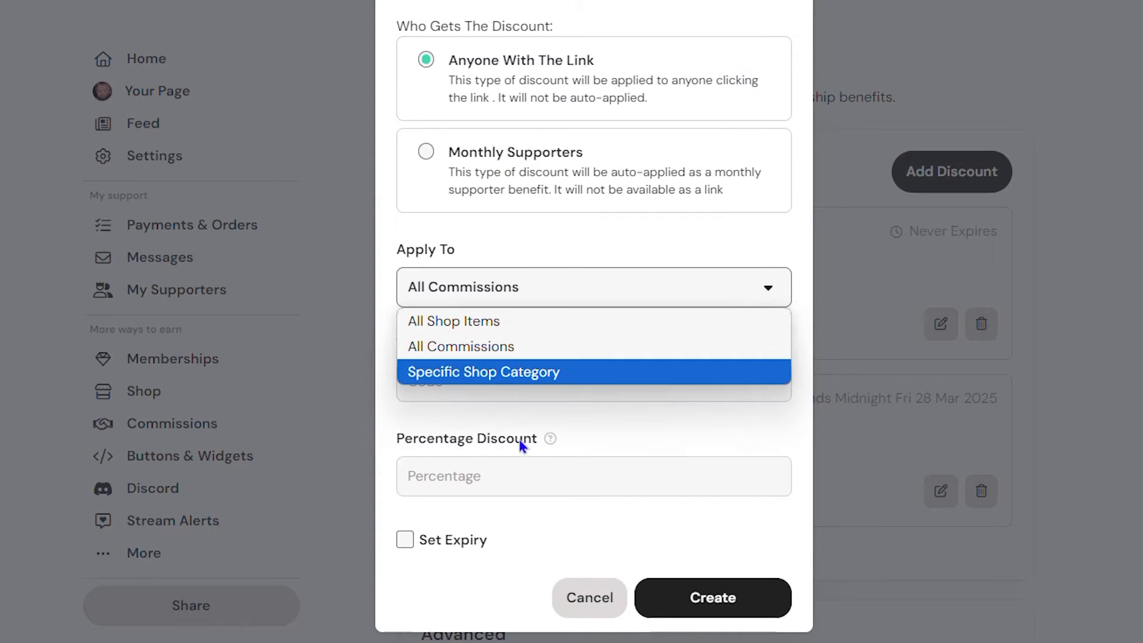
{"action": "left_click", "coordinate": [508, 374]}
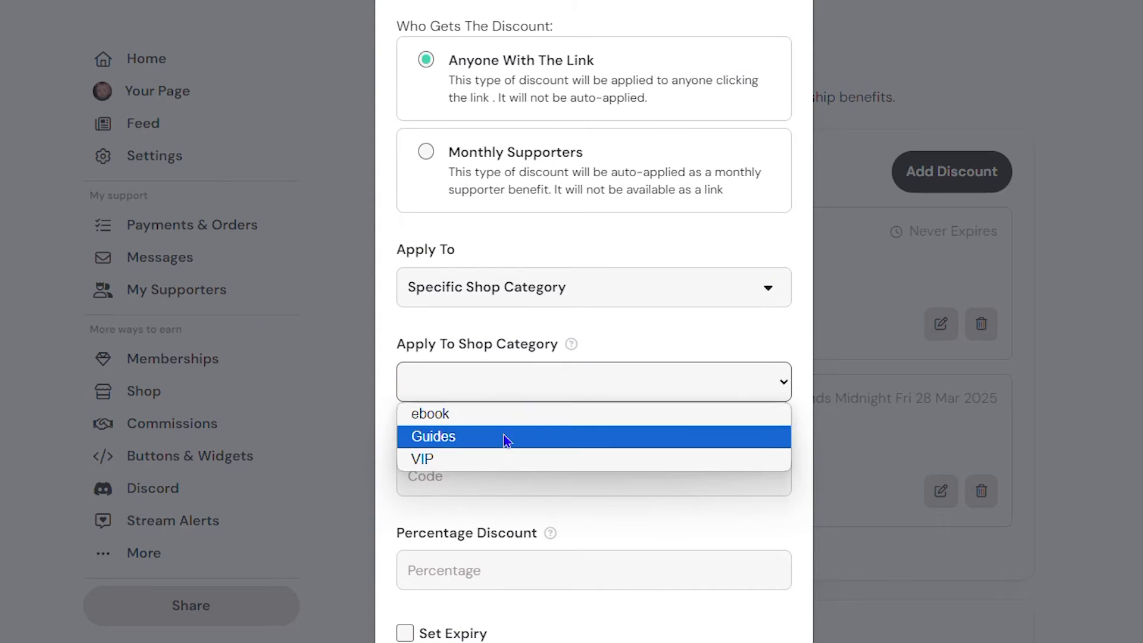
{"action": "left_click", "coordinate": [497, 438]}
{"action": "scroll", "coordinate": [551, 559], "scroll_direction": "down", "scroll_amount": 2}
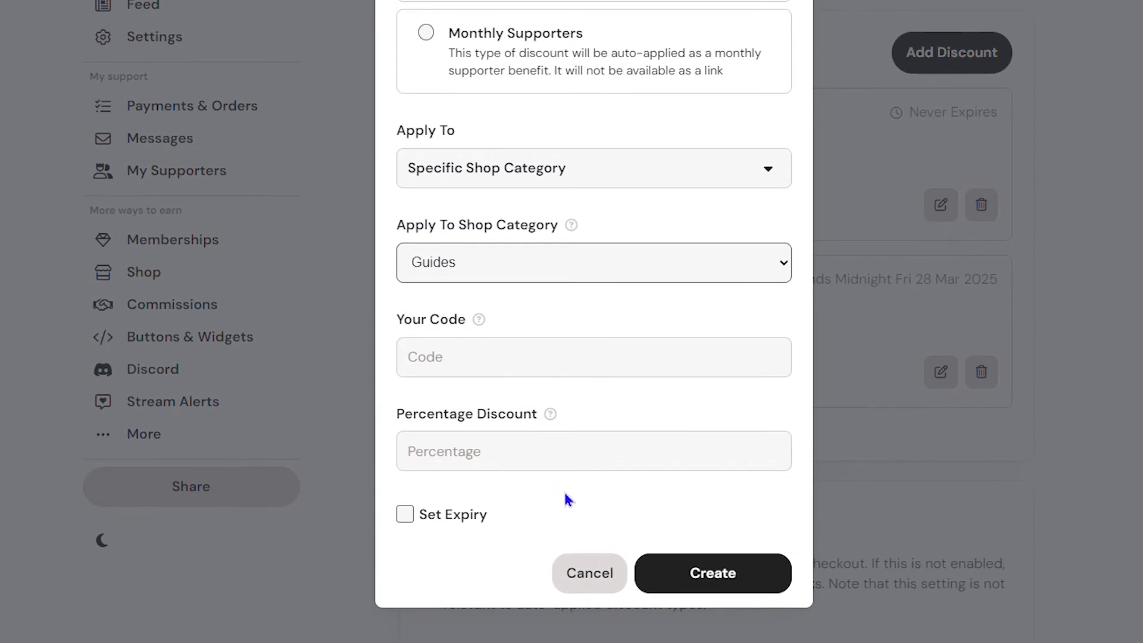
Enter code GET25 with 25% off and create the discount
{"action": "left_click", "coordinate": [416, 357]}
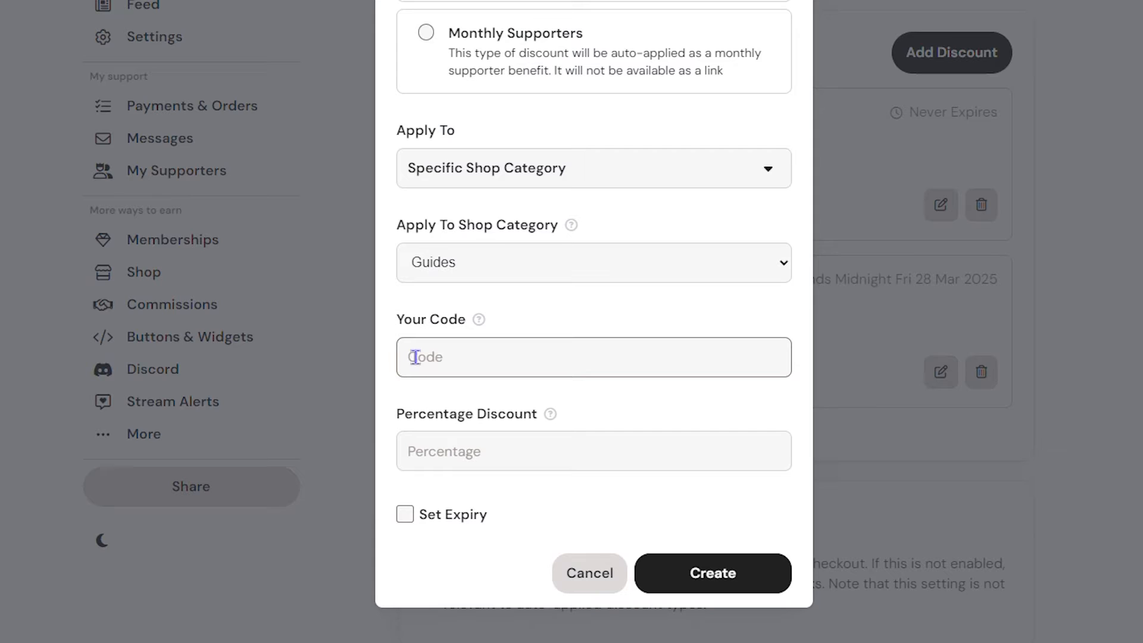
{"action": "type", "text": "2"}
{"action": "type", "text": "5"}
{"action": "type", "text": "GET"}
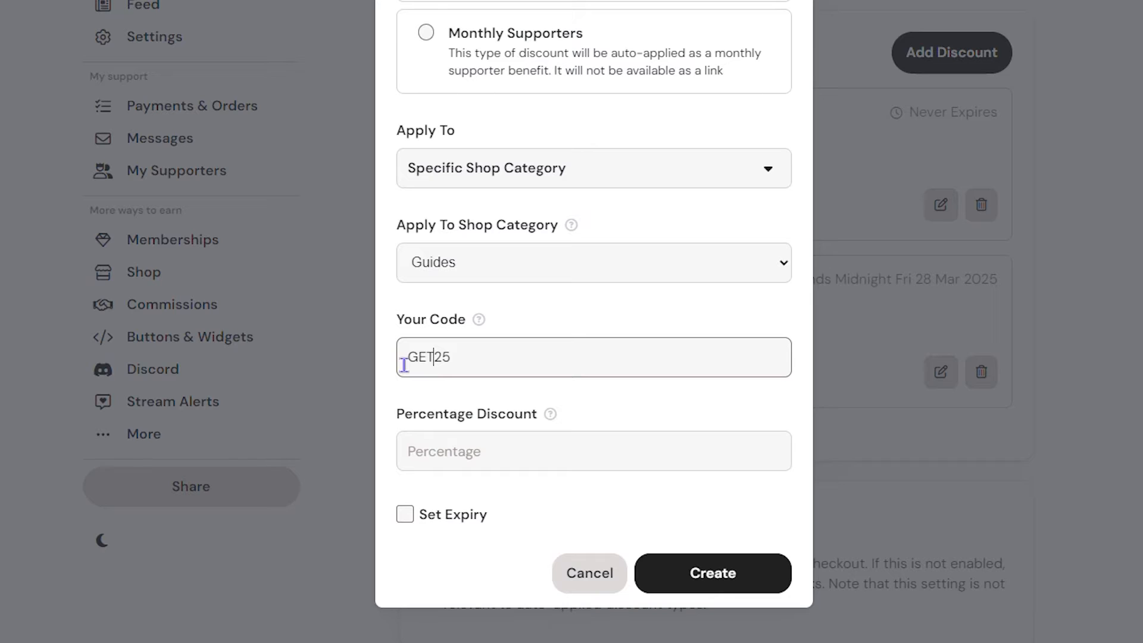
{"action": "left_click", "coordinate": [505, 459]}
{"action": "type", "text": "25"}
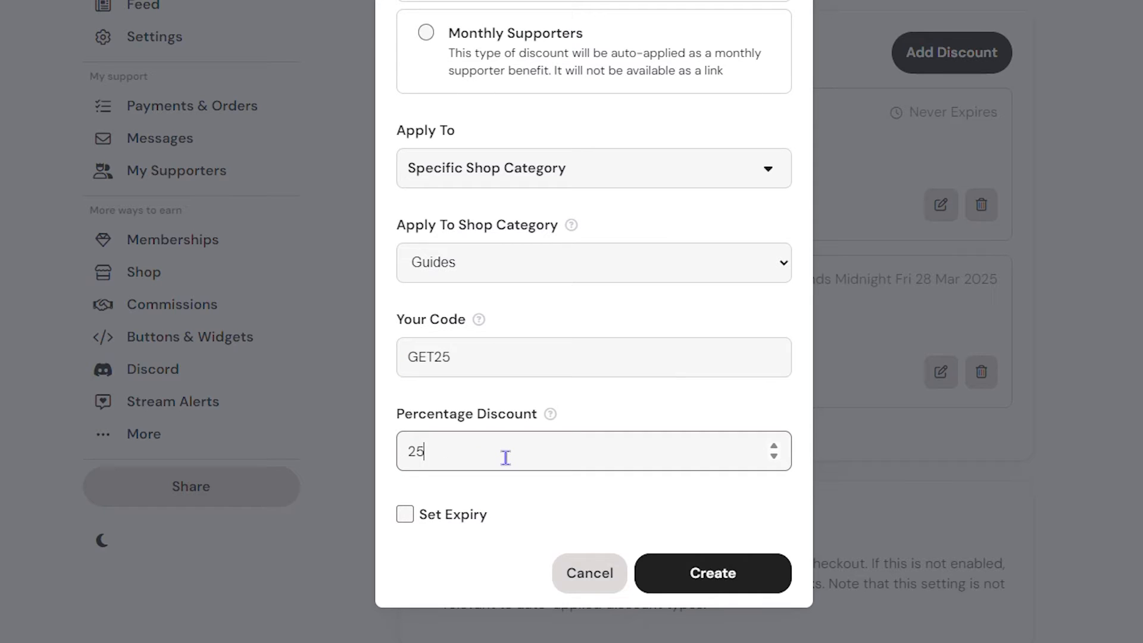
{"action": "left_click", "coordinate": [728, 574]}
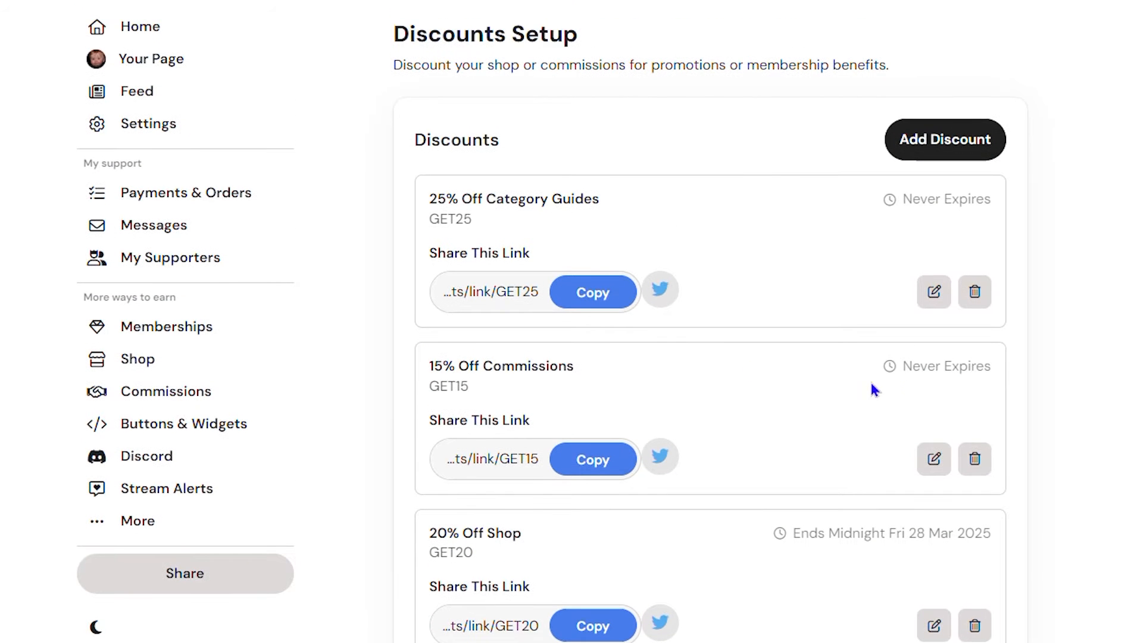
Copy the GET25 discount's share link and open another blank discount form
{"action": "scroll", "coordinate": [748, 331], "scroll_direction": "down", "scroll_amount": 2}
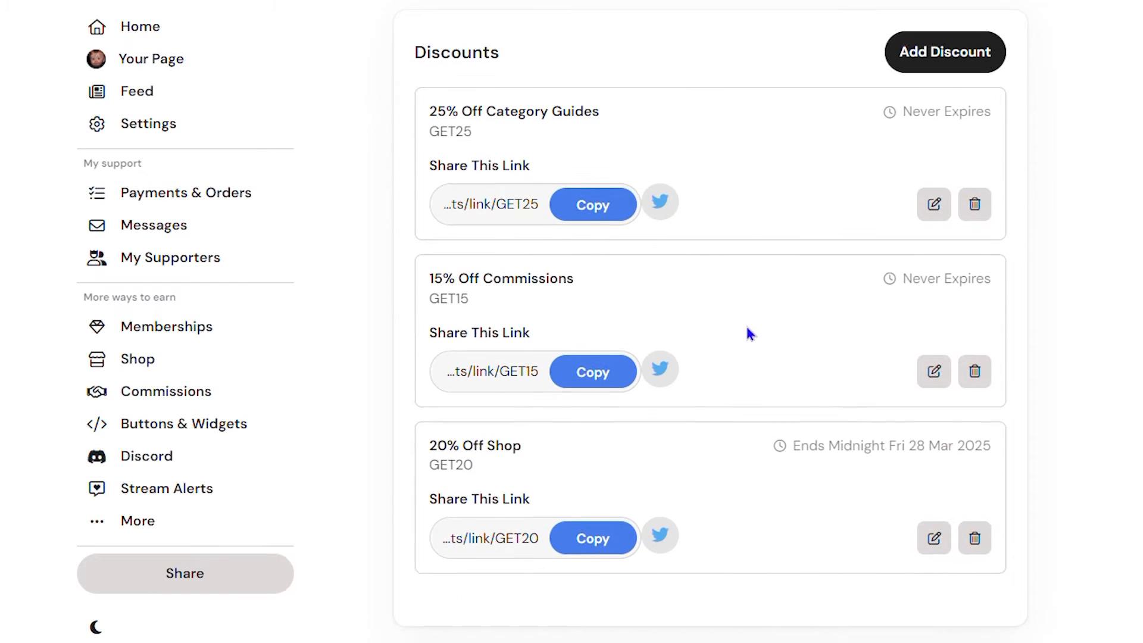
{"action": "left_click", "coordinate": [489, 204]}
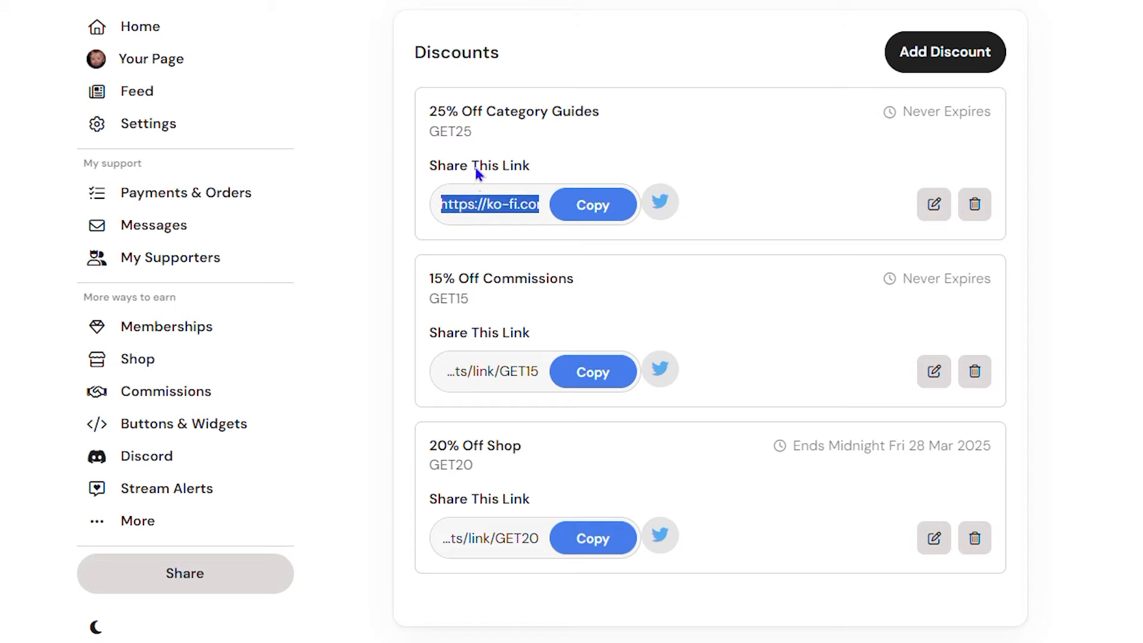
{"action": "left_click", "coordinate": [490, 538]}
{"action": "left_click", "coordinate": [490, 204]}
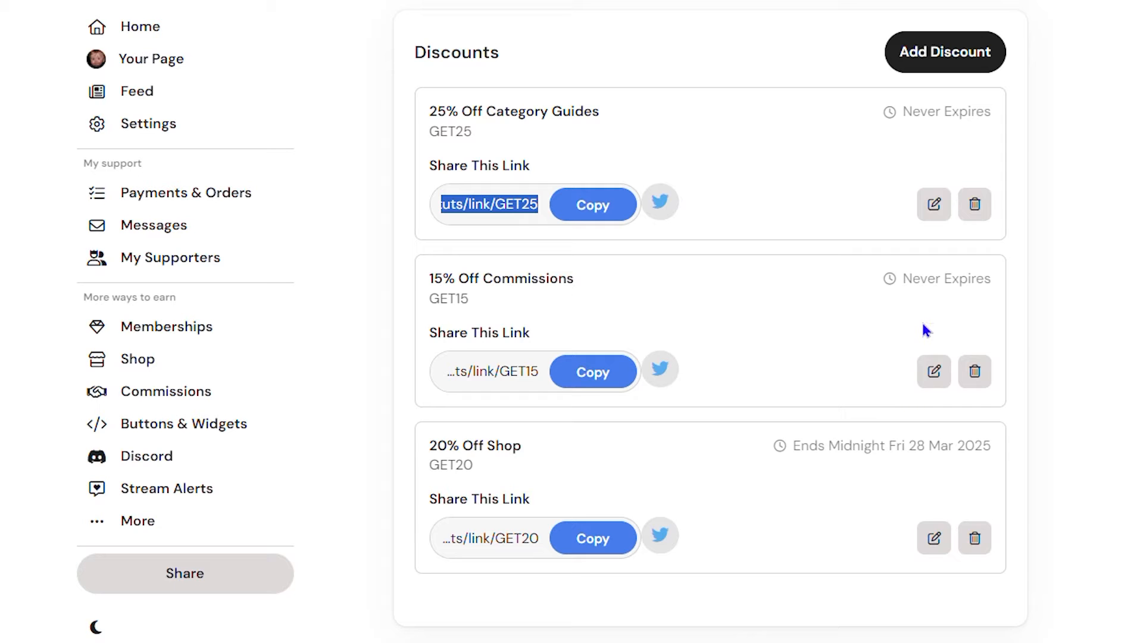
{"action": "left_click", "coordinate": [1000, 60]}
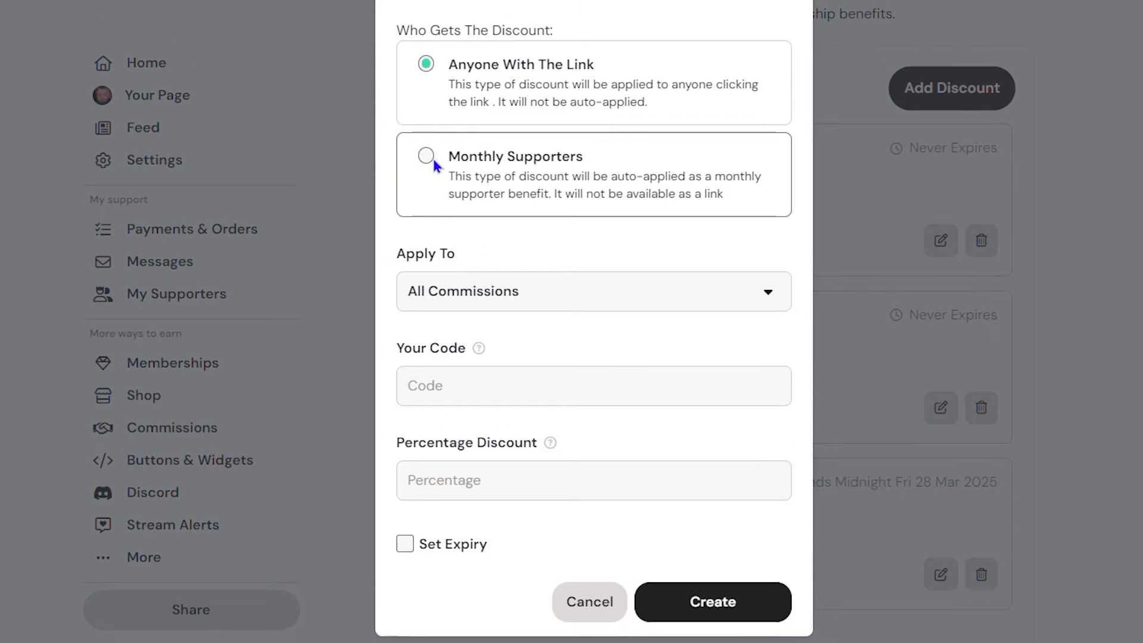
Make the discount auto-apply to Monthly Supporters in the Special VIP tier only
{"action": "left_click", "coordinate": [433, 158]}
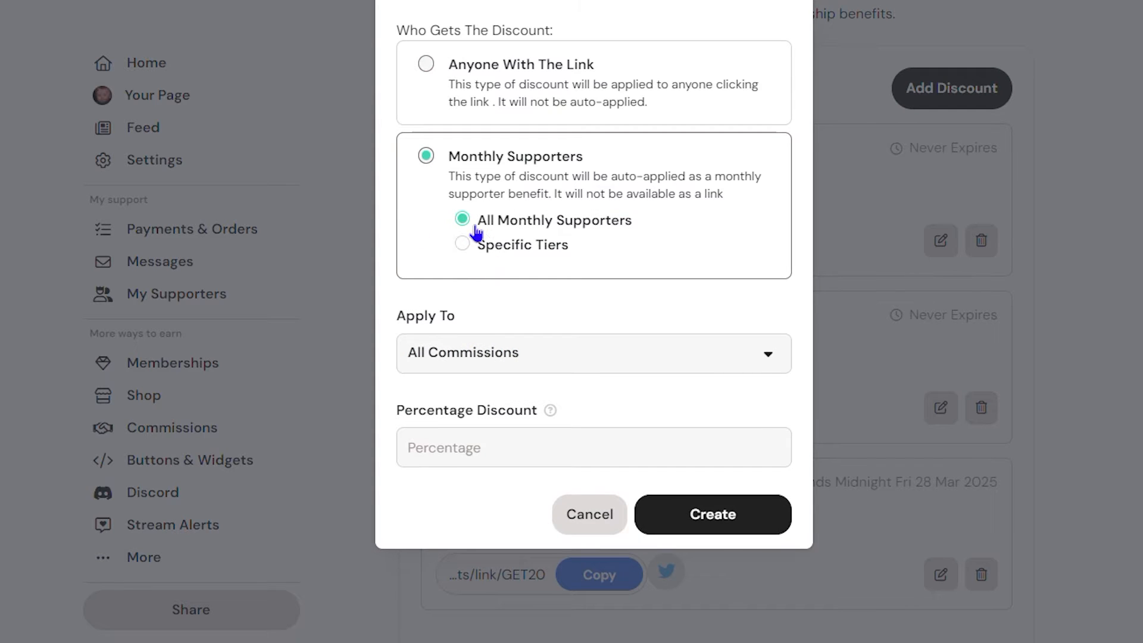
{"action": "left_click", "coordinate": [464, 251]}
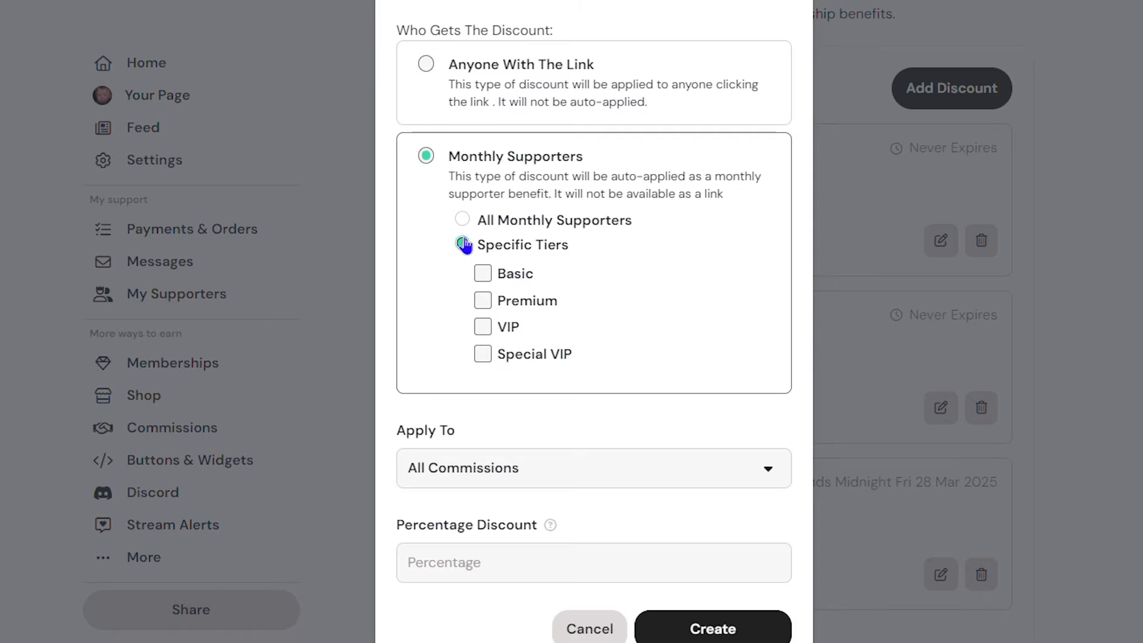
{"action": "left_click", "coordinate": [483, 359]}
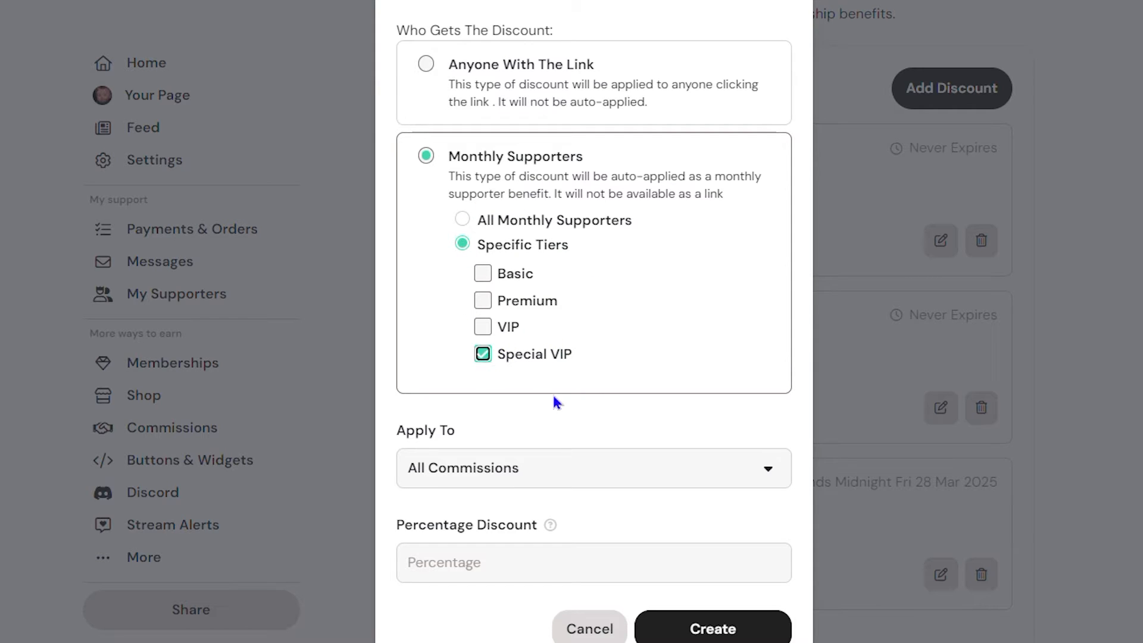
{"action": "left_click", "coordinate": [484, 333]}
{"action": "left_click", "coordinate": [482, 335]}
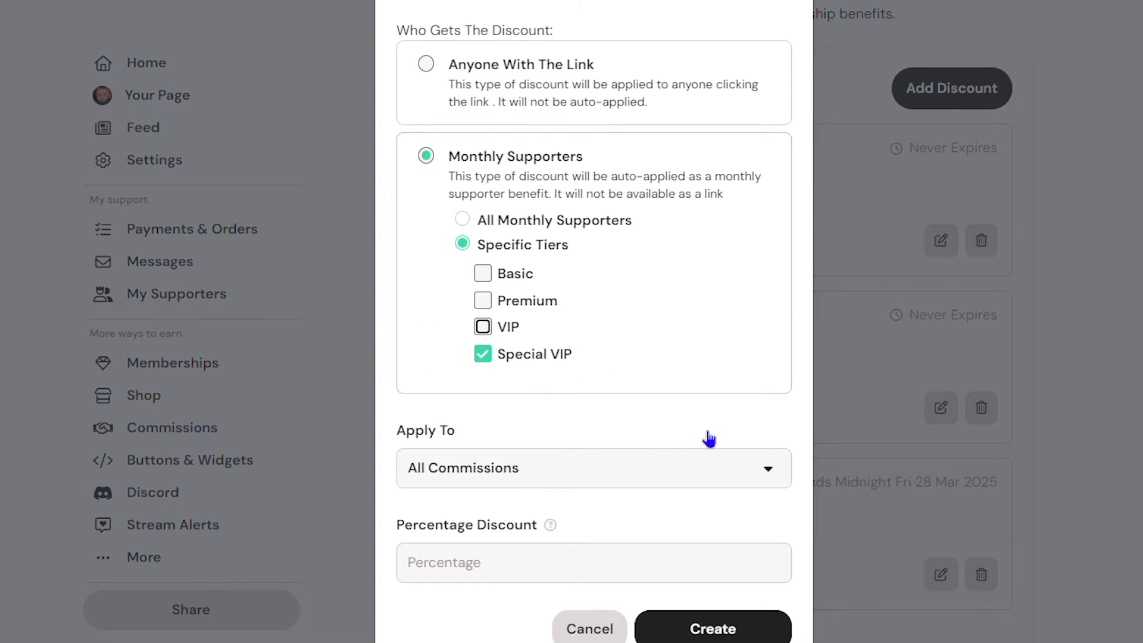
{"action": "scroll", "coordinate": [637, 420], "scroll_direction": "down", "scroll_amount": 1}
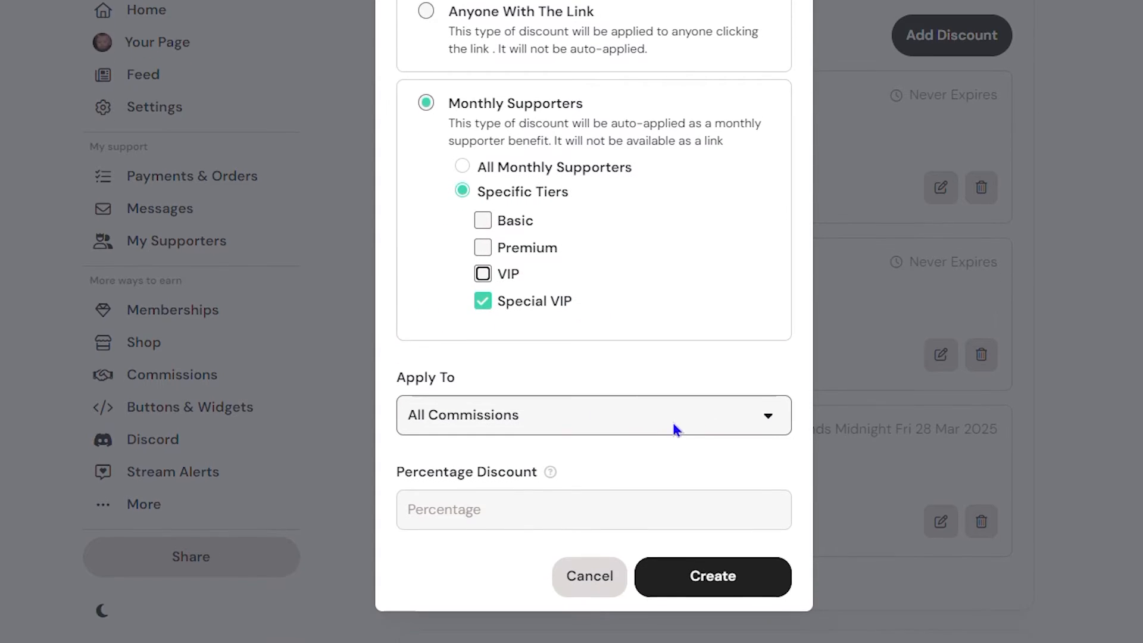
Apply it to All Shop Items at 50% off and create it
{"action": "left_click", "coordinate": [737, 425]}
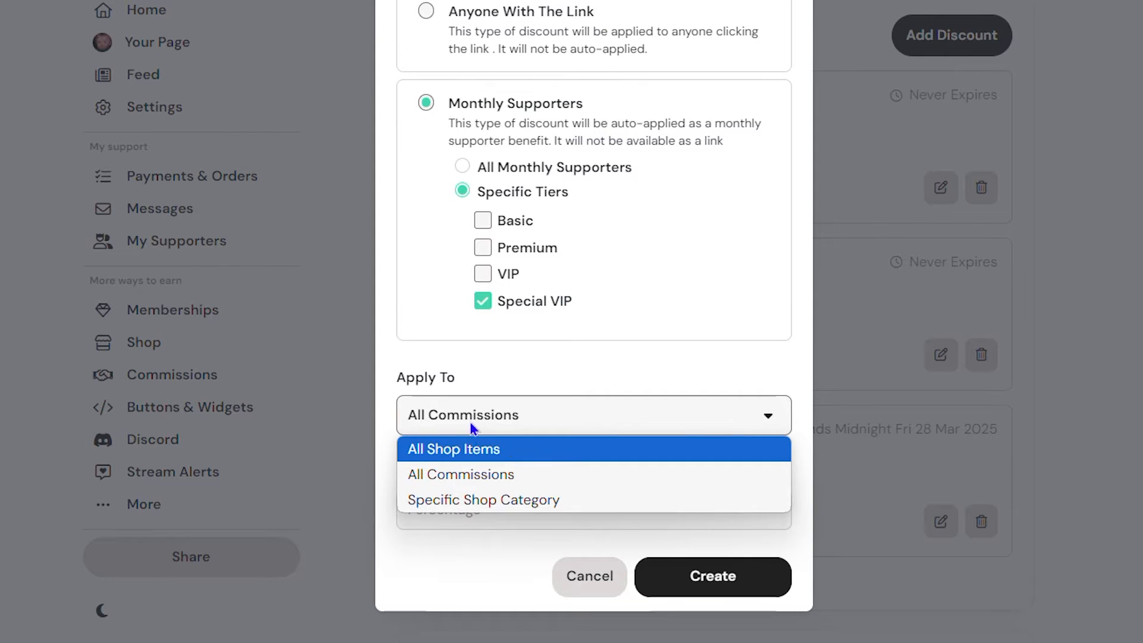
{"action": "left_click", "coordinate": [472, 450]}
{"action": "left_click", "coordinate": [503, 526]}
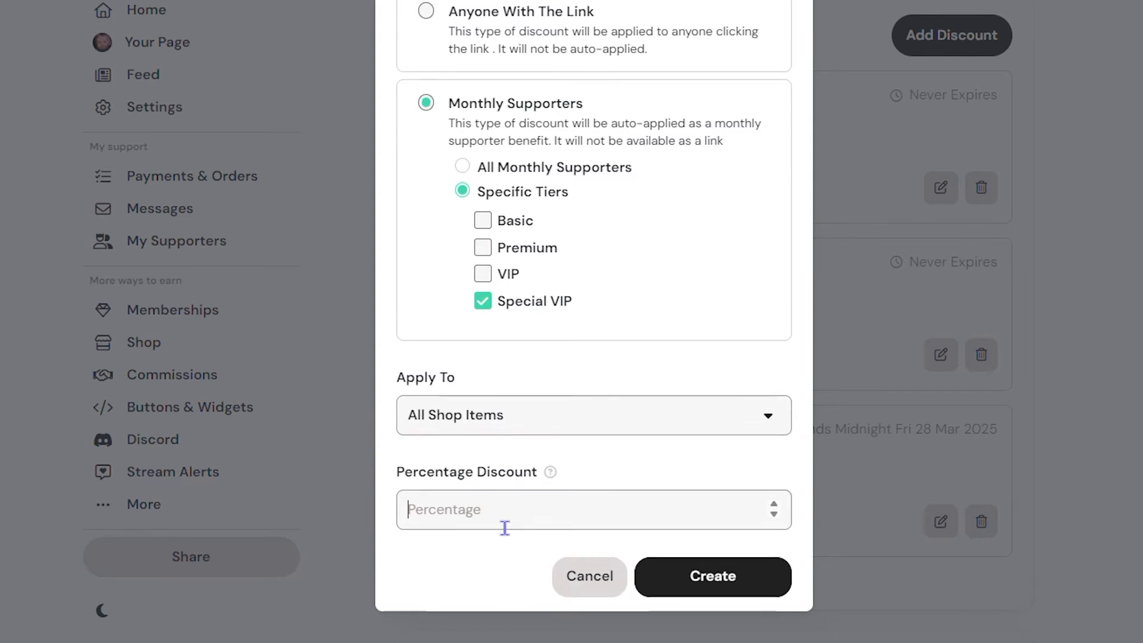
{"action": "type", "text": "50"}
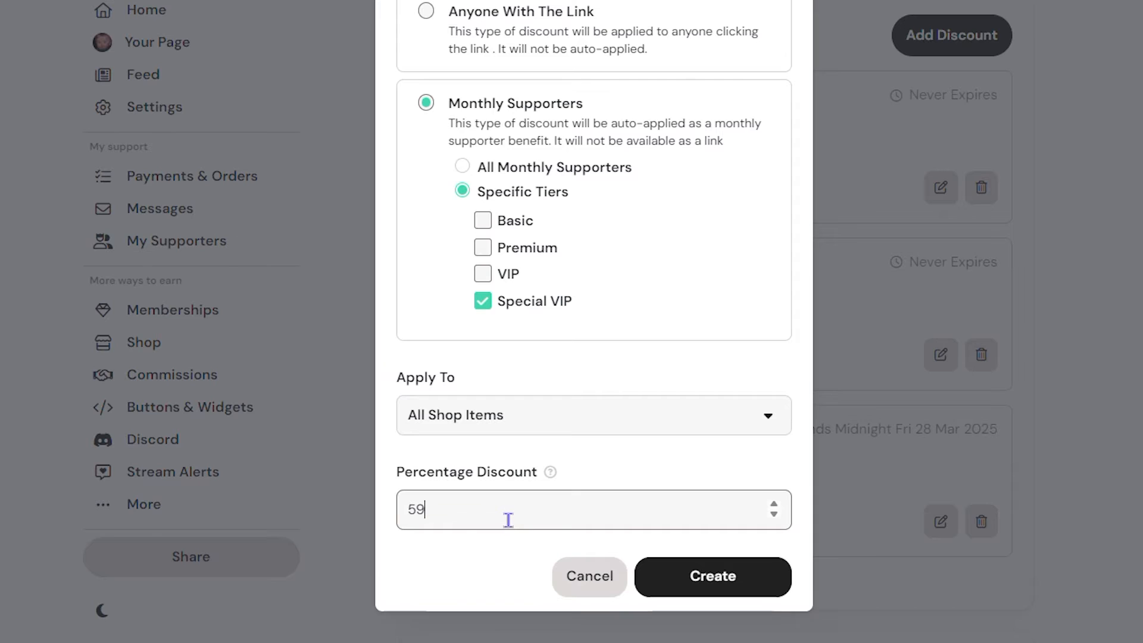
{"action": "key", "text": "BackSpace"}
{"action": "type", "text": "0"}
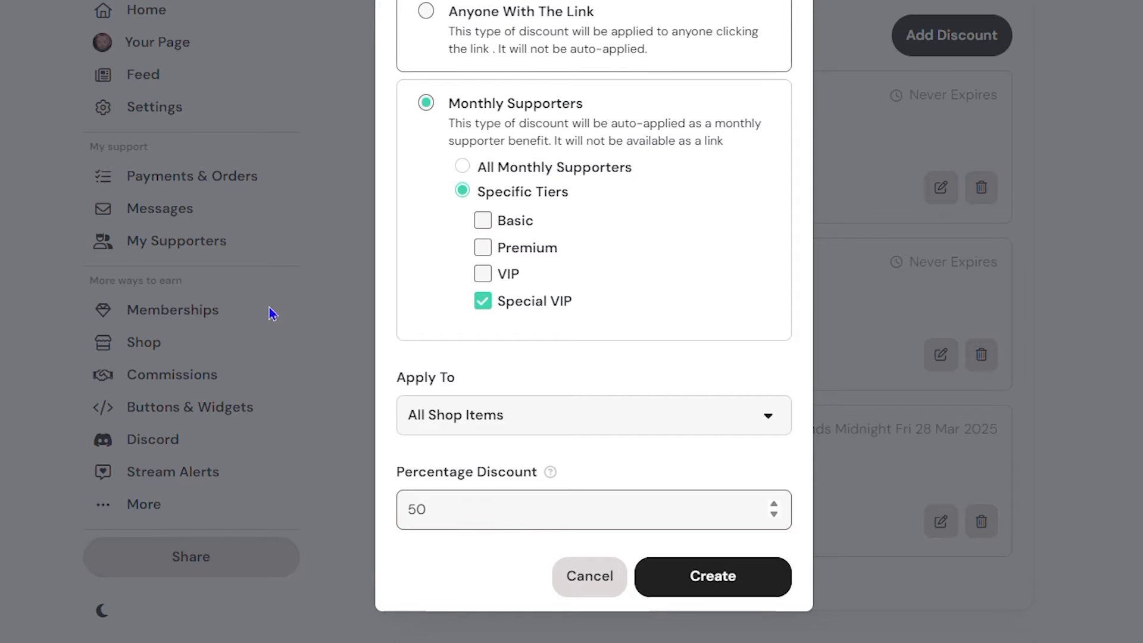
{"action": "left_click", "coordinate": [732, 582]}
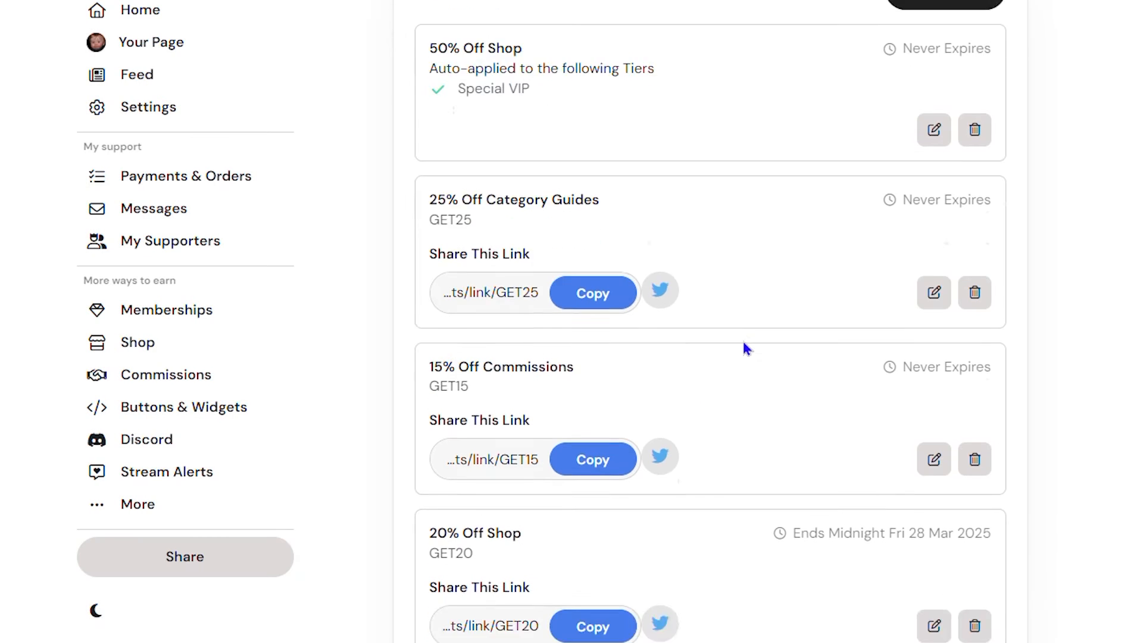
Add a Monthly Supporters discount giving 70% off All Commissions
{"action": "scroll", "coordinate": [742, 349], "scroll_direction": "down", "scroll_amount": 5}
{"action": "scroll", "coordinate": [655, 334], "scroll_direction": "up", "scroll_amount": 6}
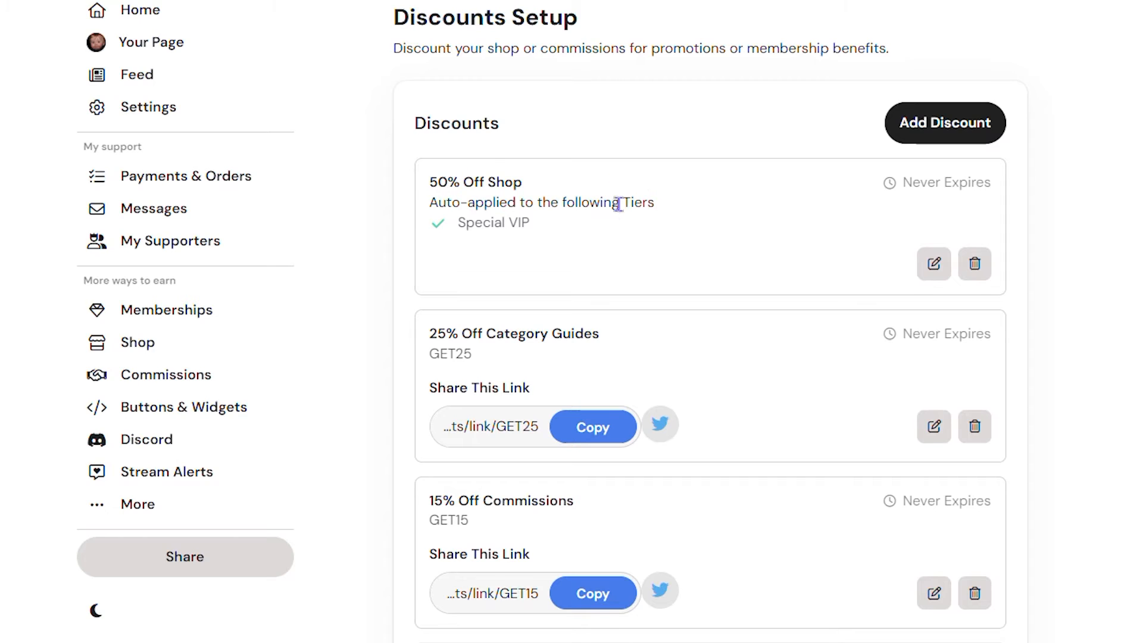
{"action": "left_click", "coordinate": [948, 136]}
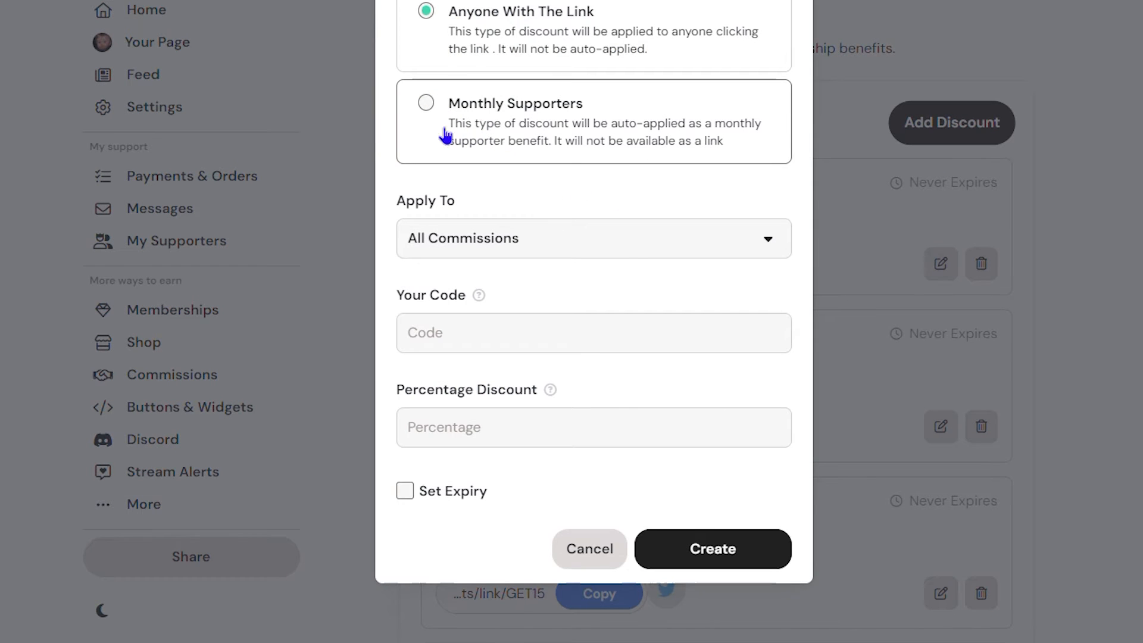
{"action": "left_click", "coordinate": [428, 104]}
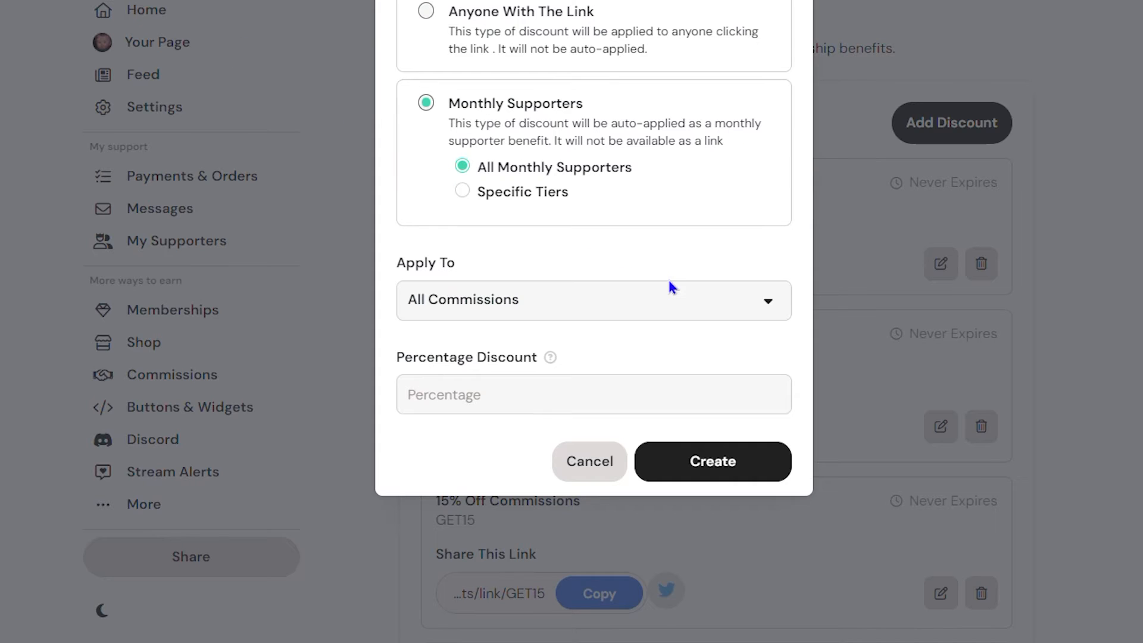
{"action": "left_click", "coordinate": [658, 295]}
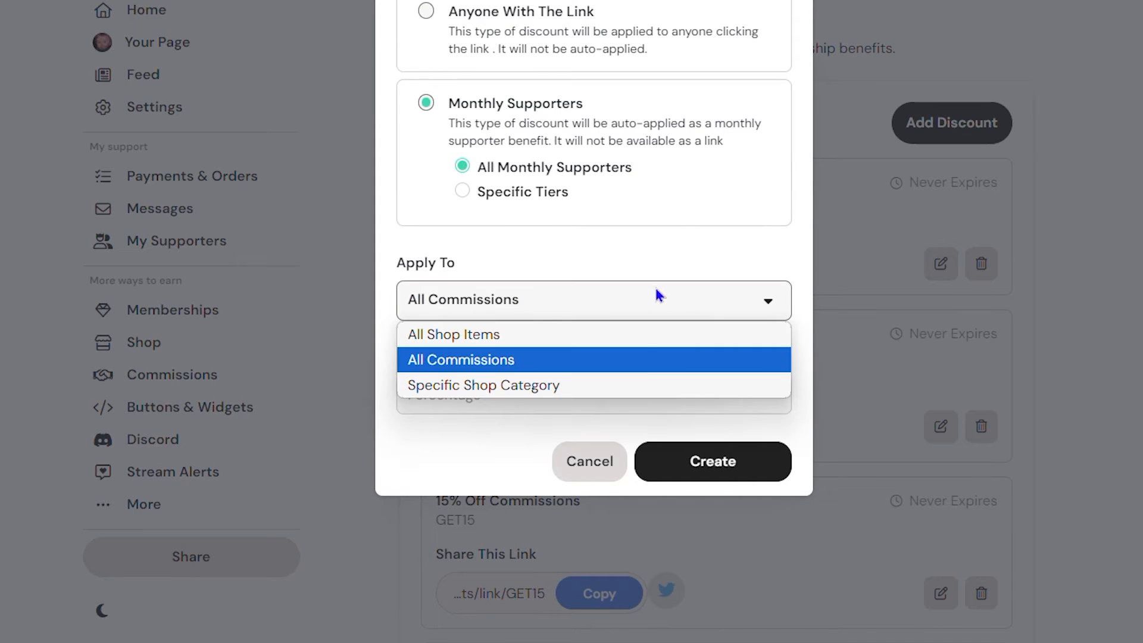
{"action": "left_click", "coordinate": [470, 361]}
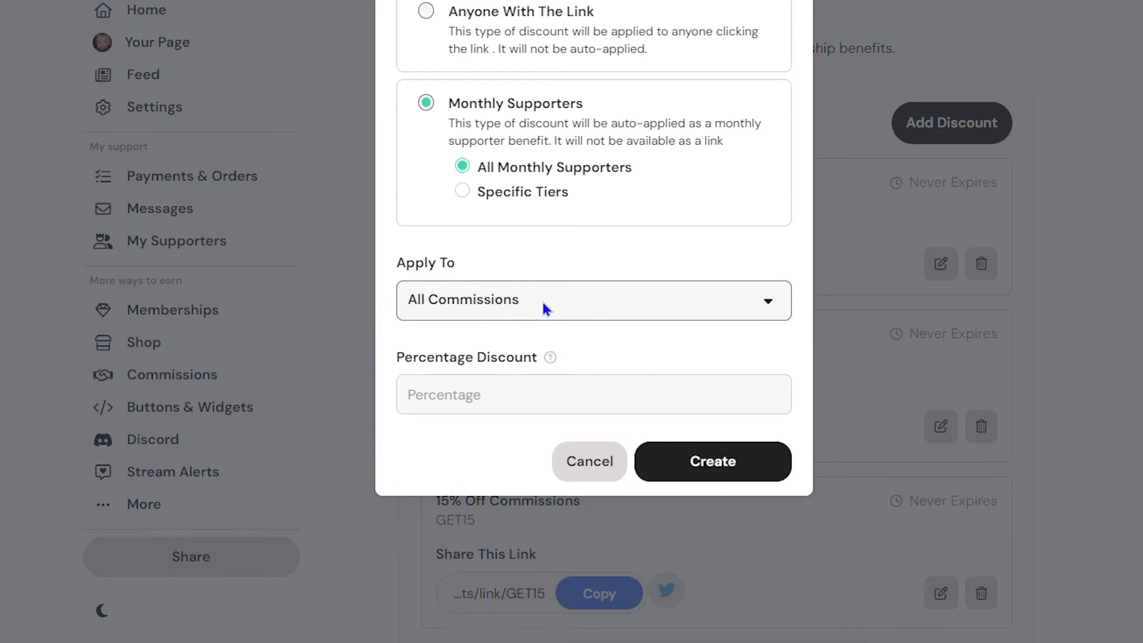
{"action": "left_click", "coordinate": [475, 393]}
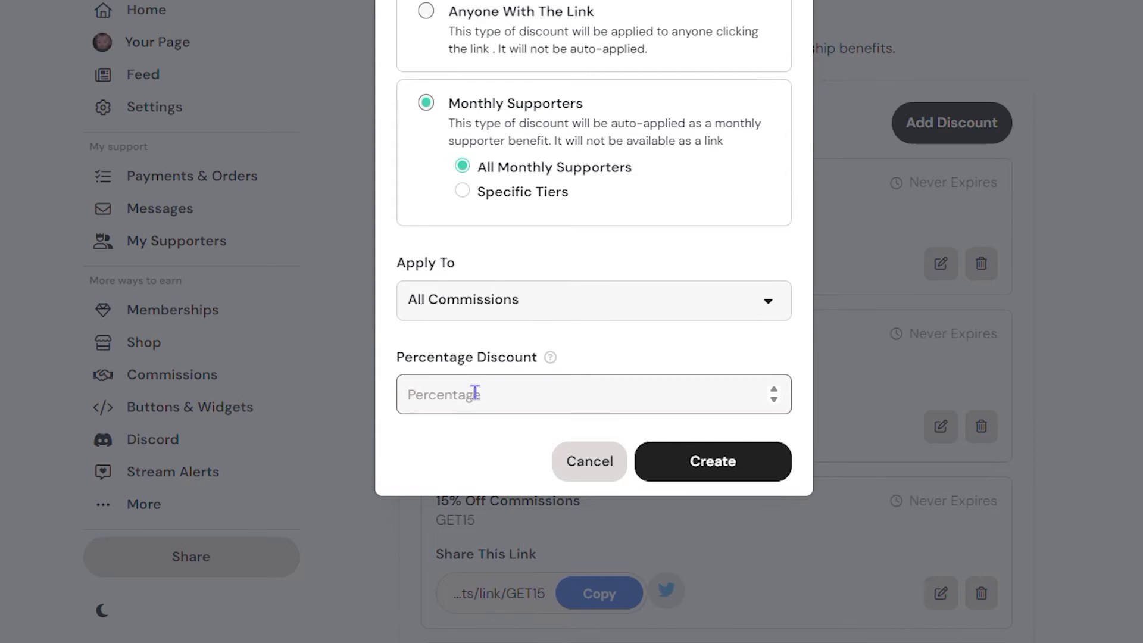
{"action": "type", "text": "70"}
{"action": "left_click", "coordinate": [739, 479]}
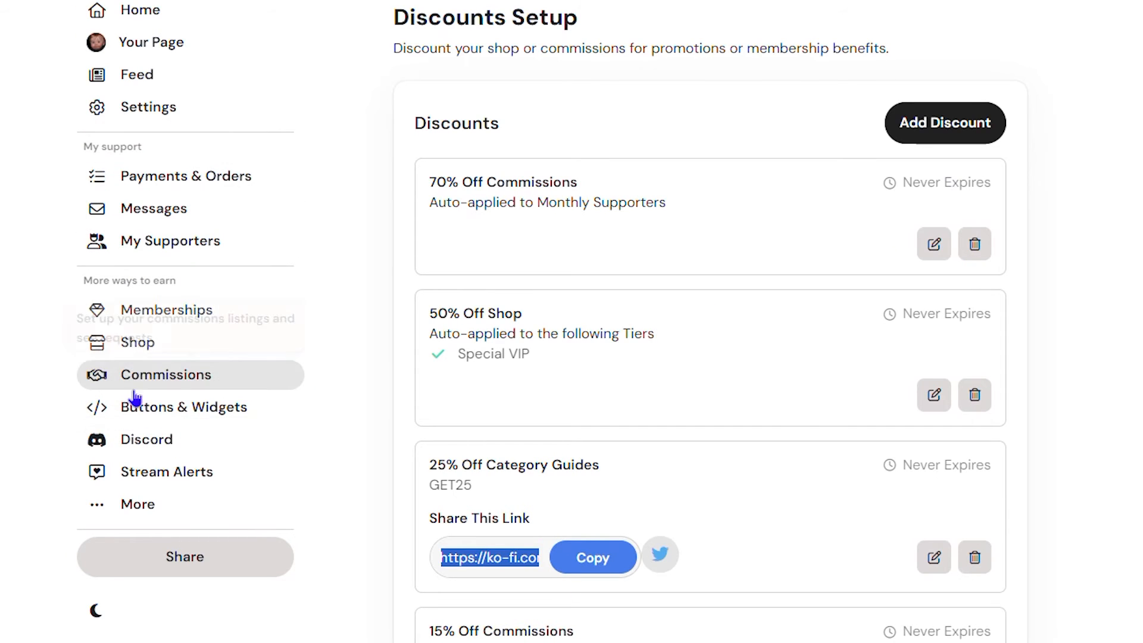
Look over the €100 Script Writing commission listing's edit form, then return to Commissions setup
{"action": "left_click", "coordinate": [207, 384]}
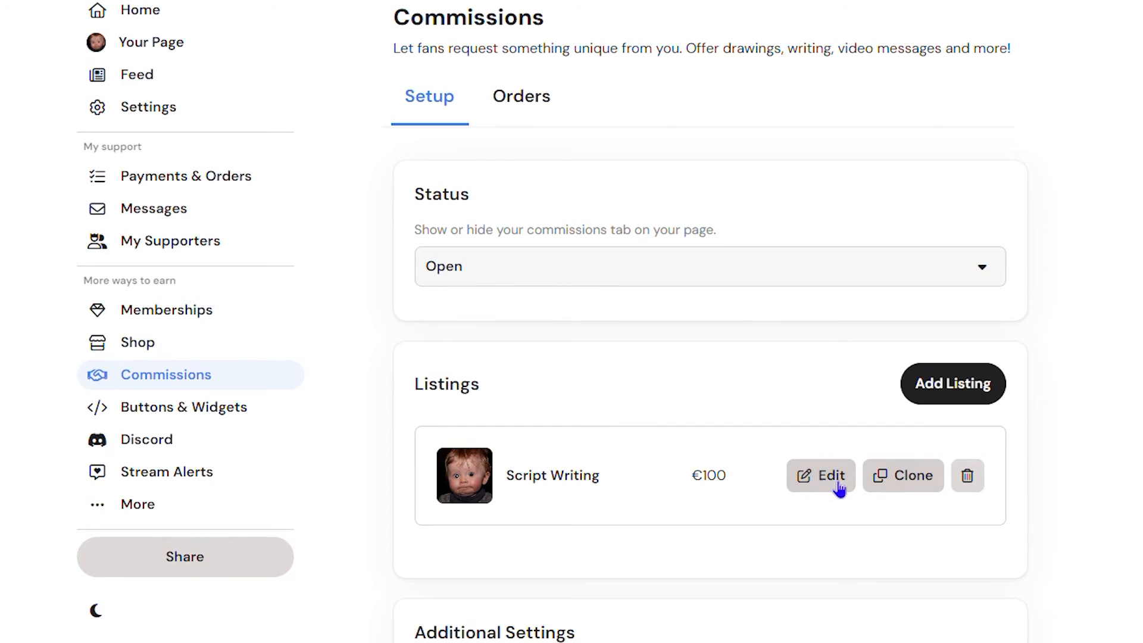
{"action": "left_click", "coordinate": [832, 476]}
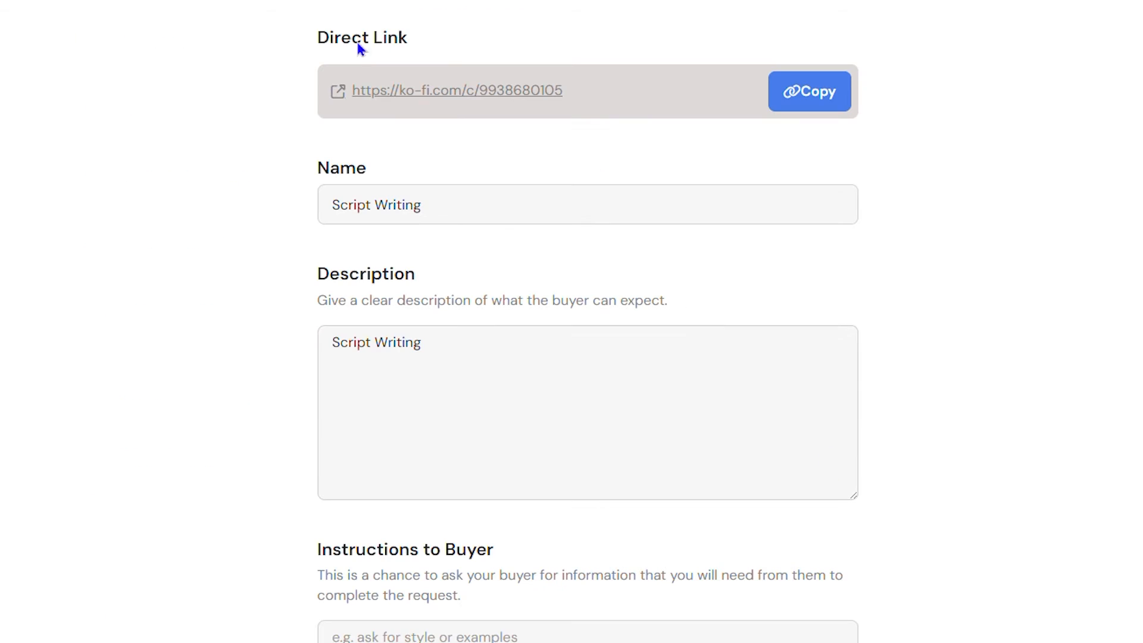
{"action": "scroll", "coordinate": [423, 298], "scroll_direction": "down", "scroll_amount": 9}
{"action": "scroll", "coordinate": [588, 326], "scroll_direction": "down", "scroll_amount": 10}
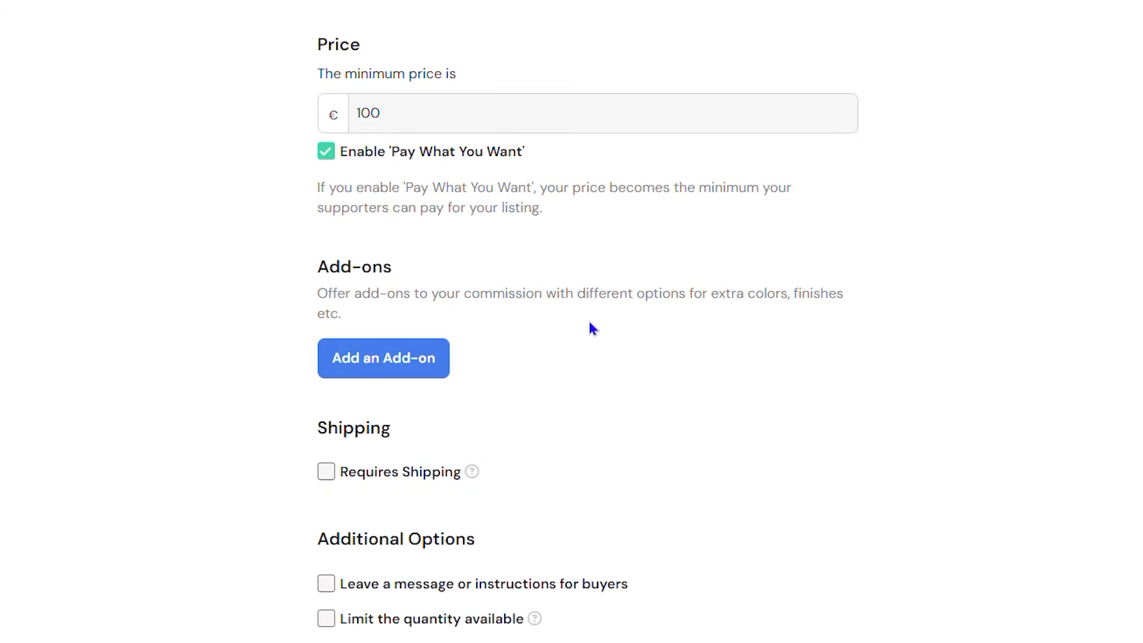
{"action": "scroll", "coordinate": [635, 238], "scroll_direction": "down", "scroll_amount": 5}
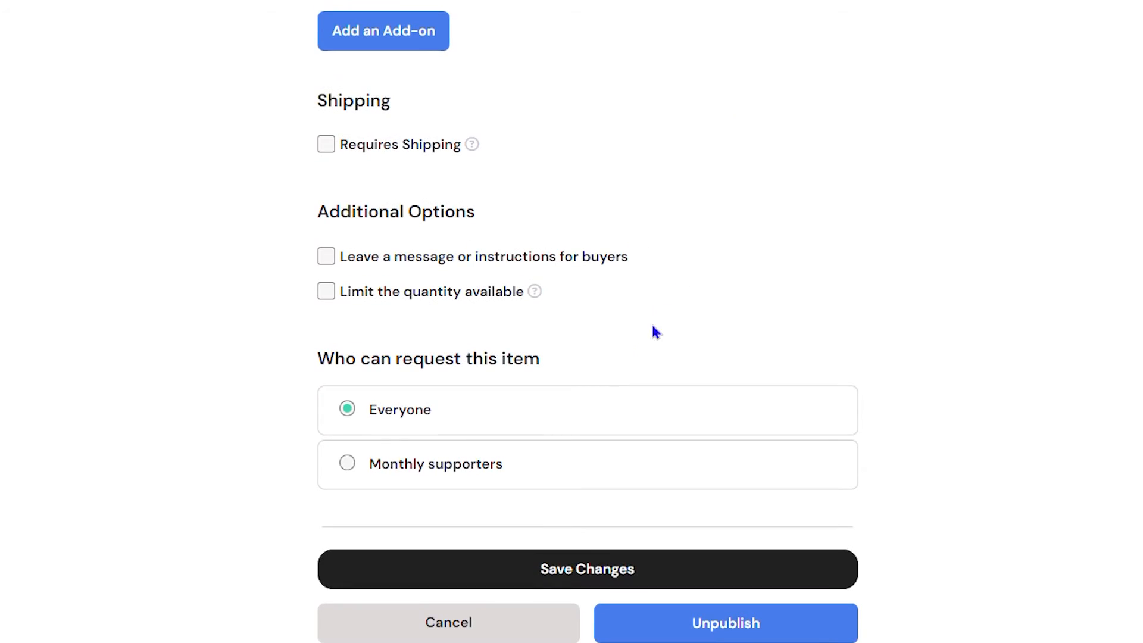
{"action": "scroll", "coordinate": [643, 328], "scroll_direction": "up", "scroll_amount": 5}
{"action": "scroll", "coordinate": [637, 314], "scroll_direction": "down", "scroll_amount": 5}
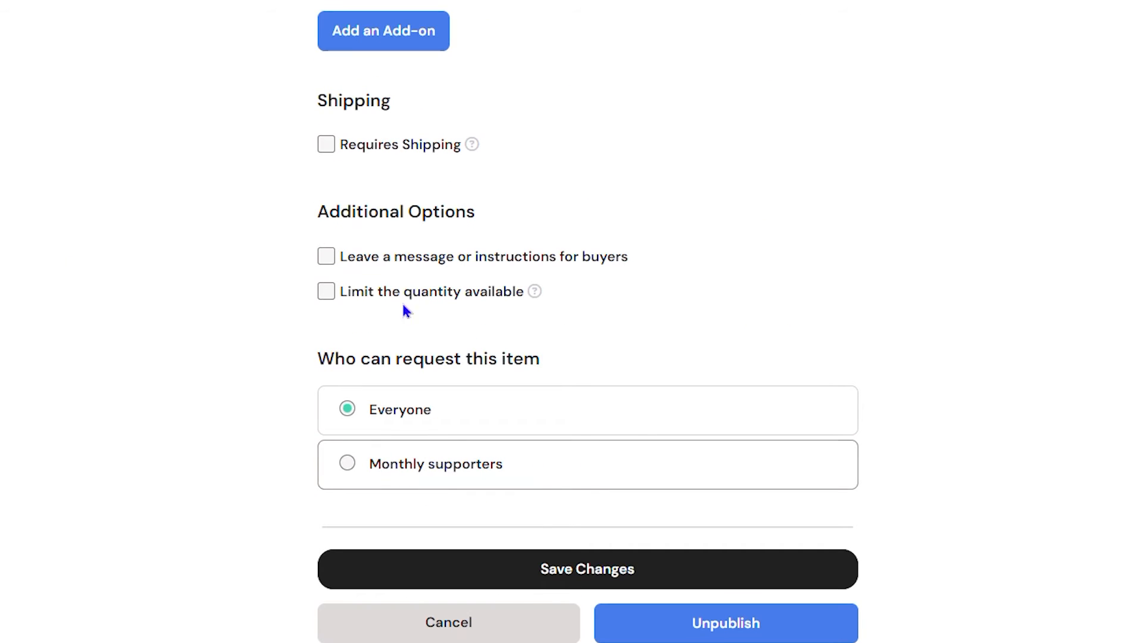
{"action": "scroll", "coordinate": [448, 407], "scroll_direction": "up", "scroll_amount": 4}
{"action": "scroll", "coordinate": [448, 407], "scroll_direction": "up", "scroll_amount": 10}
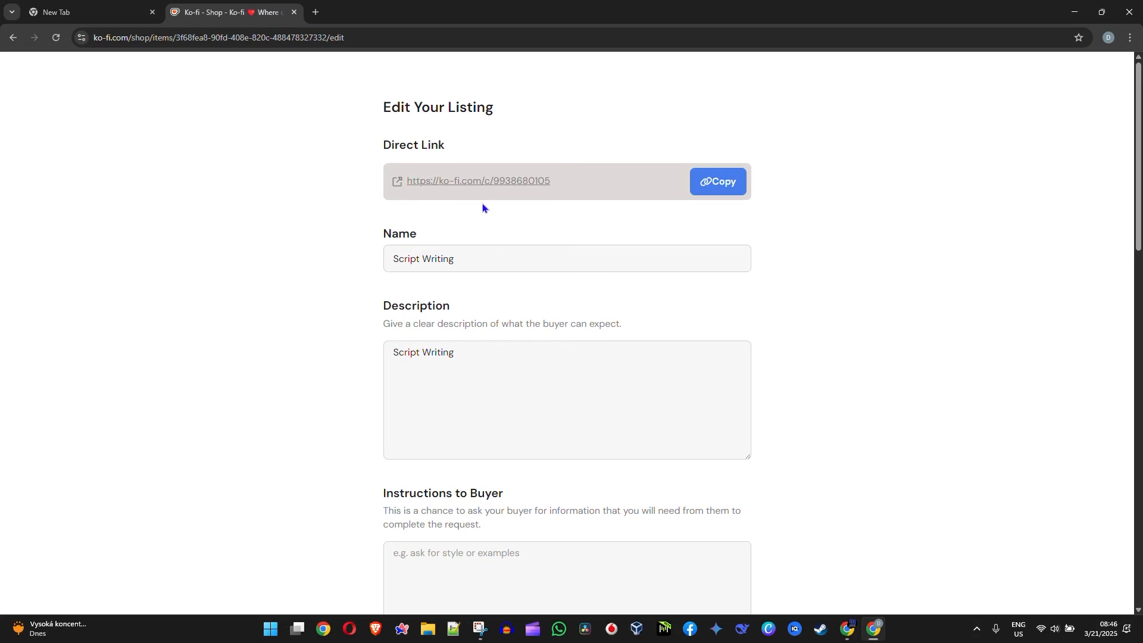
{"action": "left_click", "coordinate": [15, 42]}
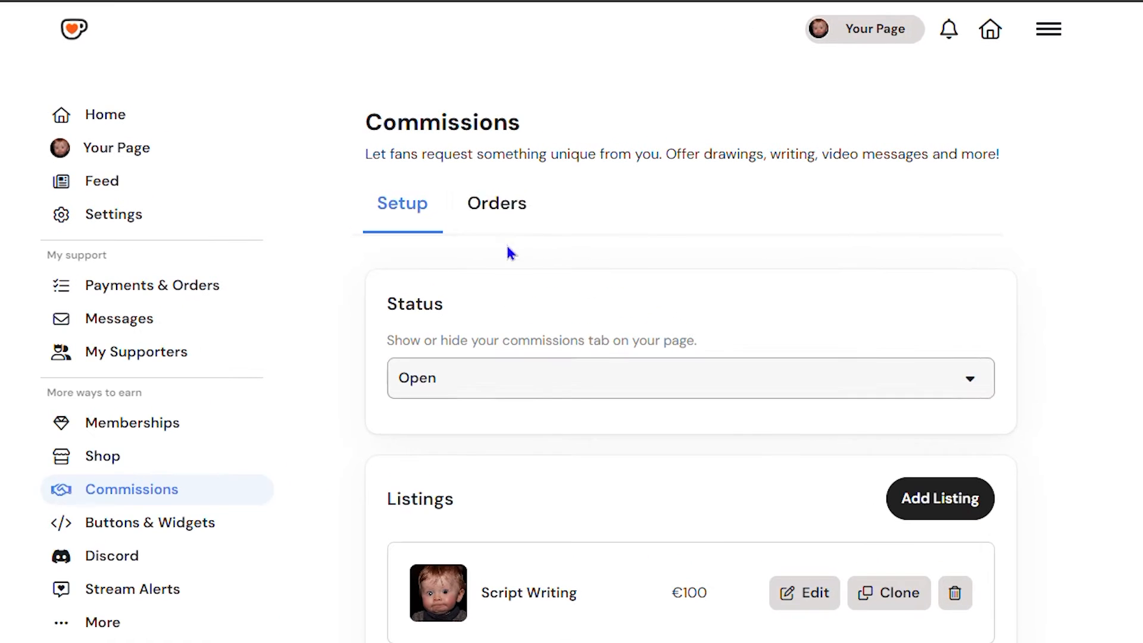
Set the VIP Guides product's 'Who can buy this item' to Everyone and save the changes
{"action": "left_click", "coordinate": [122, 464]}
{"action": "scroll", "coordinate": [844, 391], "scroll_direction": "down", "scroll_amount": 6}
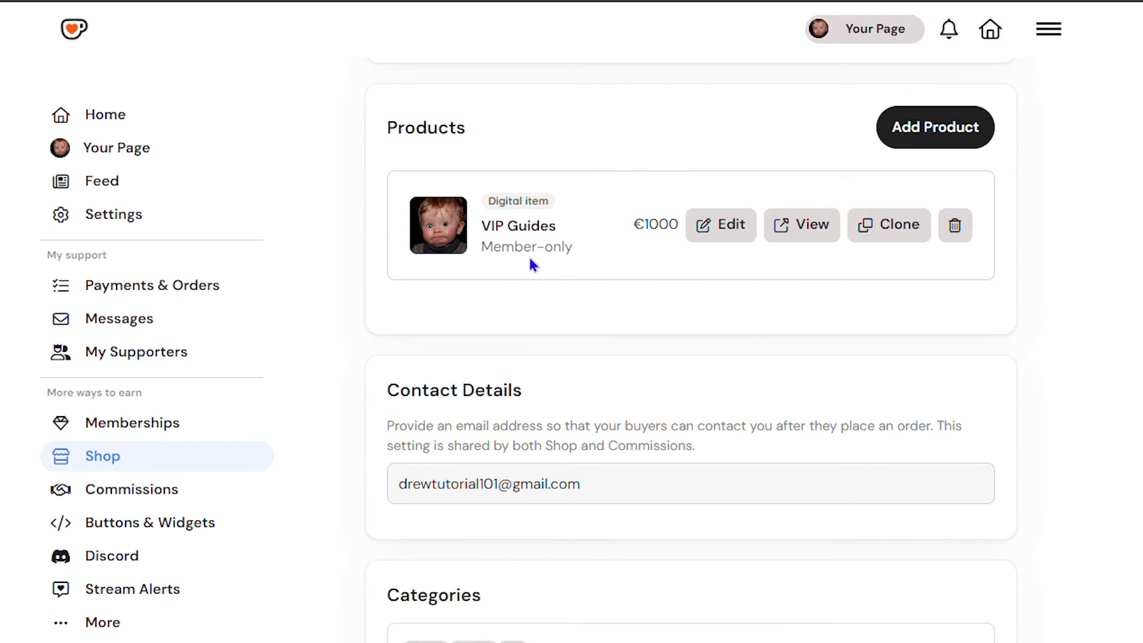
{"action": "left_click", "coordinate": [723, 228]}
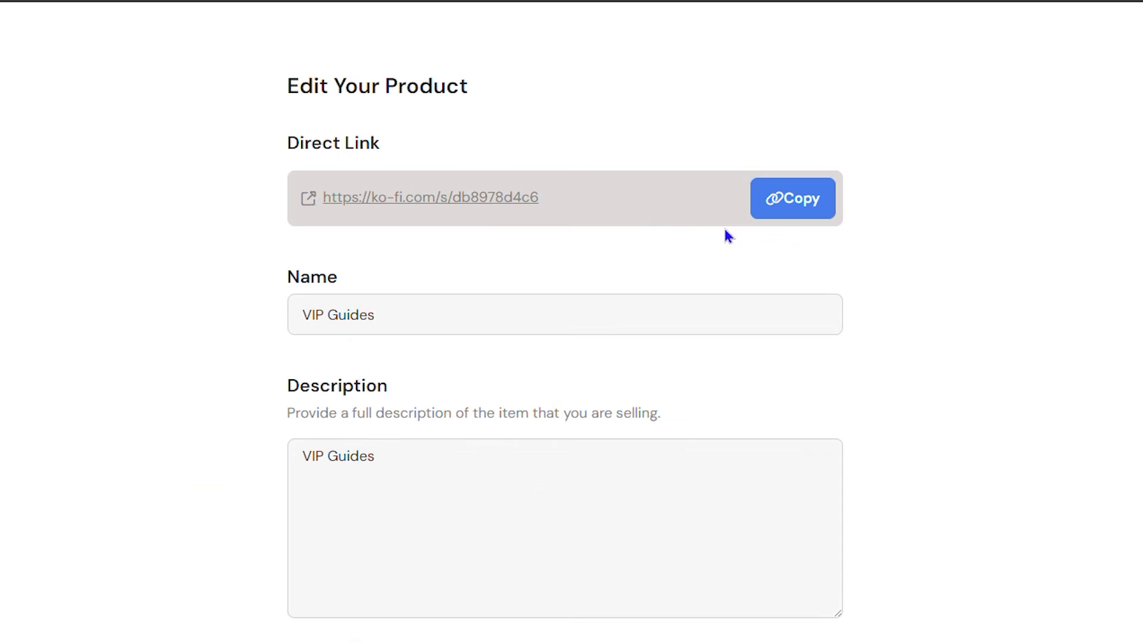
{"action": "scroll", "coordinate": [1082, 367], "scroll_direction": "down", "scroll_amount": 20}
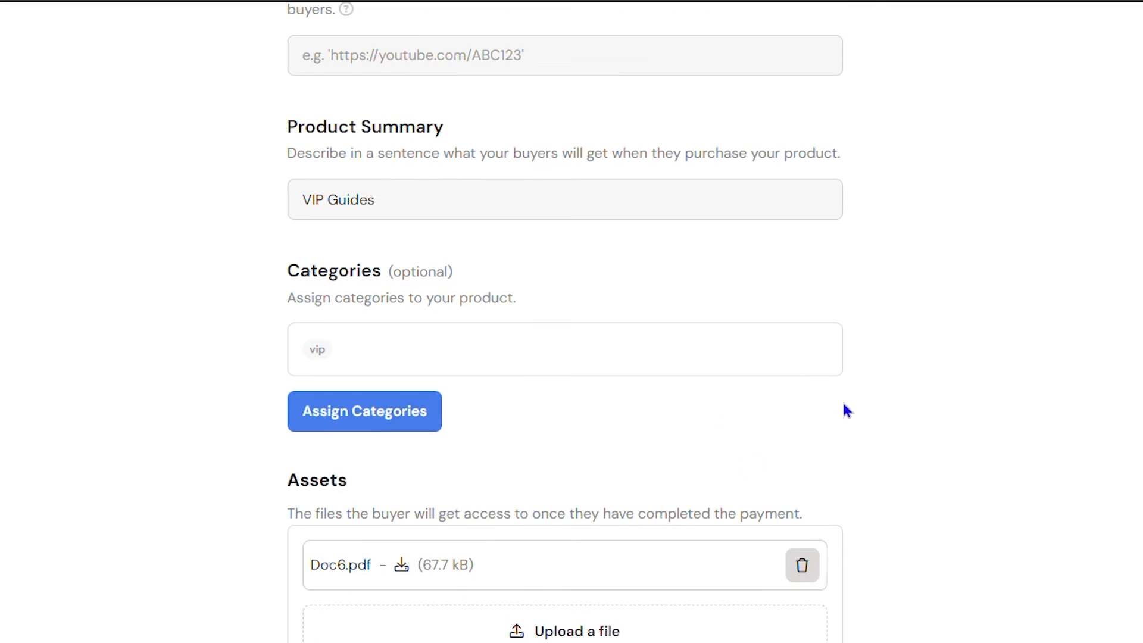
{"action": "scroll", "coordinate": [494, 425], "scroll_direction": "down", "scroll_amount": 4}
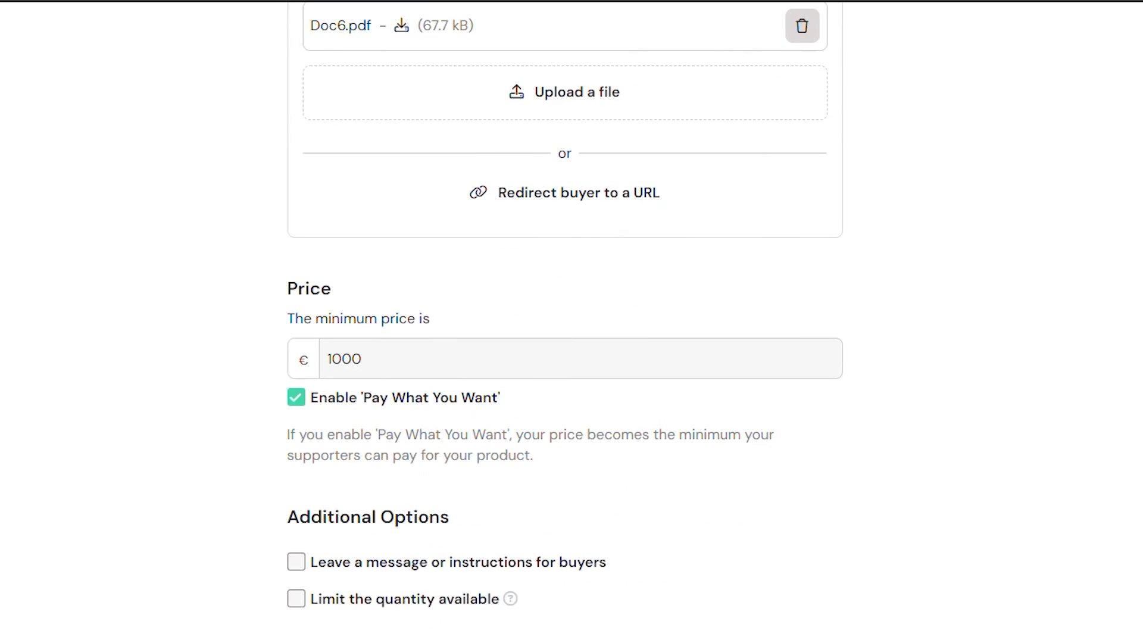
{"action": "scroll", "coordinate": [852, 462], "scroll_direction": "down", "scroll_amount": 6}
{"action": "left_click", "coordinate": [311, 370]}
{"action": "scroll", "coordinate": [893, 617], "scroll_direction": "down", "scroll_amount": 3}
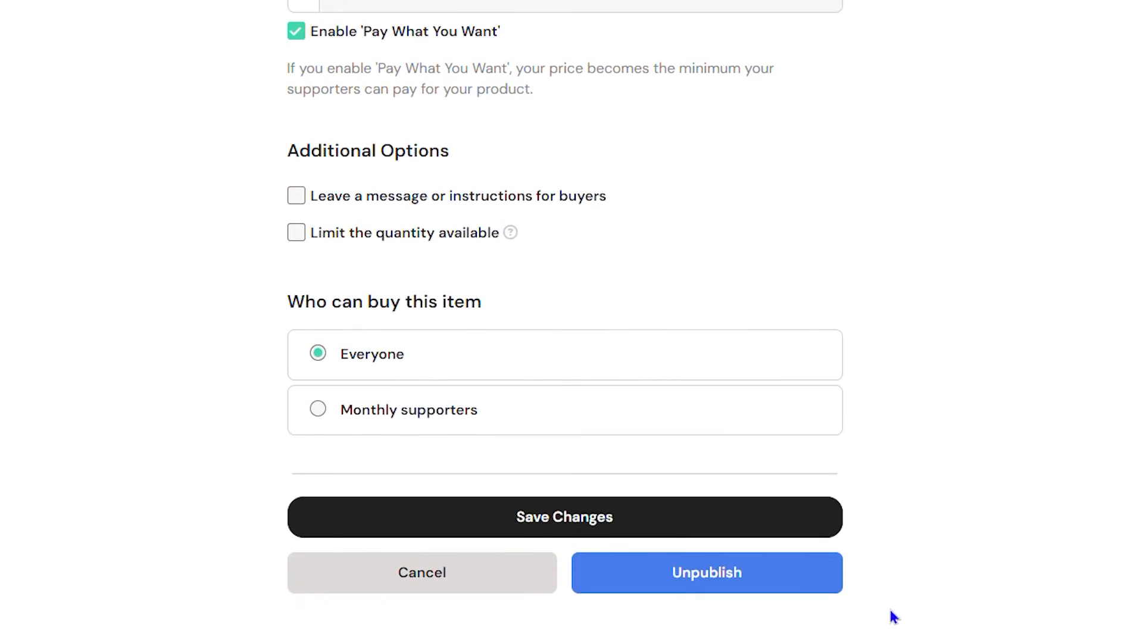
{"action": "left_click", "coordinate": [621, 524]}
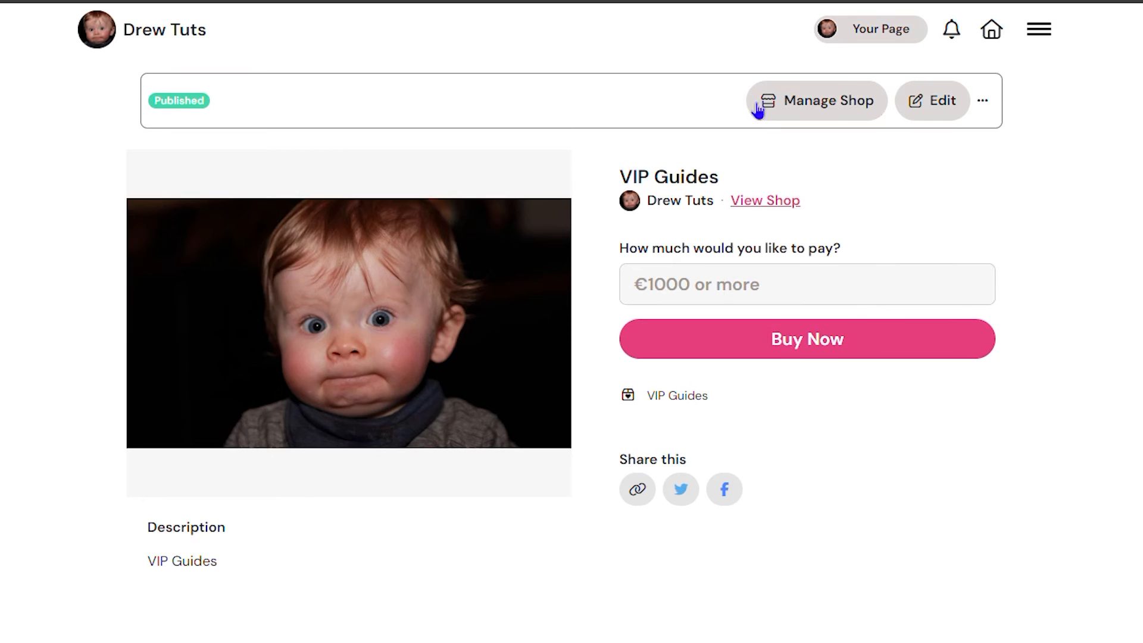
{"action": "left_click", "coordinate": [854, 39]}
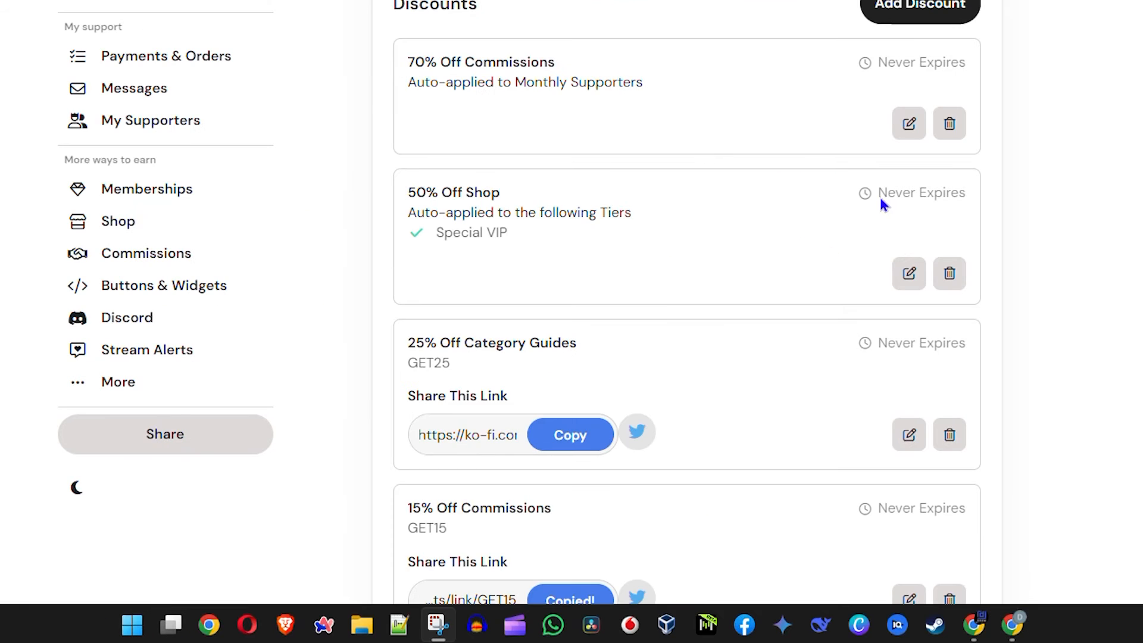
Open a new incognito window and open the creator's public page in a new tab
{"action": "scroll", "coordinate": [974, 307], "scroll_direction": "down", "scroll_amount": 1}
{"action": "scroll", "coordinate": [974, 308], "scroll_direction": "down", "scroll_amount": 4}
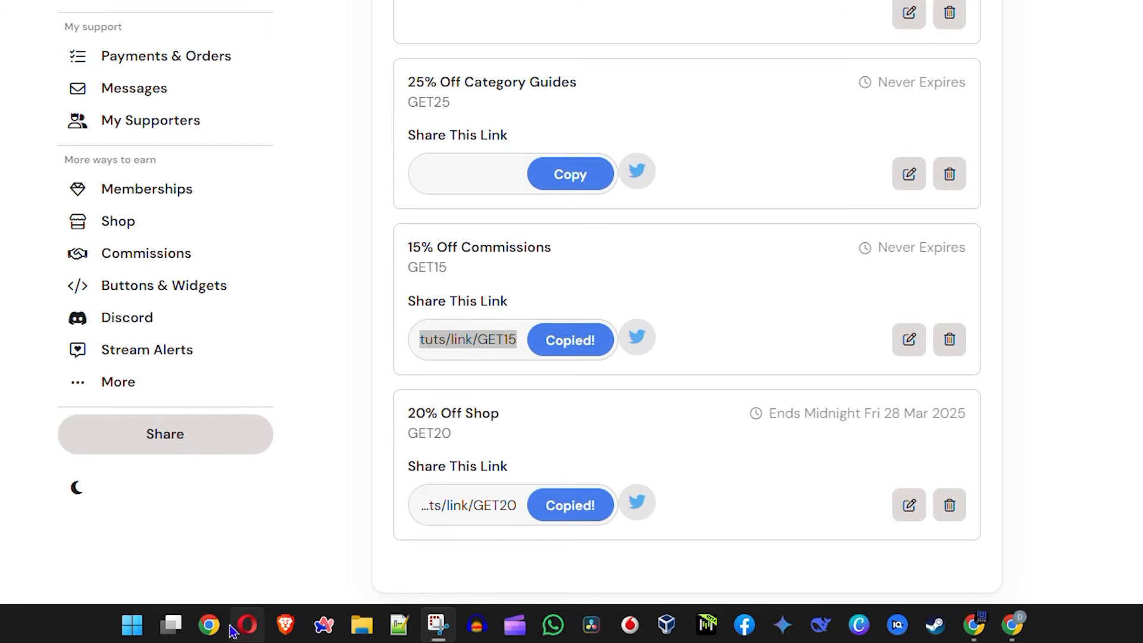
{"action": "right_click", "coordinate": [209, 625]}
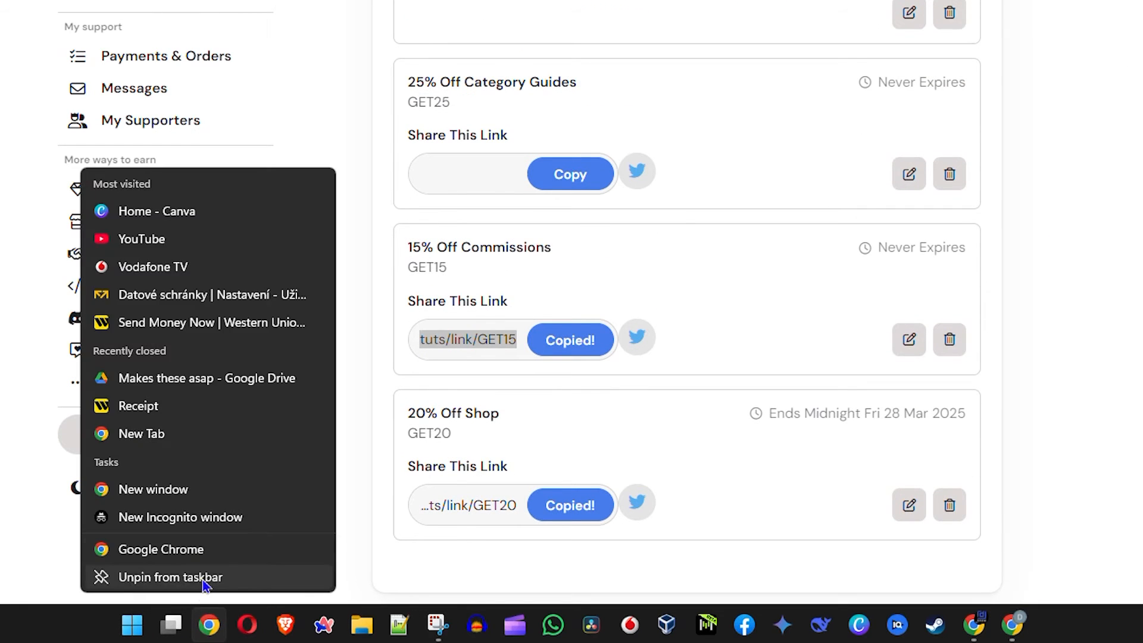
{"action": "left_click", "coordinate": [218, 518]}
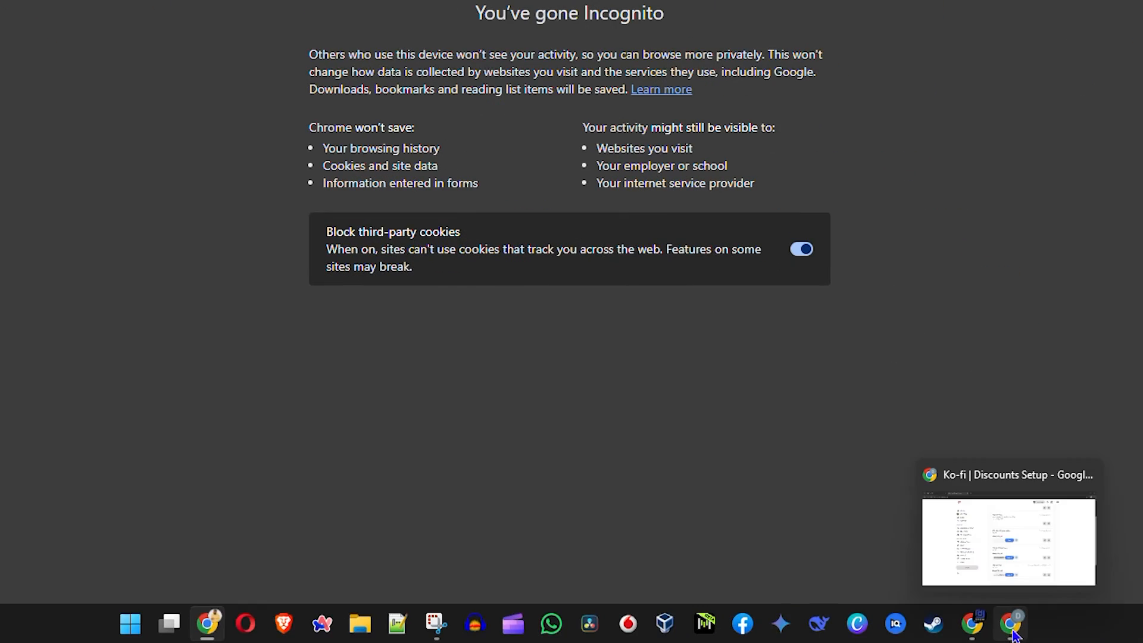
{"action": "left_click", "coordinate": [1011, 636]}
{"action": "scroll", "coordinate": [523, 132], "scroll_direction": "up", "scroll_amount": 6}
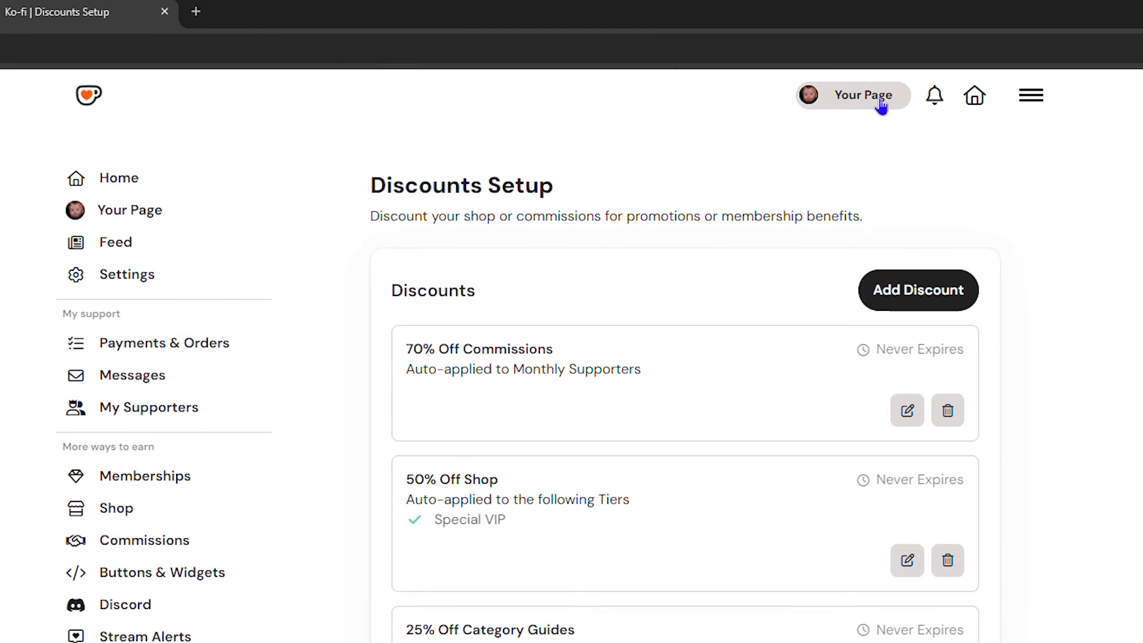
{"action": "right_click", "coordinate": [882, 106]}
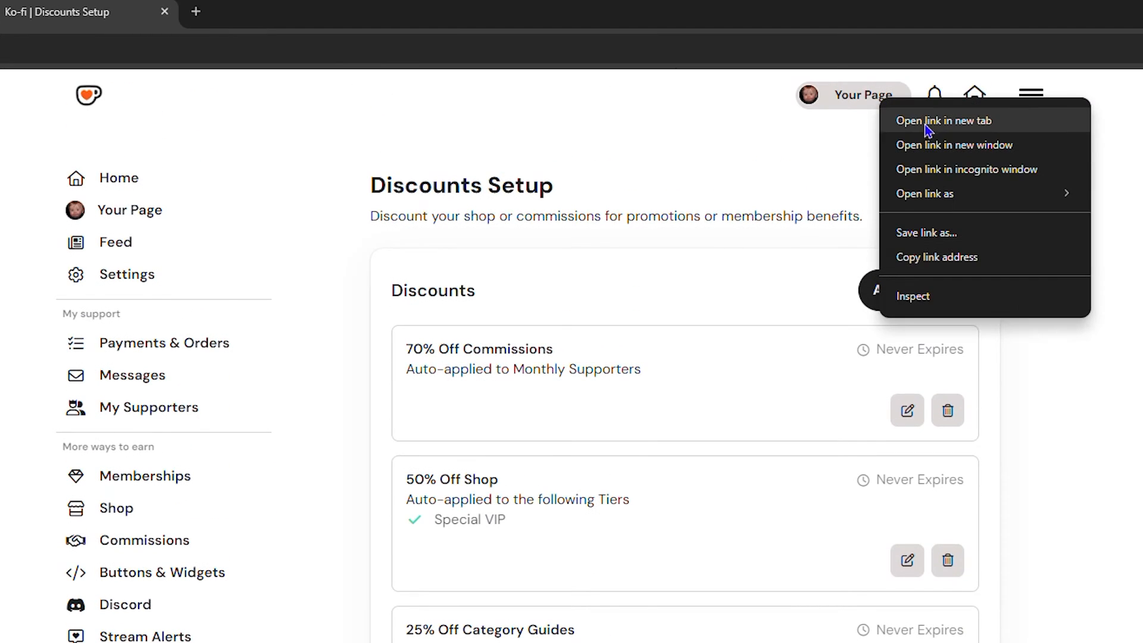
{"action": "left_click", "coordinate": [894, 119]}
{"action": "left_click", "coordinate": [292, 11]}
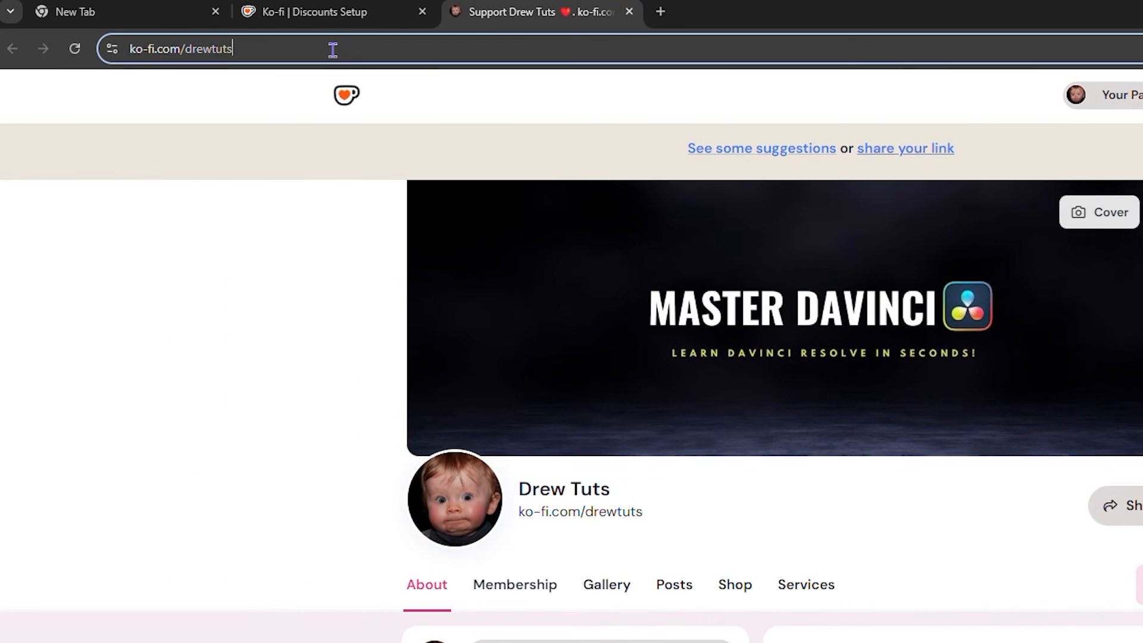
Load the creator page signed out in the incognito window and browse its shop and commissions
{"action": "left_click", "coordinate": [239, 49]}
{"action": "key", "text": "ctrl+c"}
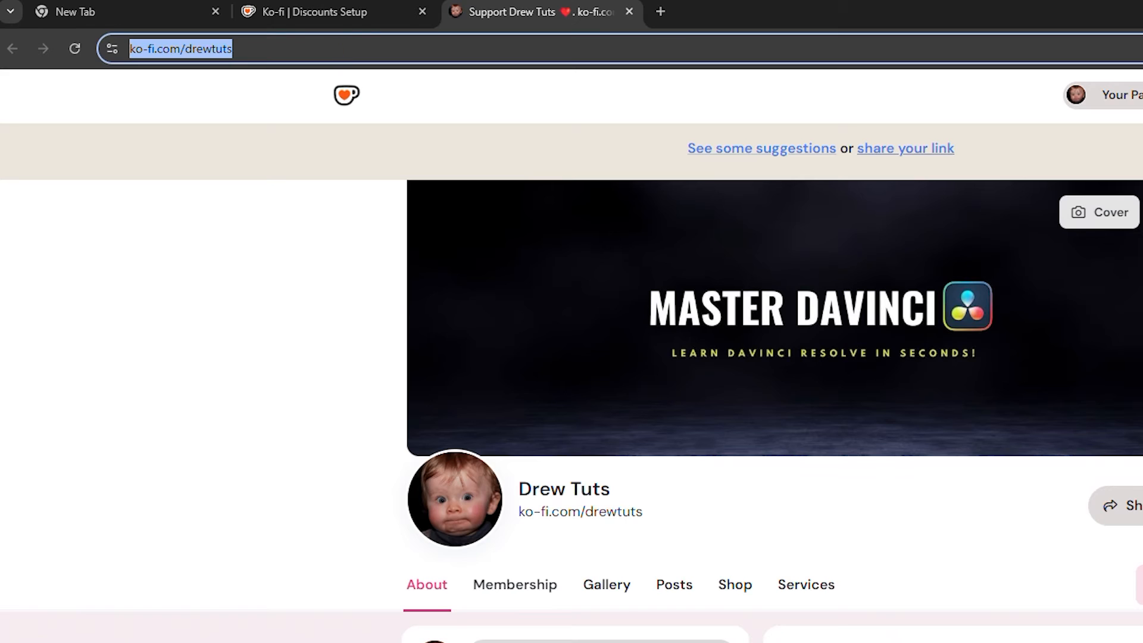
{"action": "key", "text": "ctrl+shift+n"}
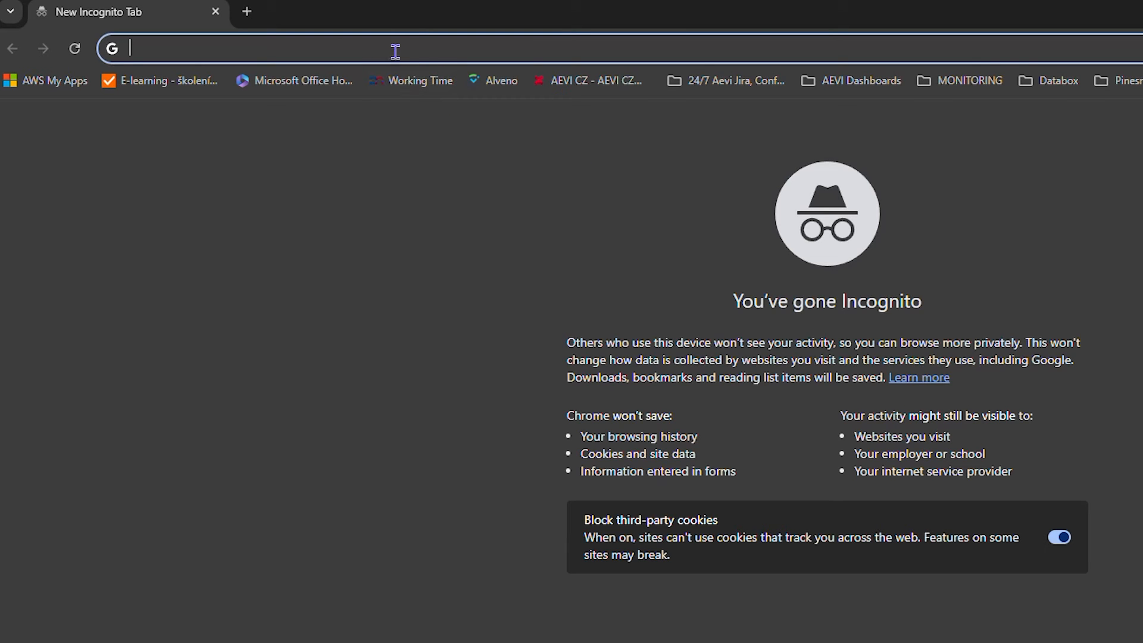
{"action": "key", "text": "ctrl+v"}
{"action": "key", "text": "Return"}
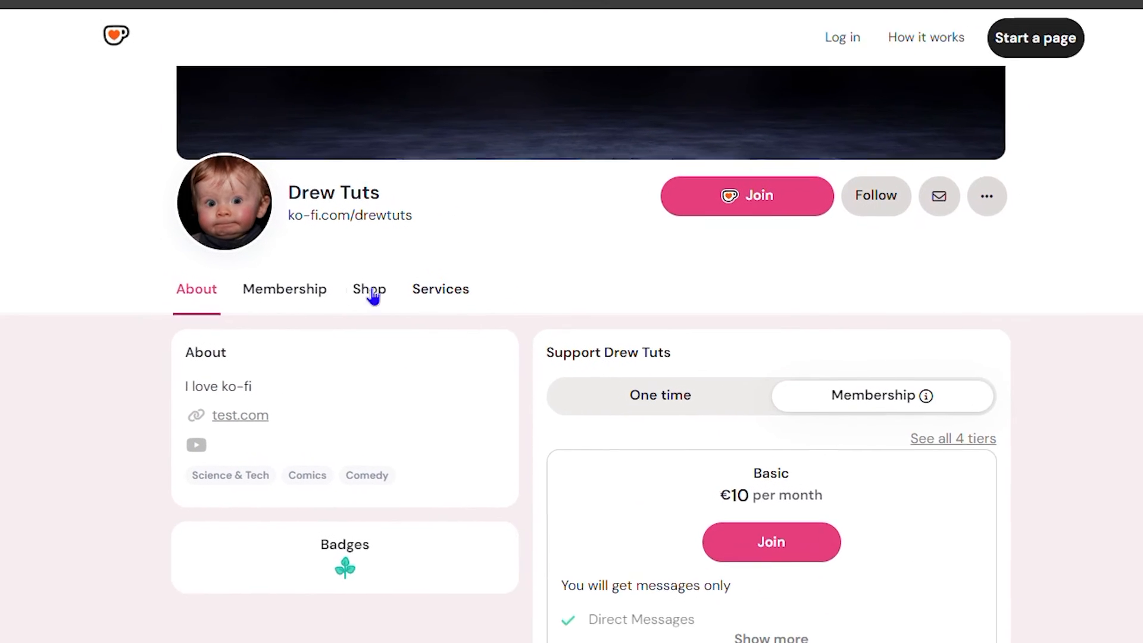
{"action": "left_click", "coordinate": [601, 384]}
{"action": "left_click", "coordinate": [416, 294]}
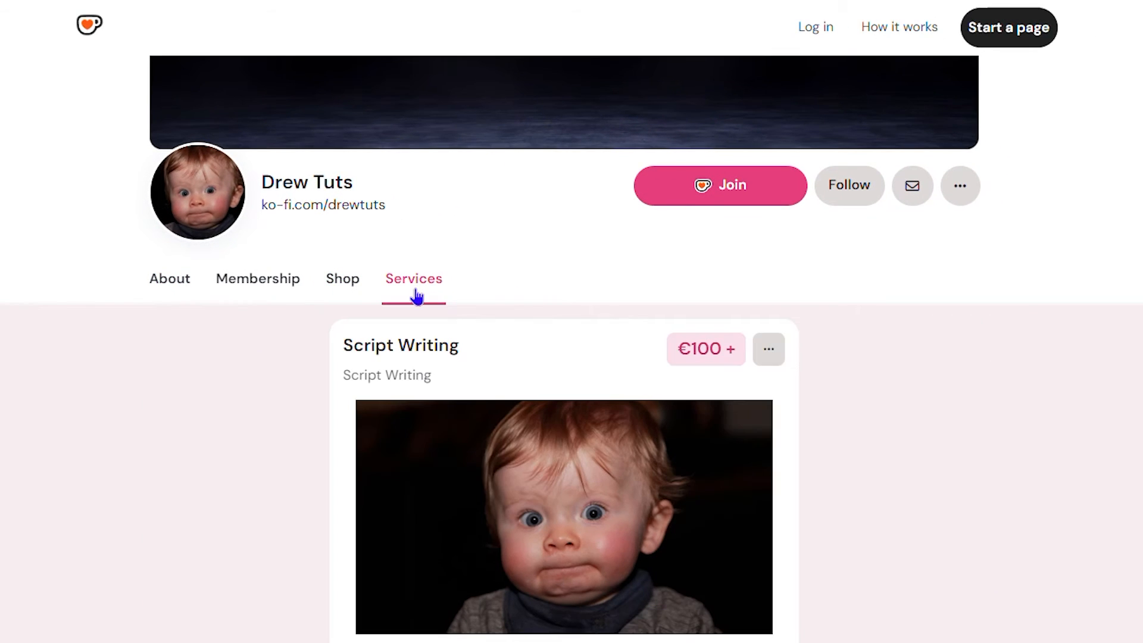
{"action": "left_click", "coordinate": [360, 287]}
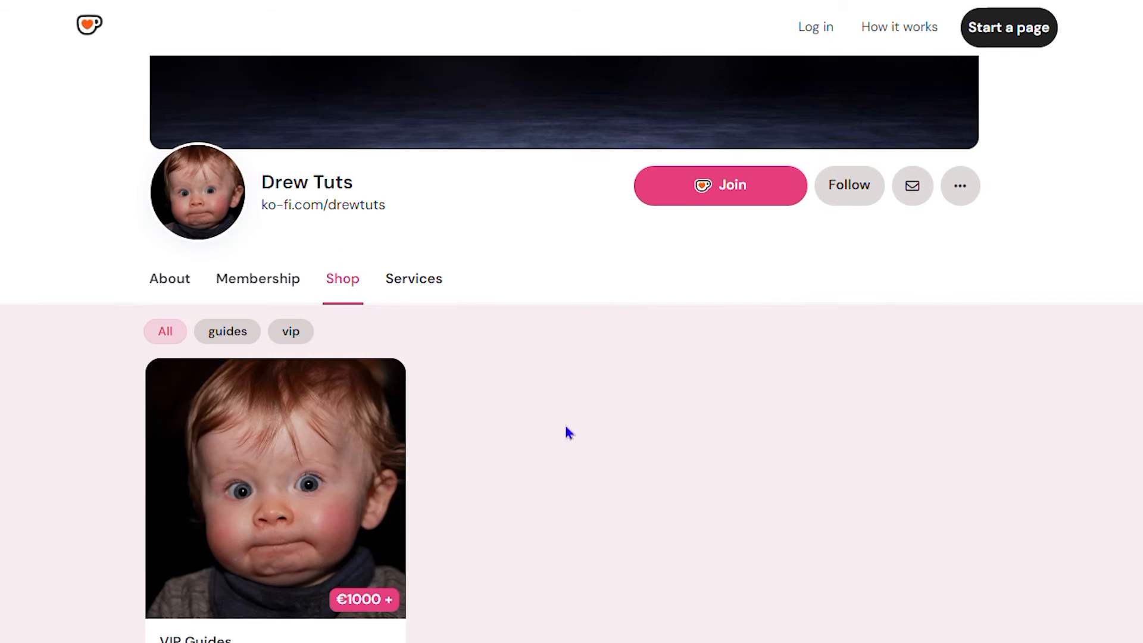
Start a guest checkout for VIP Guides, showing the full €1000.00 total
{"action": "left_click", "coordinate": [295, 503]}
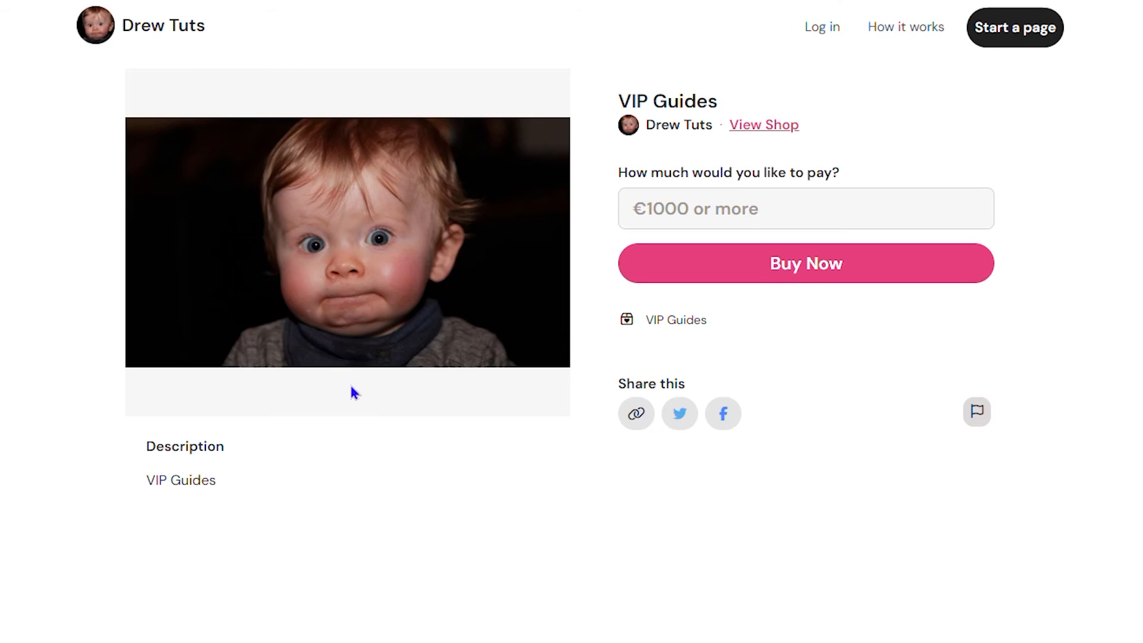
{"action": "left_click", "coordinate": [822, 268]}
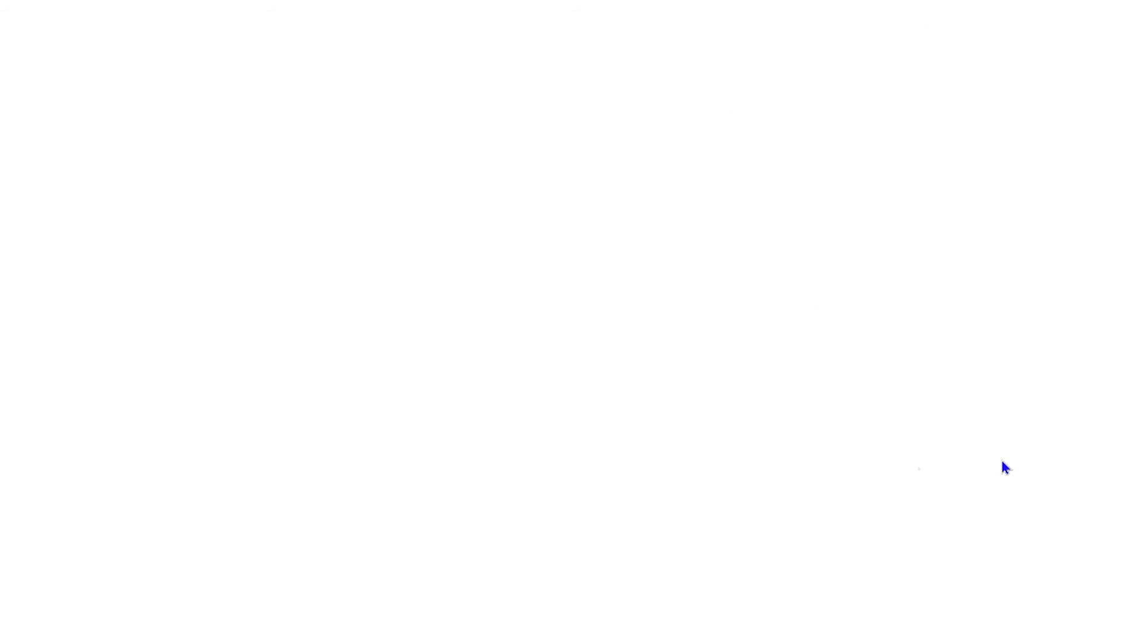
{"action": "scroll", "coordinate": [620, 429], "scroll_direction": "down", "scroll_amount": 2}
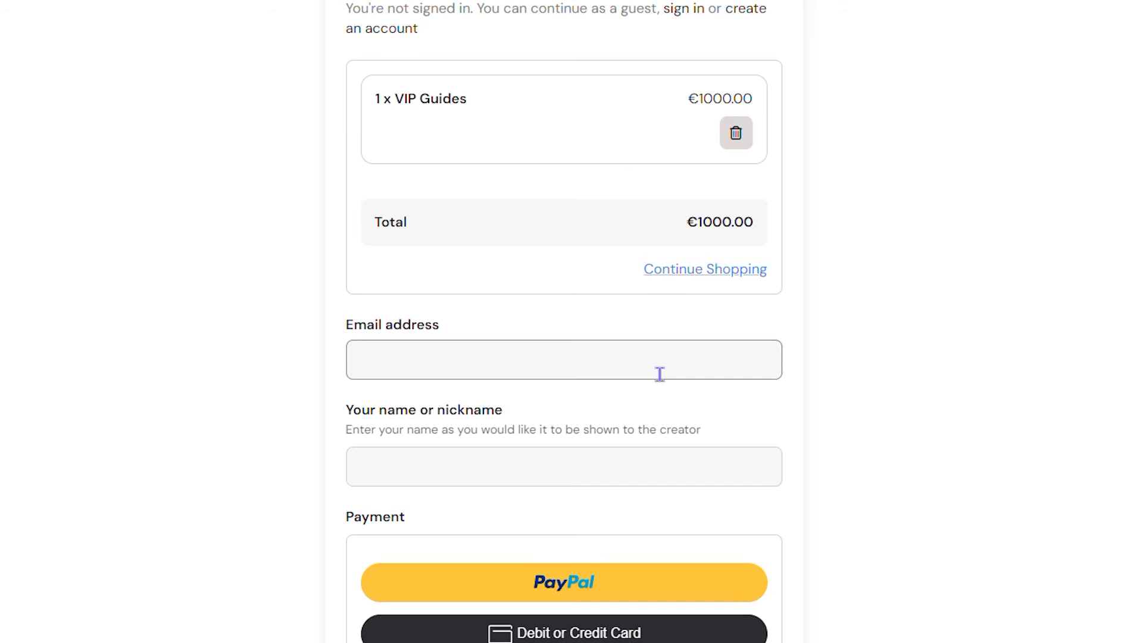
{"action": "scroll", "coordinate": [658, 372], "scroll_direction": "up", "scroll_amount": 2}
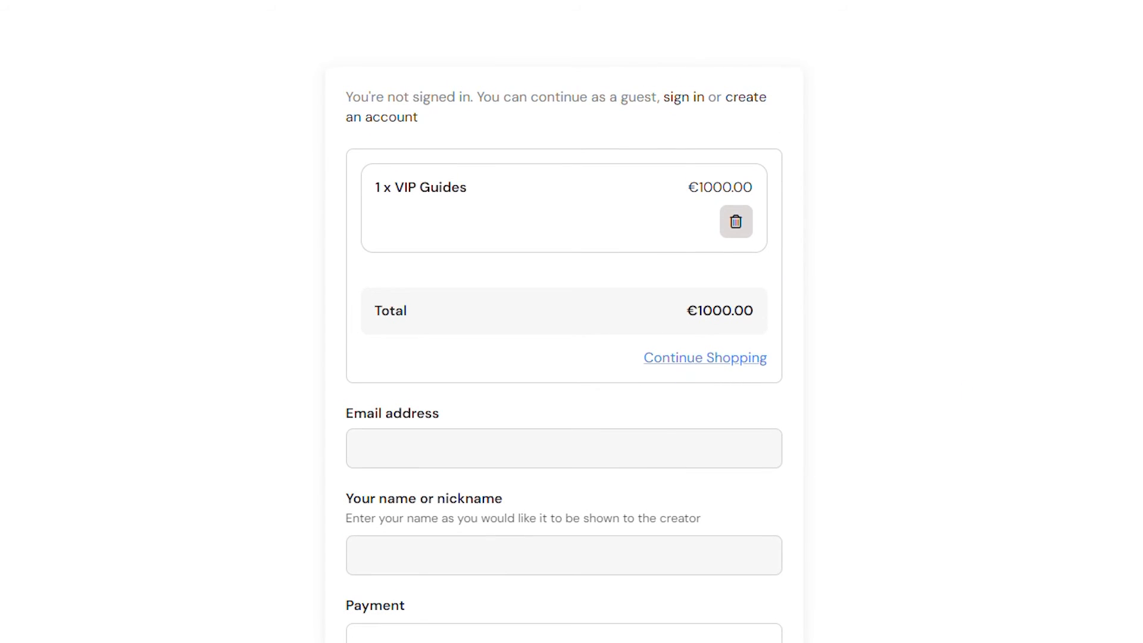
Copy the GET20 shop discount link from the creator's Discounts Setup page
{"action": "mouse_move", "coordinate": [835, 636]}
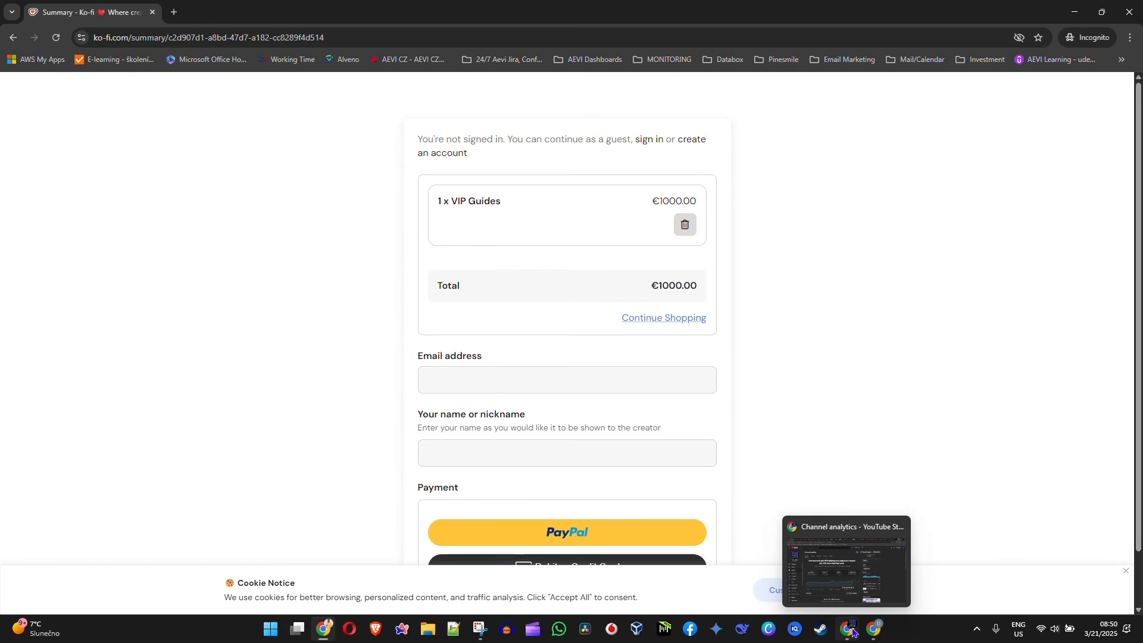
{"action": "left_click", "coordinate": [875, 631]}
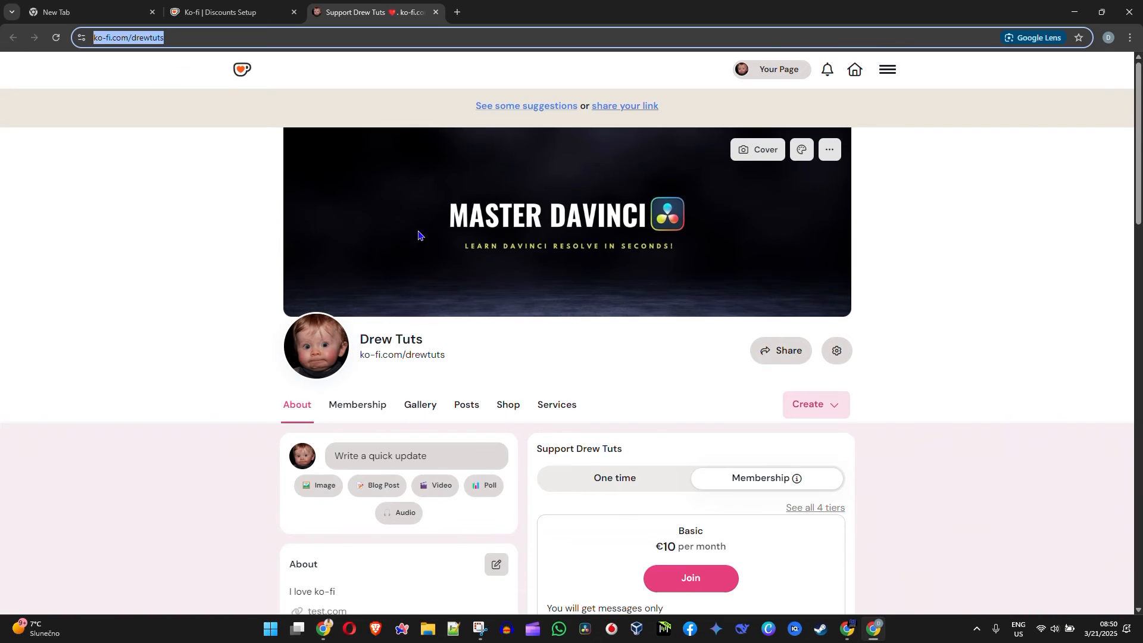
{"action": "scroll", "coordinate": [462, 207], "scroll_direction": "down", "scroll_amount": 2}
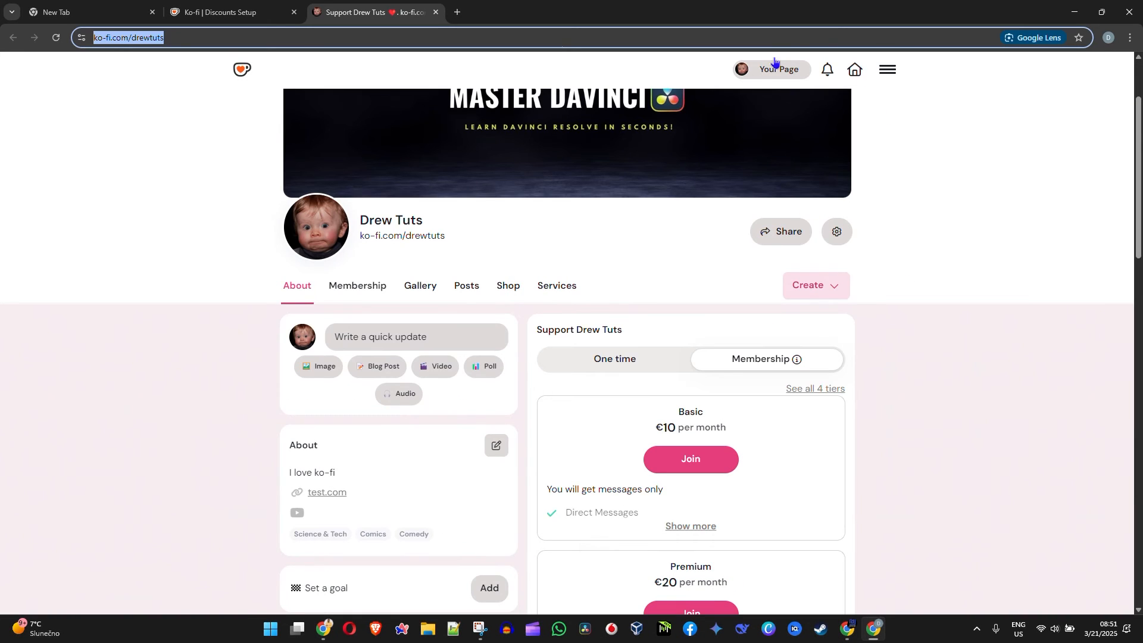
{"action": "left_click", "coordinate": [219, 12]}
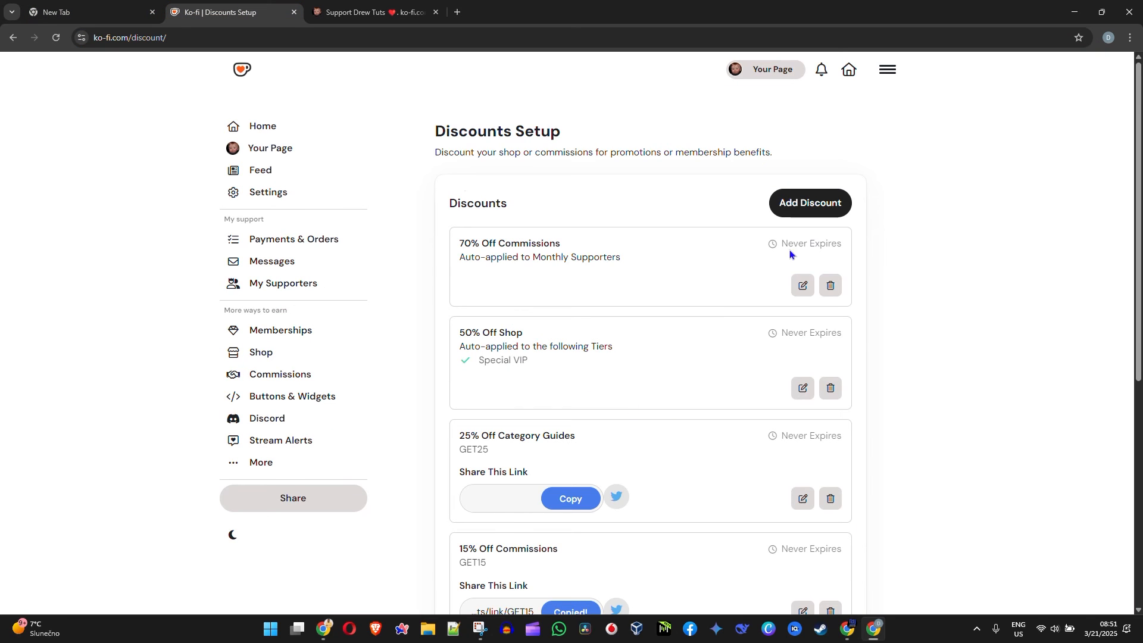
{"action": "scroll", "coordinate": [539, 354], "scroll_direction": "down", "scroll_amount": 4}
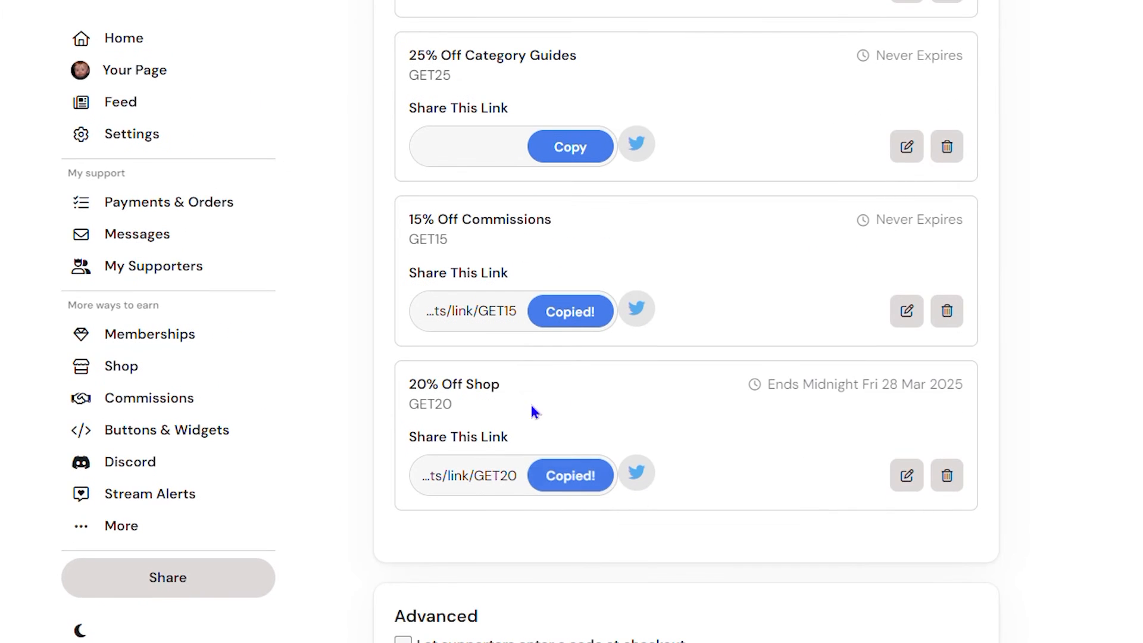
{"action": "scroll", "coordinate": [569, 324], "scroll_direction": "up", "scroll_amount": 1}
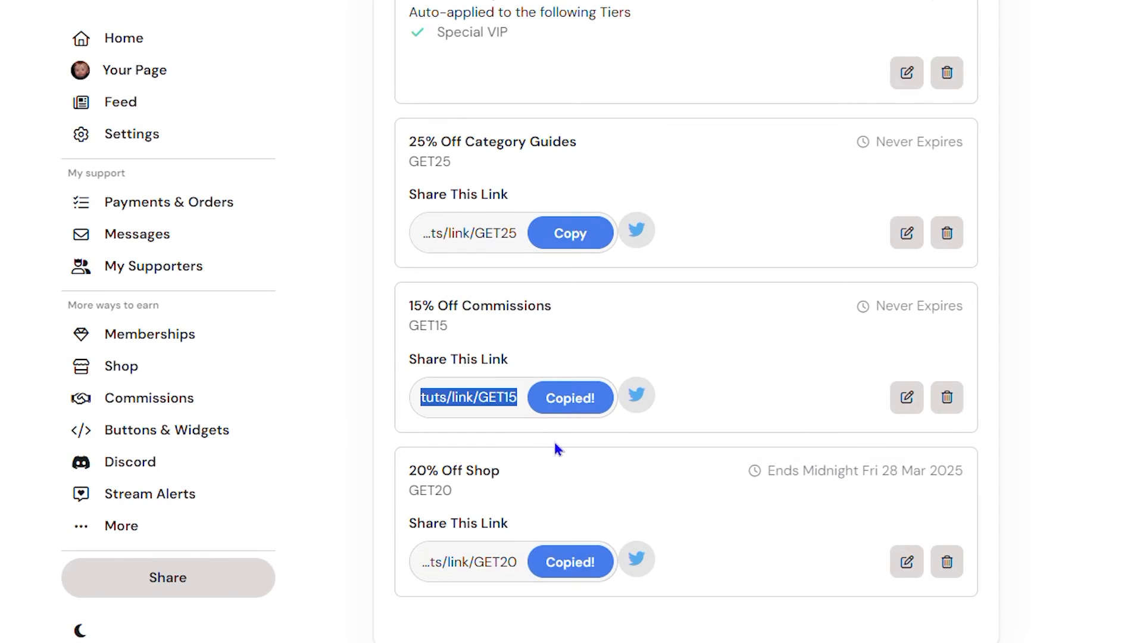
{"action": "left_click", "coordinate": [576, 563]}
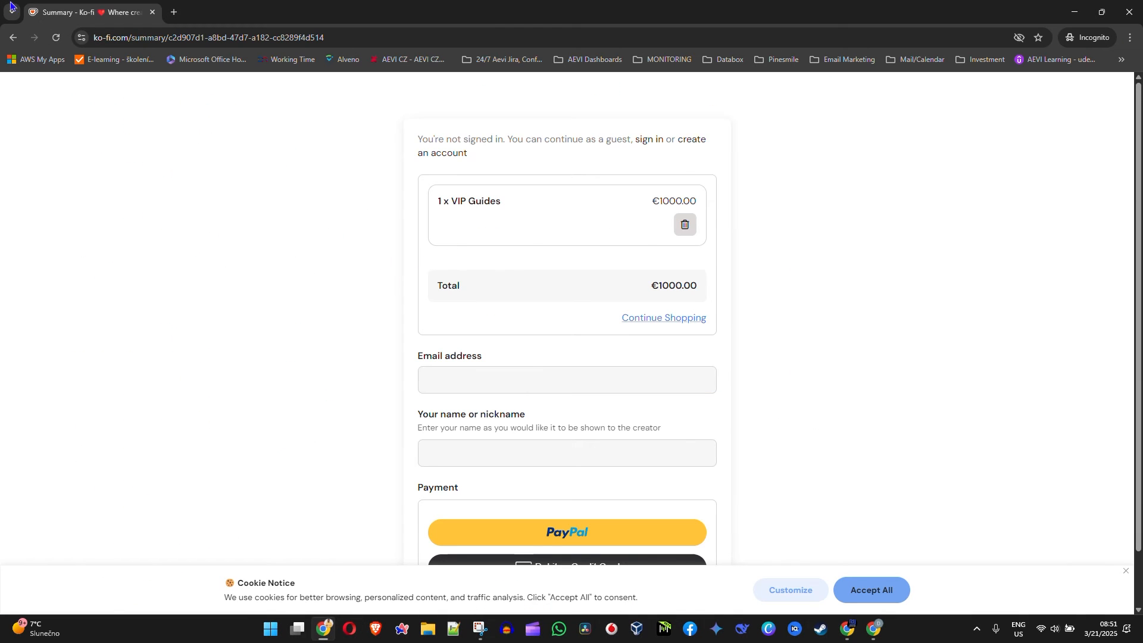
Keep one VIP Guides in the guest cart and paste the GET20 link into the address bar
{"action": "left_click", "coordinate": [13, 38]}
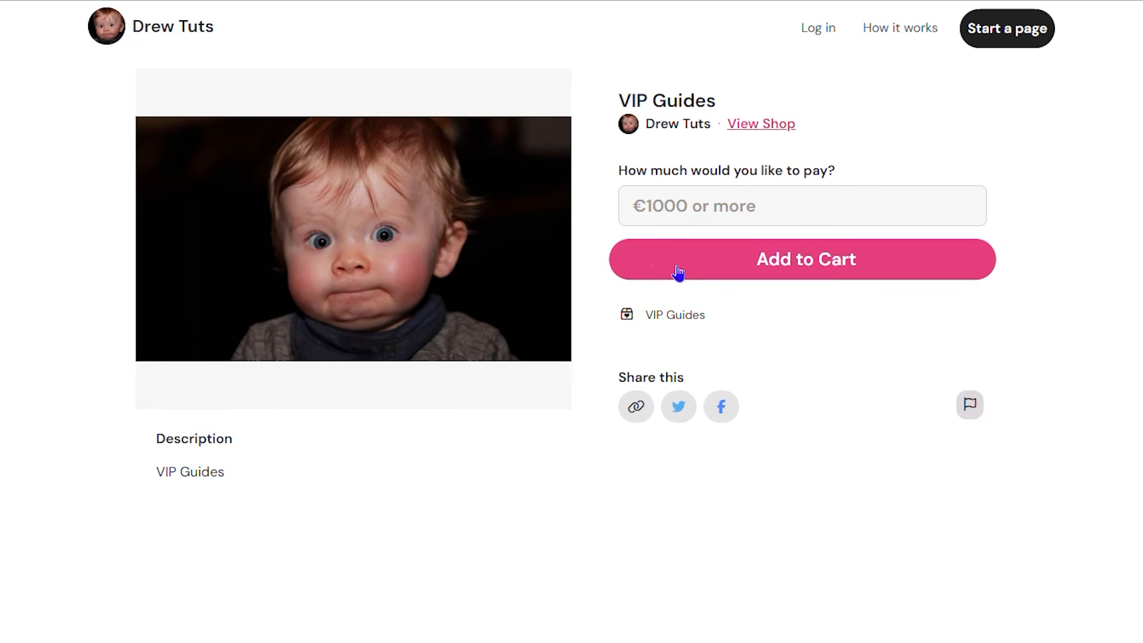
{"action": "left_click", "coordinate": [768, 273]}
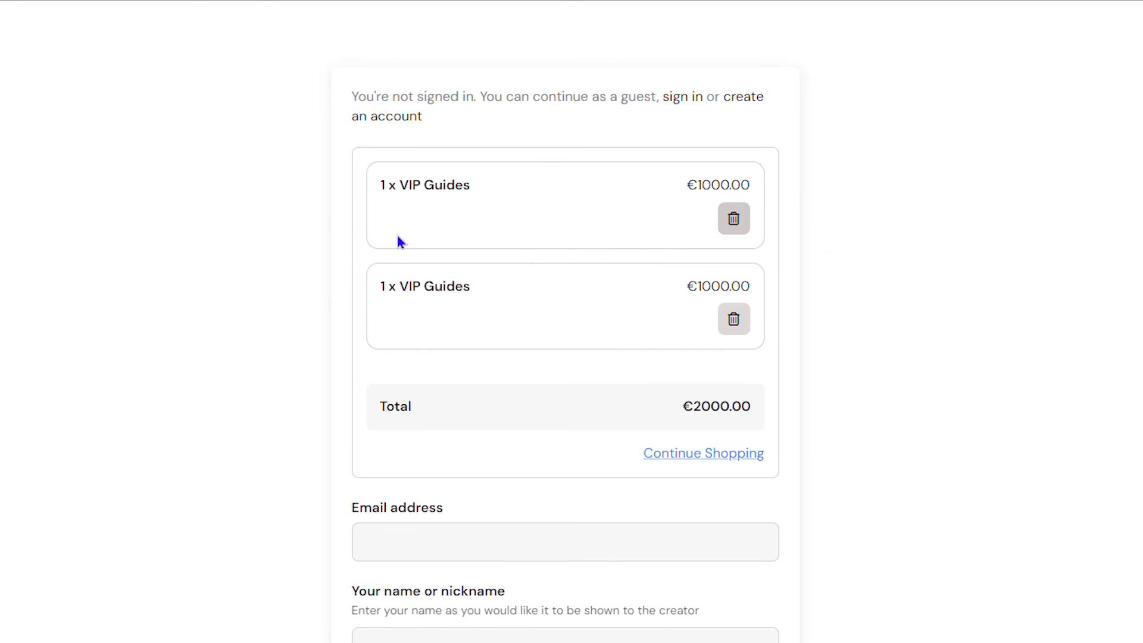
{"action": "left_click", "coordinate": [733, 319]}
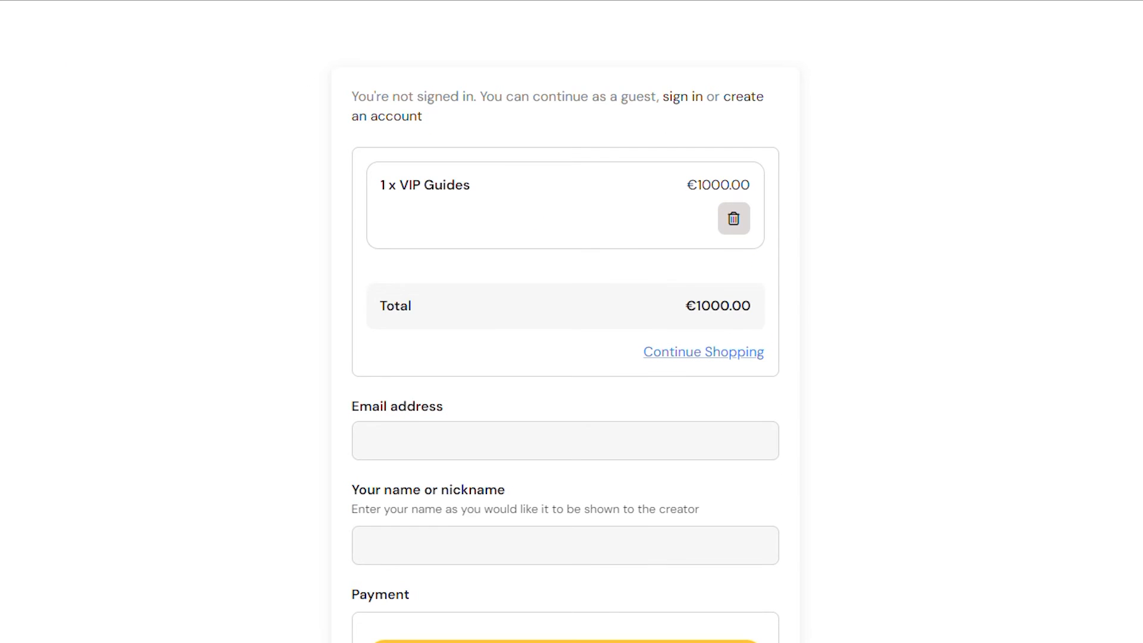
{"action": "left_click", "coordinate": [13, 38]}
{"action": "left_click", "coordinate": [229, 38]}
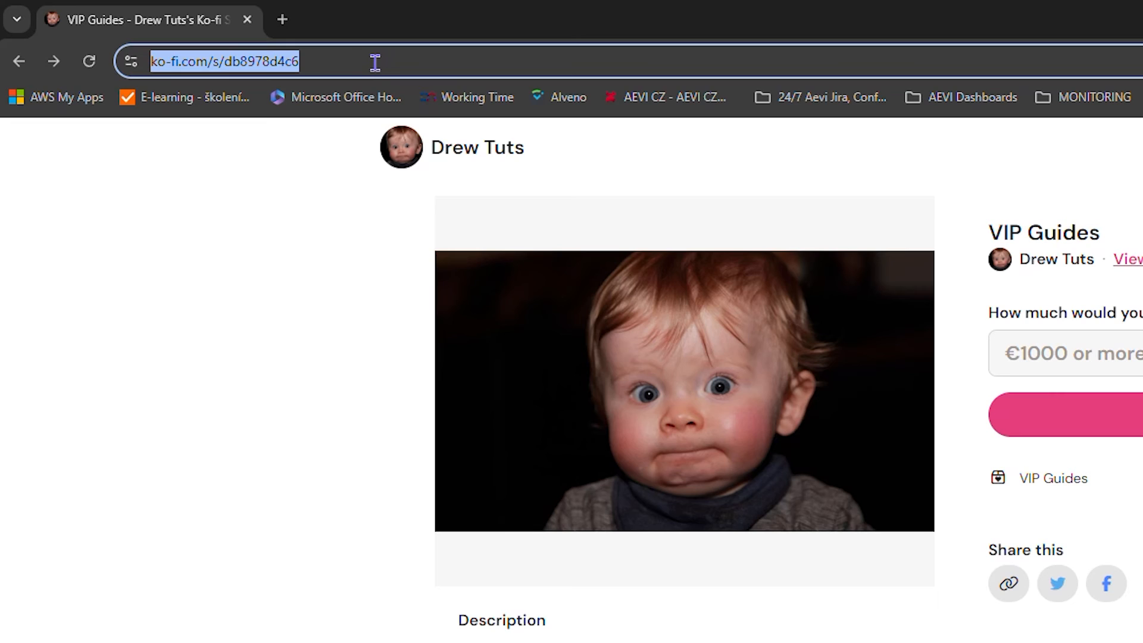
{"action": "type", "text": "https://ko-fi.com/drewtuts/link/GET20"}
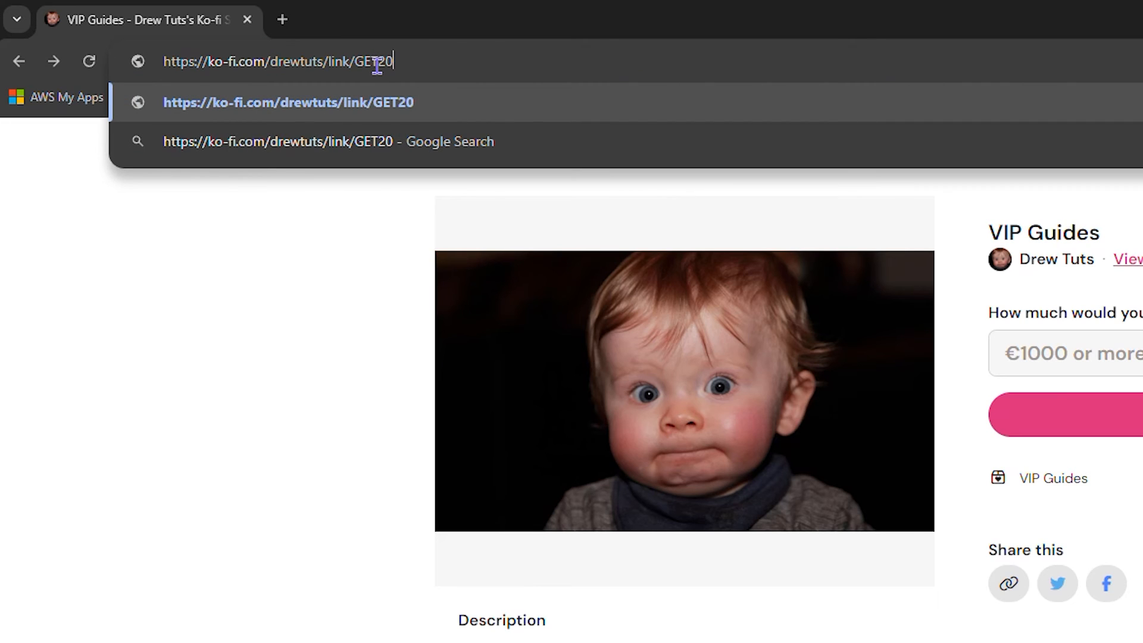
Open the GET20 link and put one VIP Guides in the guest cart at €800.00 with GET20 applied
{"action": "left_click", "coordinate": [463, 95]}
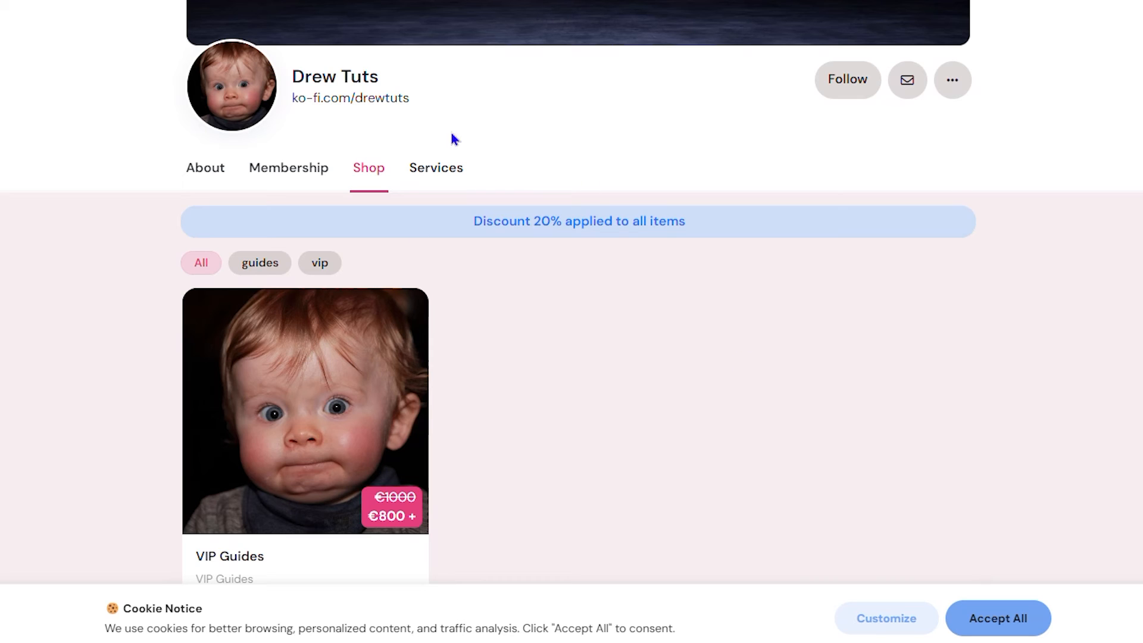
{"action": "scroll", "coordinate": [587, 440], "scroll_direction": "down", "scroll_amount": 4}
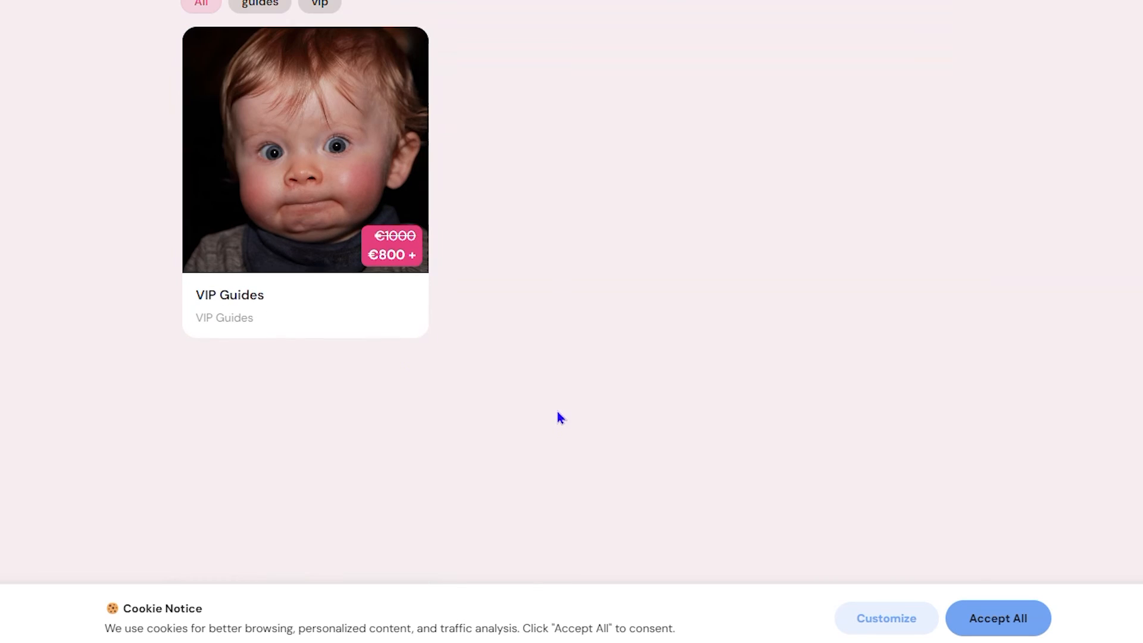
{"action": "left_click", "coordinate": [326, 228]}
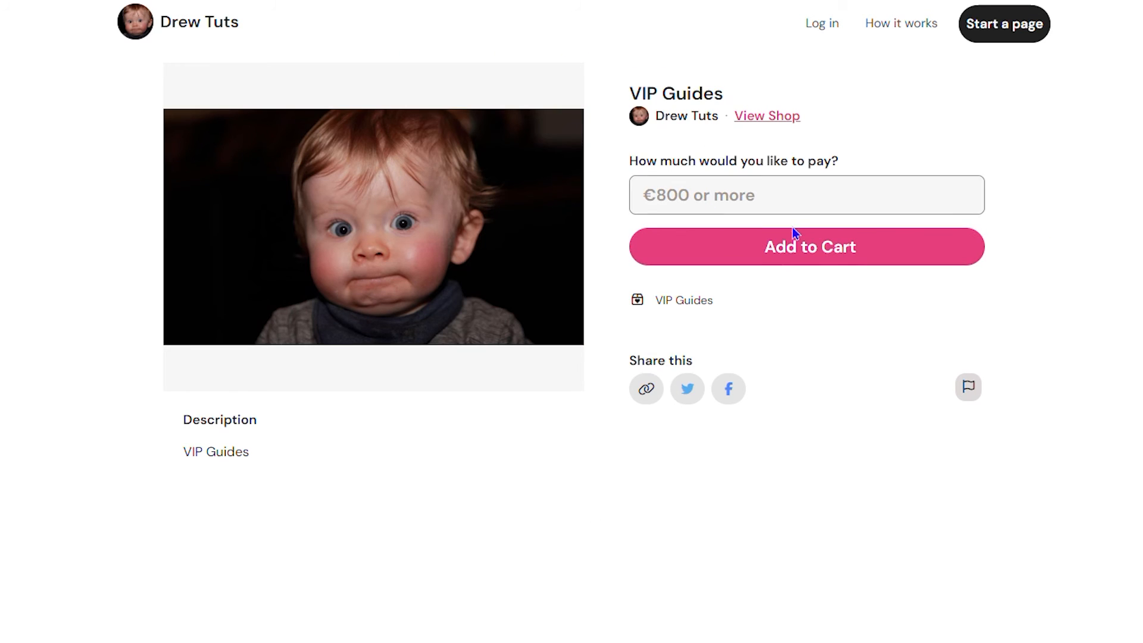
{"action": "left_click", "coordinate": [813, 258]}
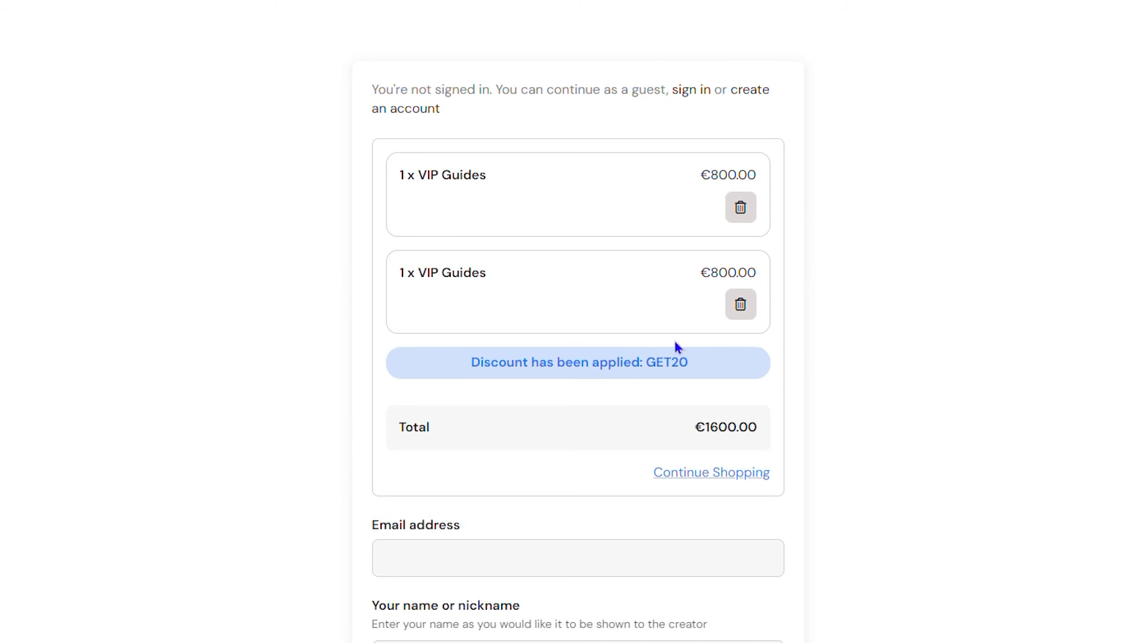
{"action": "left_click", "coordinate": [742, 206]}
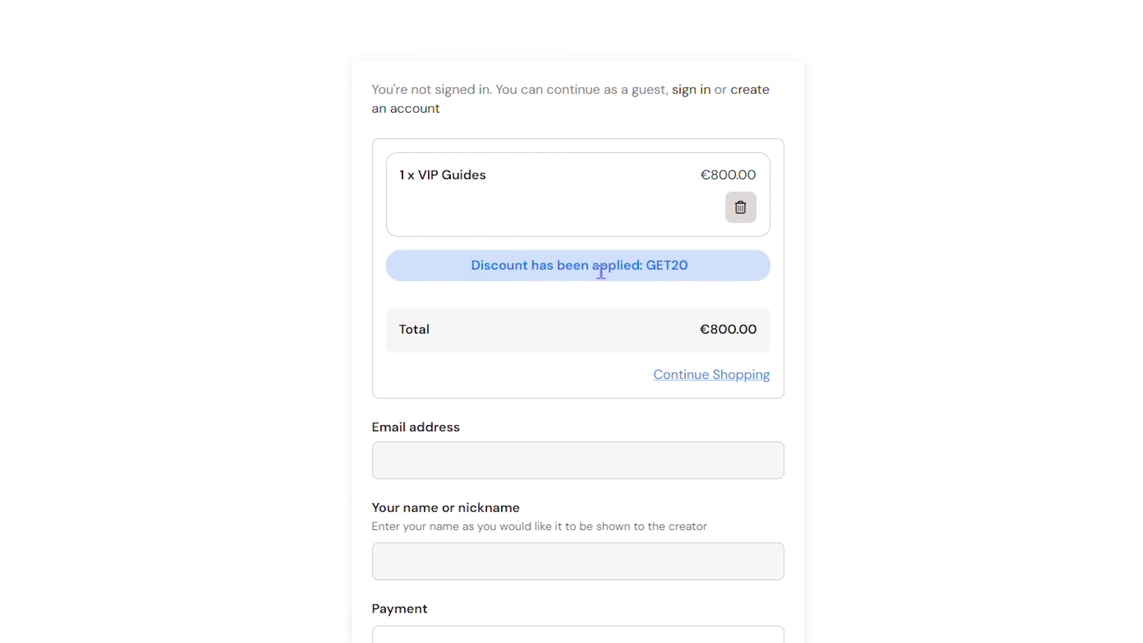
{"action": "left_click_drag", "start_coordinate": [710, 275], "coordinate": [322, 281]}
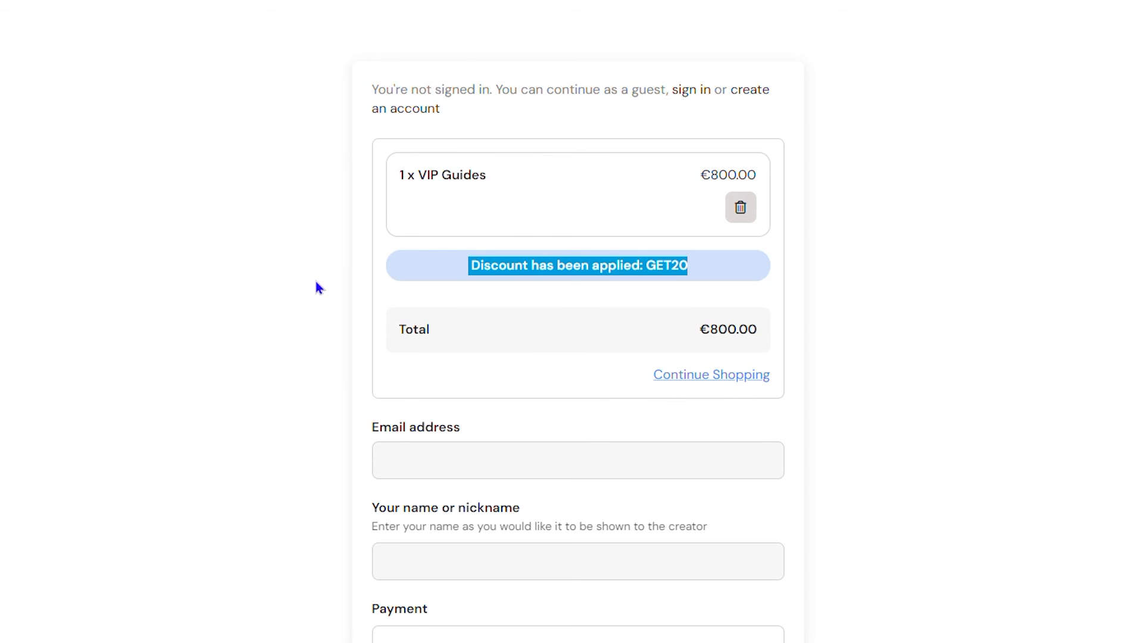
{"action": "scroll", "coordinate": [316, 281], "scroll_direction": "down", "scroll_amount": 2}
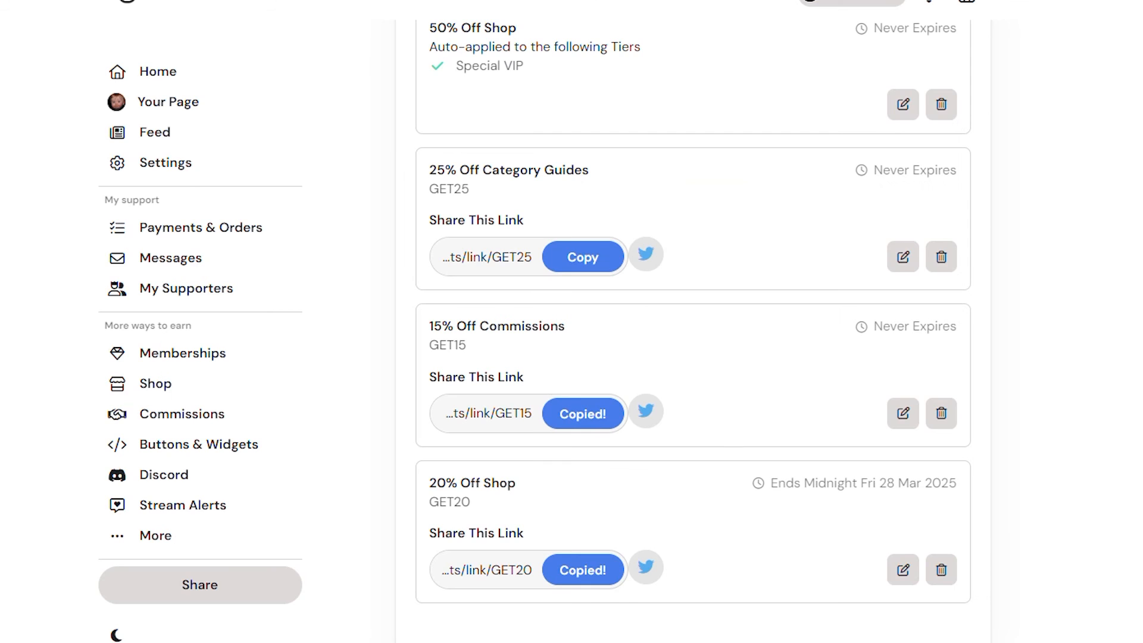
Copy the GET15 commission discount link and select the guest checkout's address to replace it
{"action": "scroll", "coordinate": [630, 326], "scroll_direction": "up", "scroll_amount": 5}
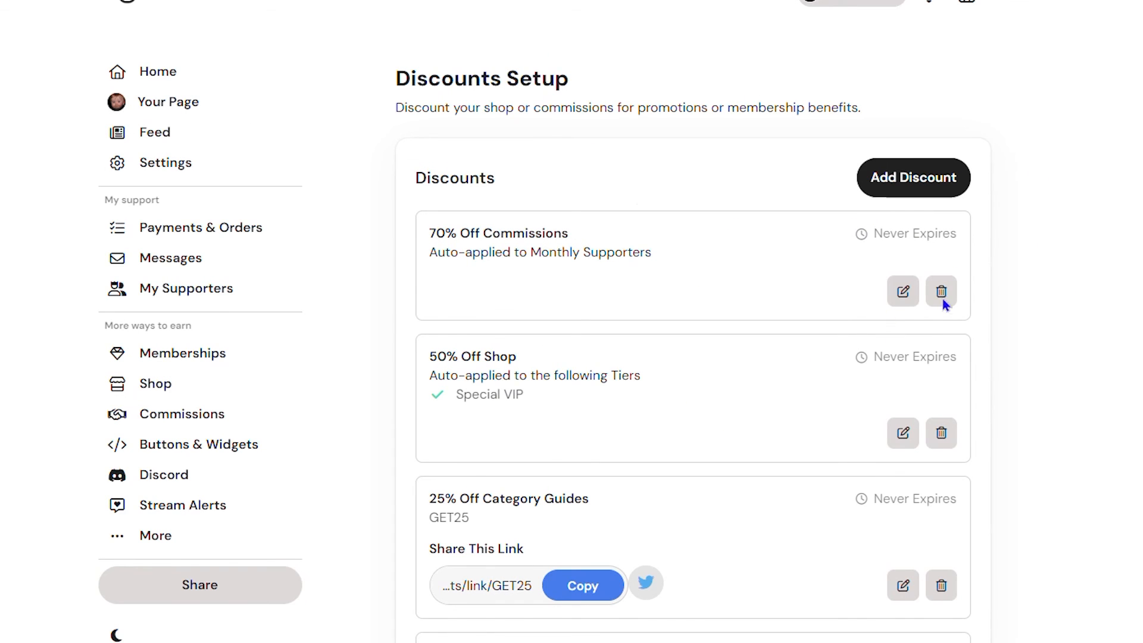
{"action": "scroll", "coordinate": [586, 237], "scroll_direction": "down", "scroll_amount": 5}
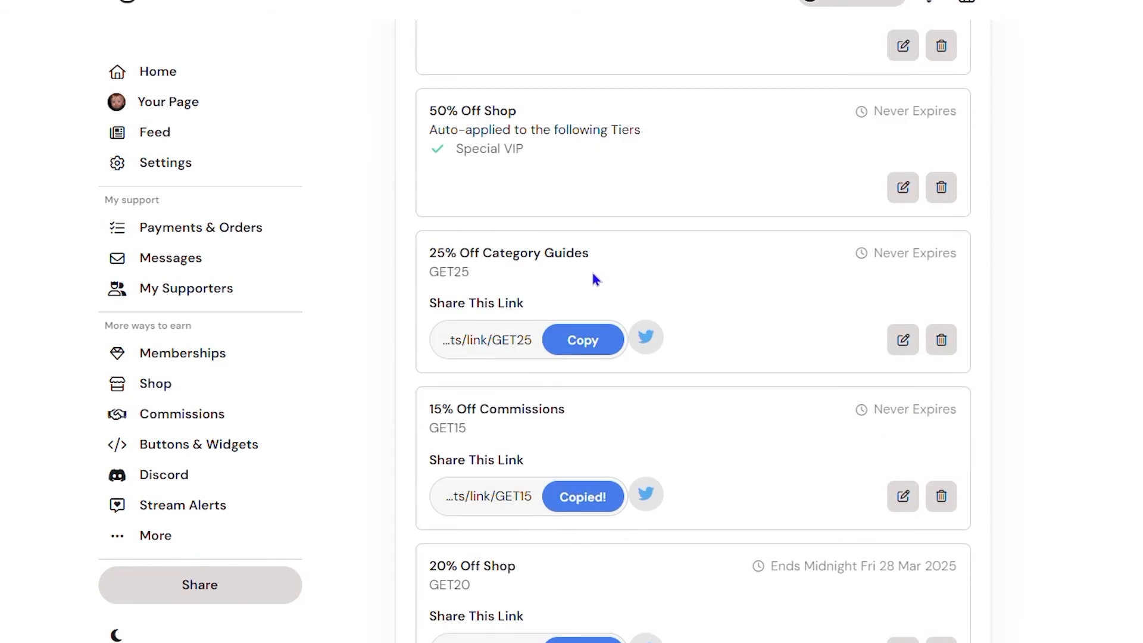
{"action": "left_click", "coordinate": [583, 414]}
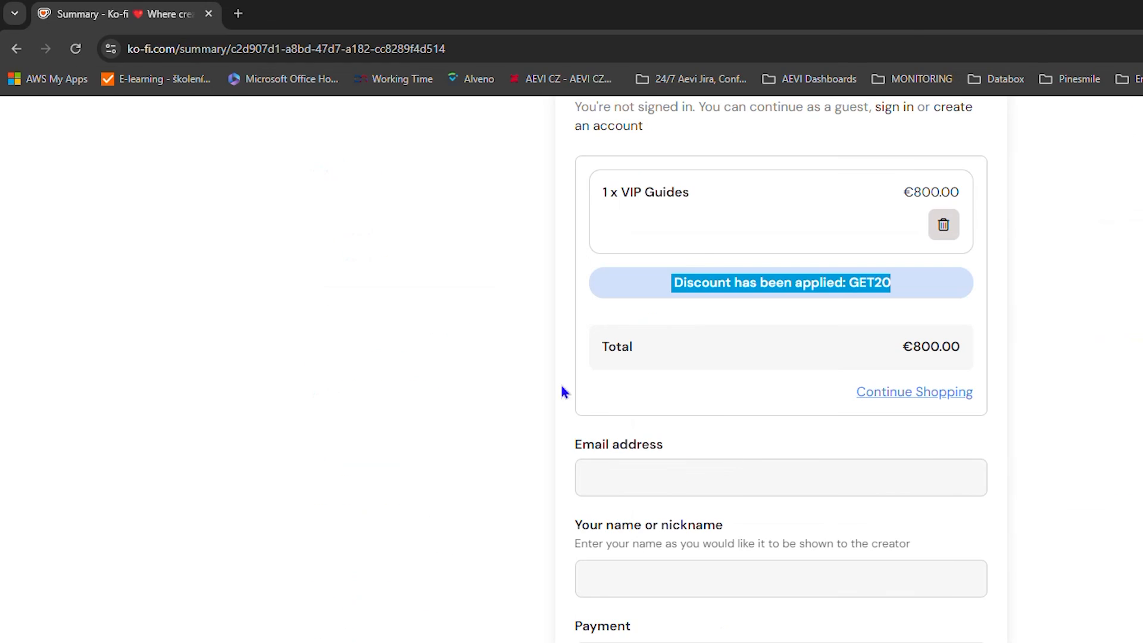
{"action": "left_click", "coordinate": [434, 42]}
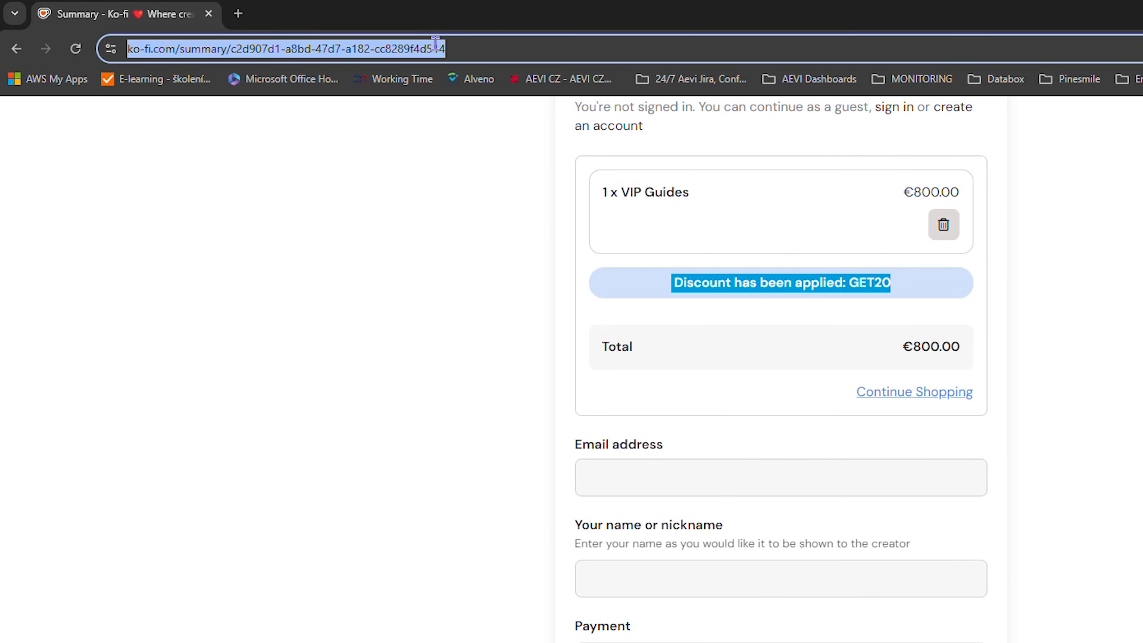
Open the GET15 link in the guest window and confirm the 15% discount notice
{"action": "type", "text": "https://ko-fi.com/drewtuts/link/GET15"}
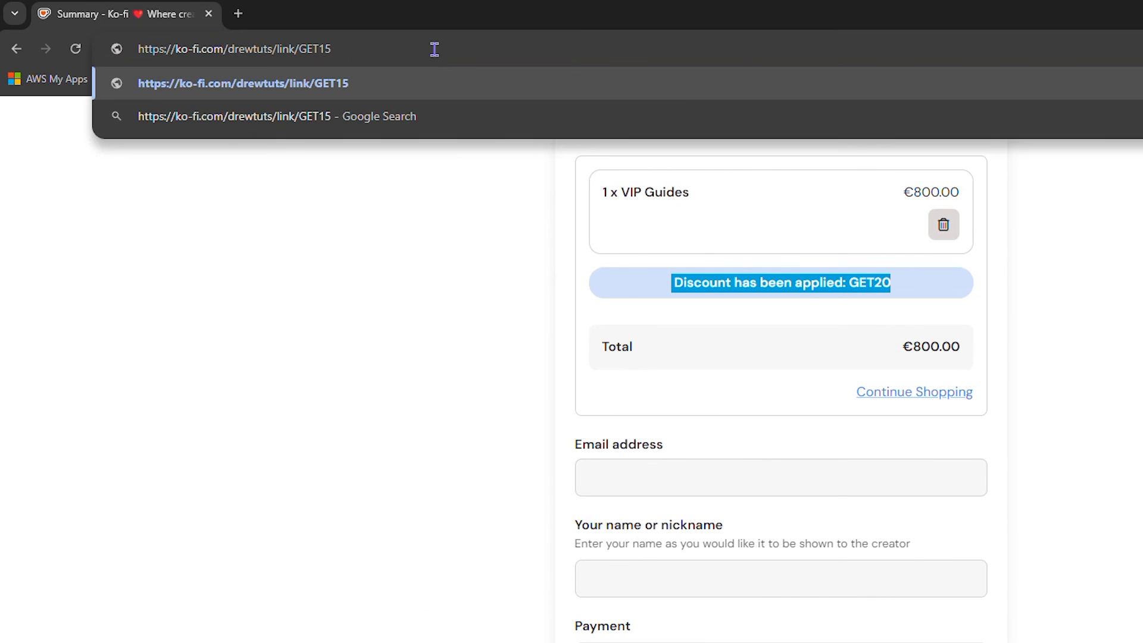
{"action": "key", "text": "Return"}
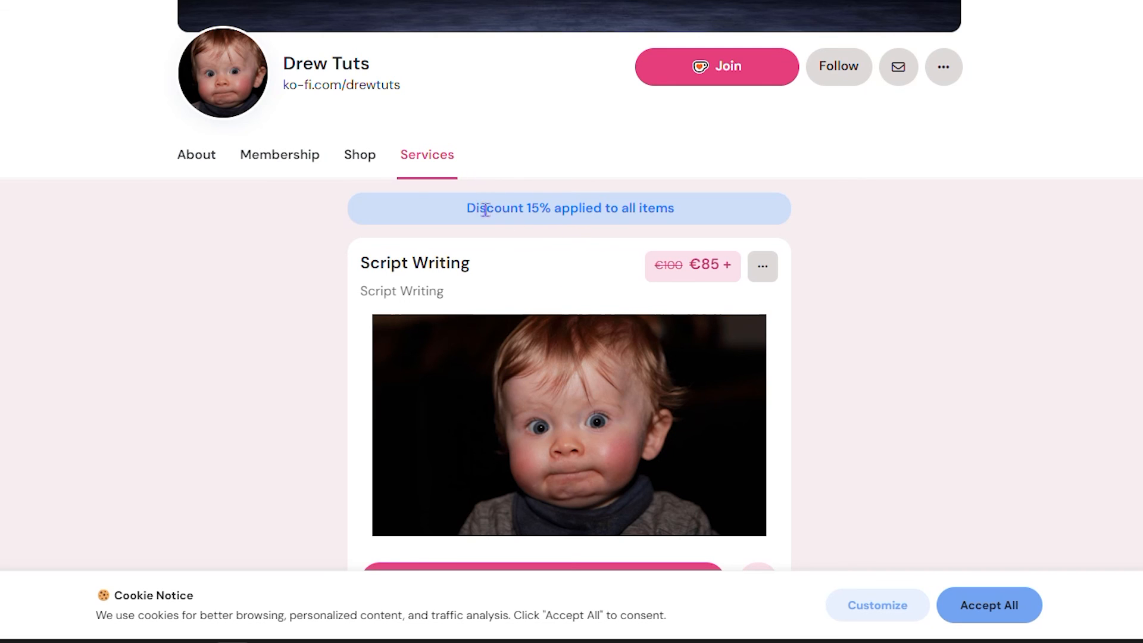
{"action": "left_click_drag", "start_coordinate": [476, 208], "coordinate": [691, 226]}
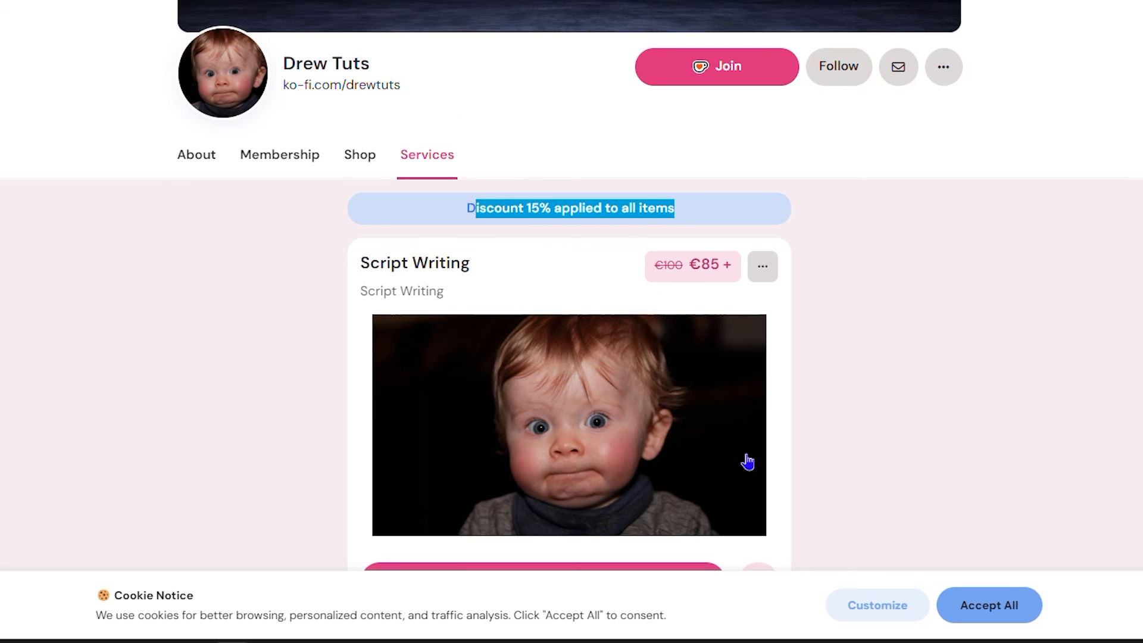
{"action": "scroll", "coordinate": [554, 342], "scroll_direction": "down", "scroll_amount": 5}
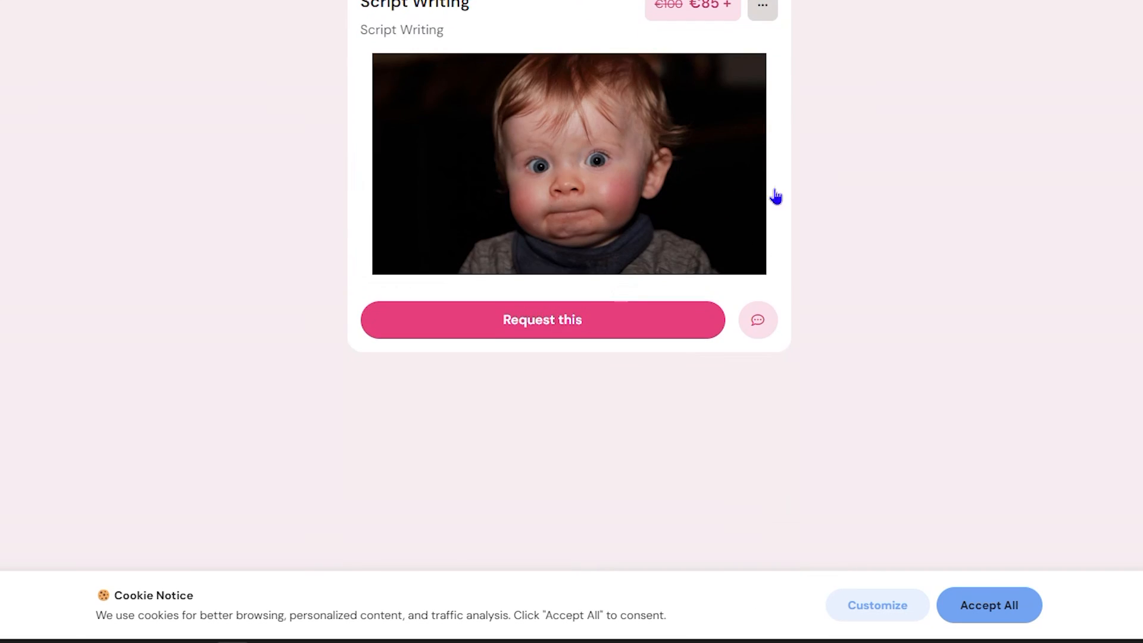
Request Script Writing with description 'SwdWDWDW' and proceed to the €85 discounted checkout
{"action": "left_click", "coordinate": [557, 324]}
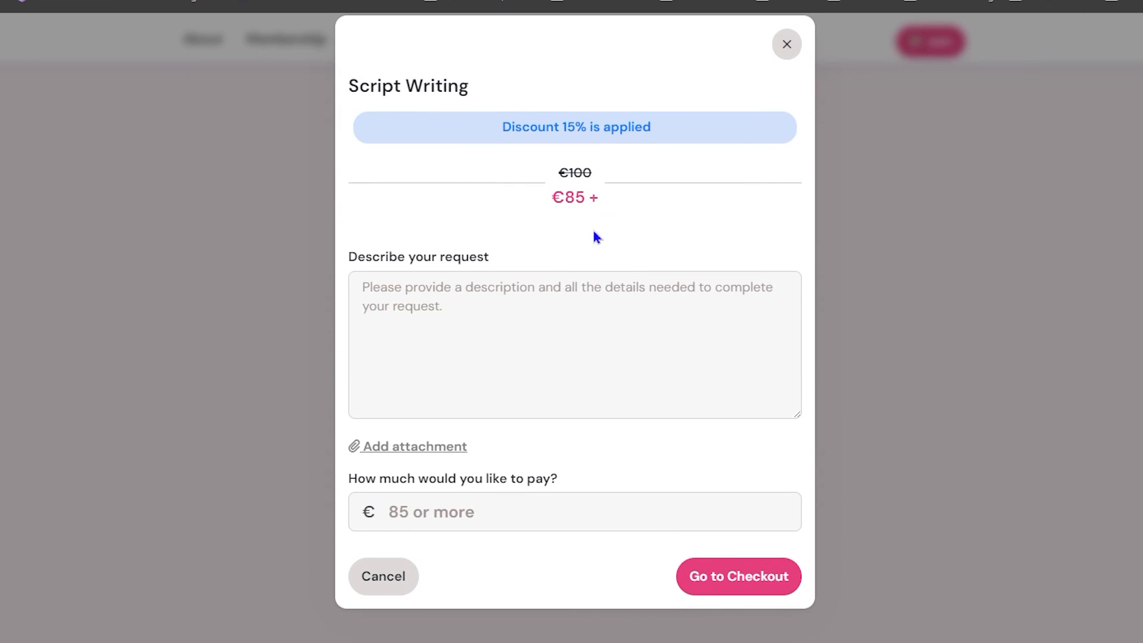
{"action": "left_click", "coordinate": [468, 301]}
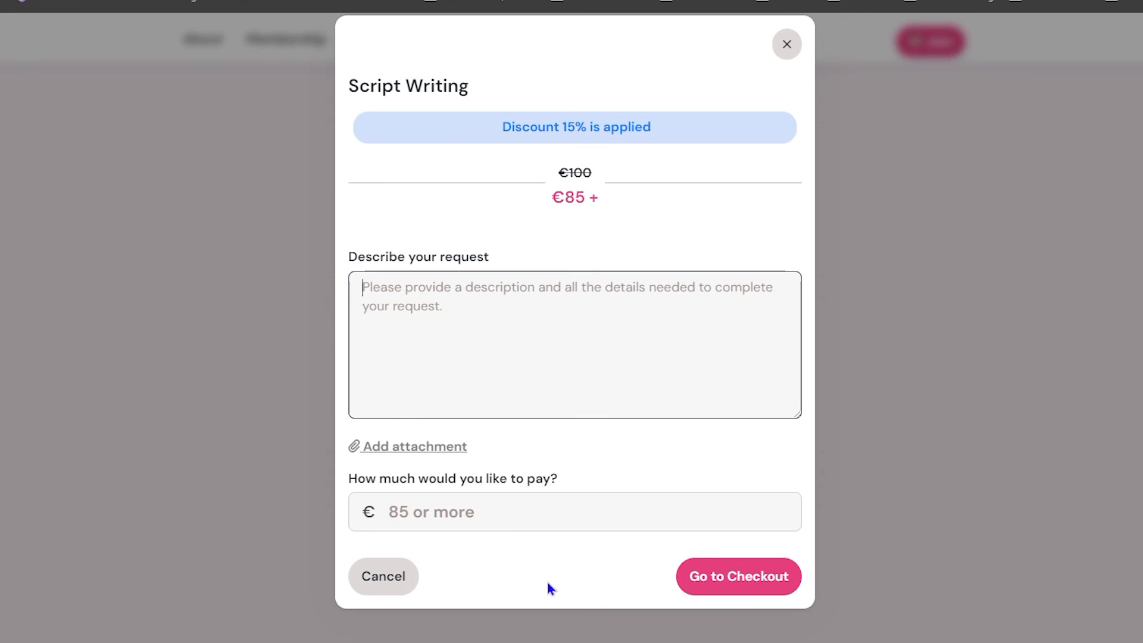
{"action": "left_click", "coordinate": [745, 584]}
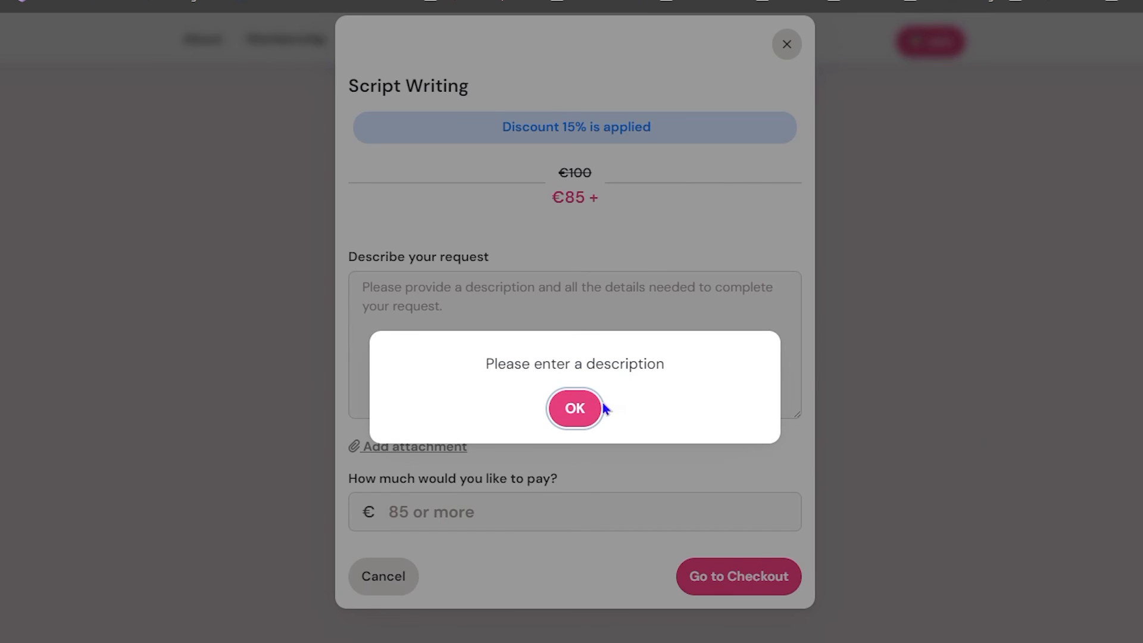
{"action": "left_click", "coordinate": [591, 405]}
{"action": "left_click", "coordinate": [579, 351]}
{"action": "type", "text": "SwdW"}
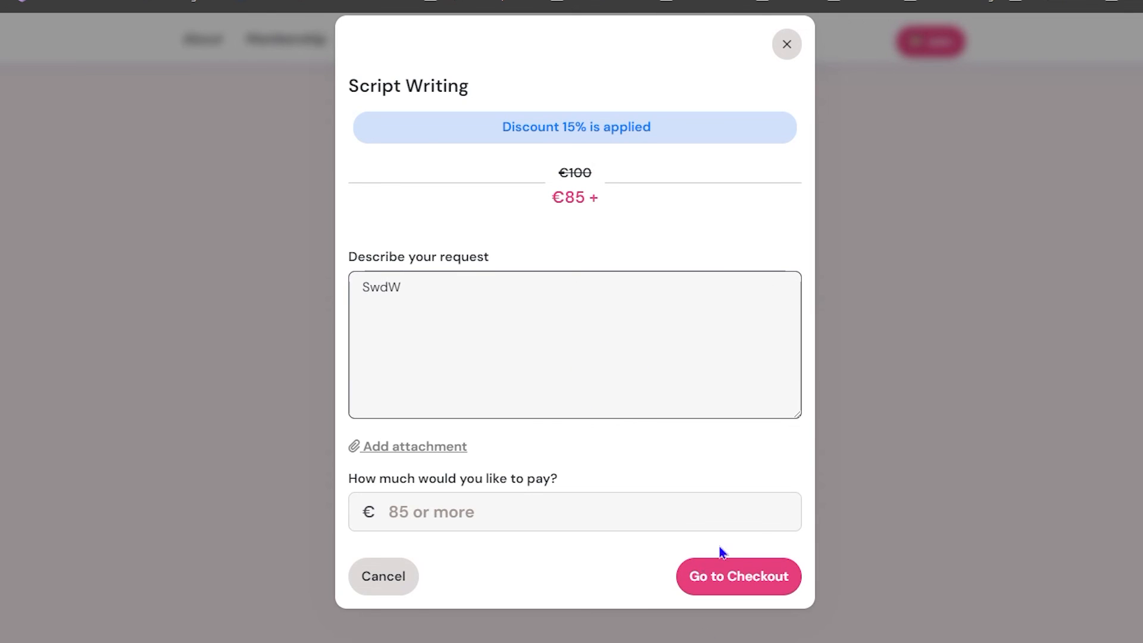
{"action": "type", "text": "DWDW"}
{"action": "left_click", "coordinate": [762, 576]}
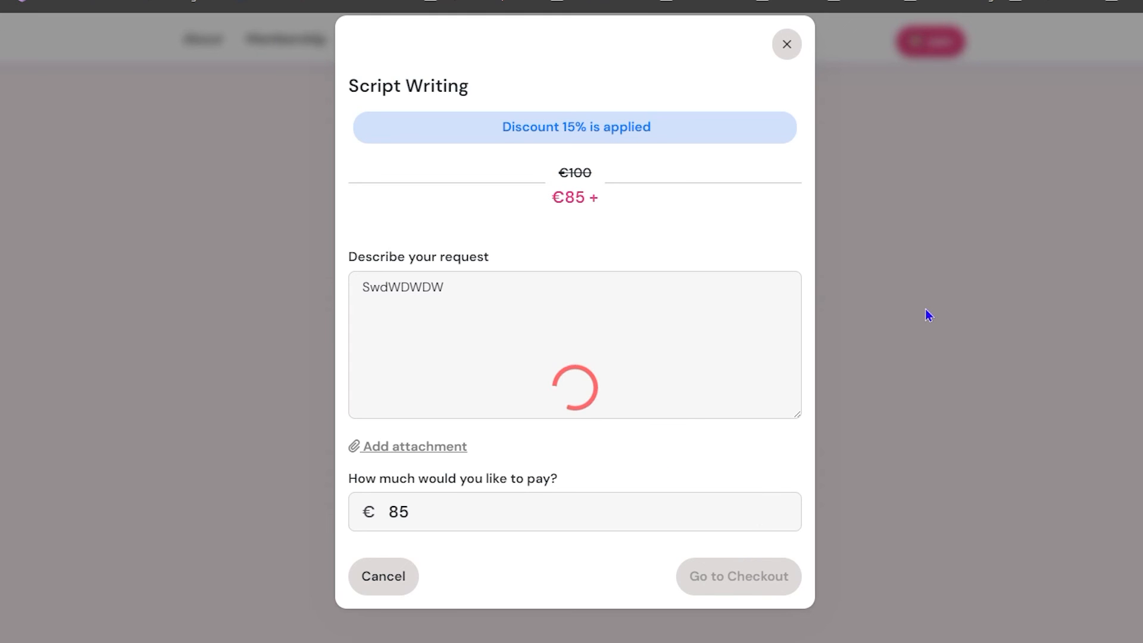